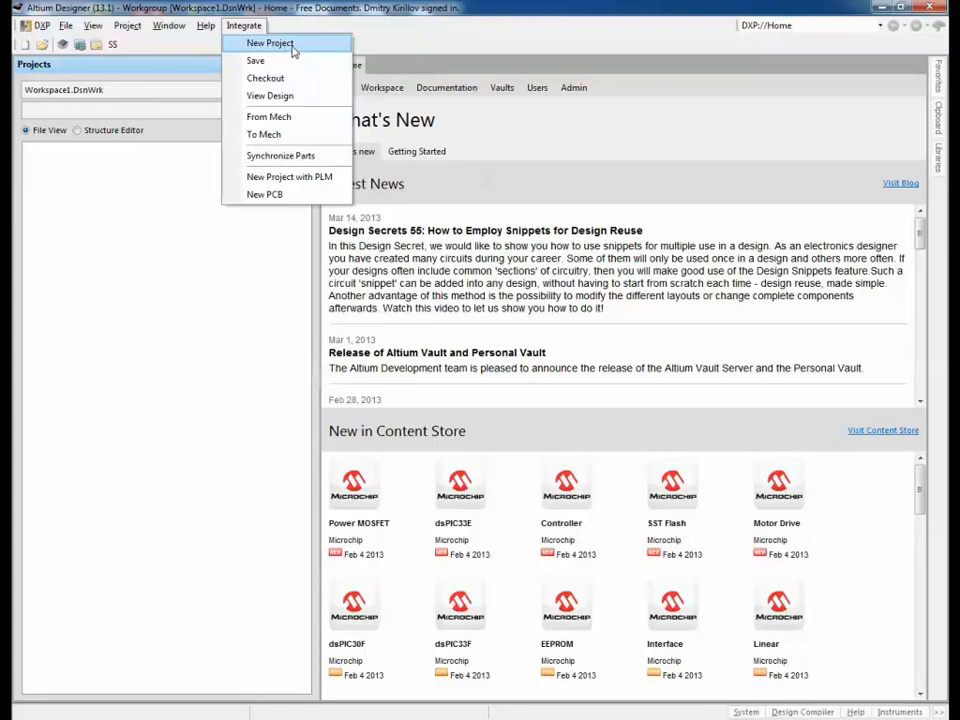
Step: Start a new SAP-integrated project via Integrate > New Project and move the form higher on screen
left_click(296, 45)
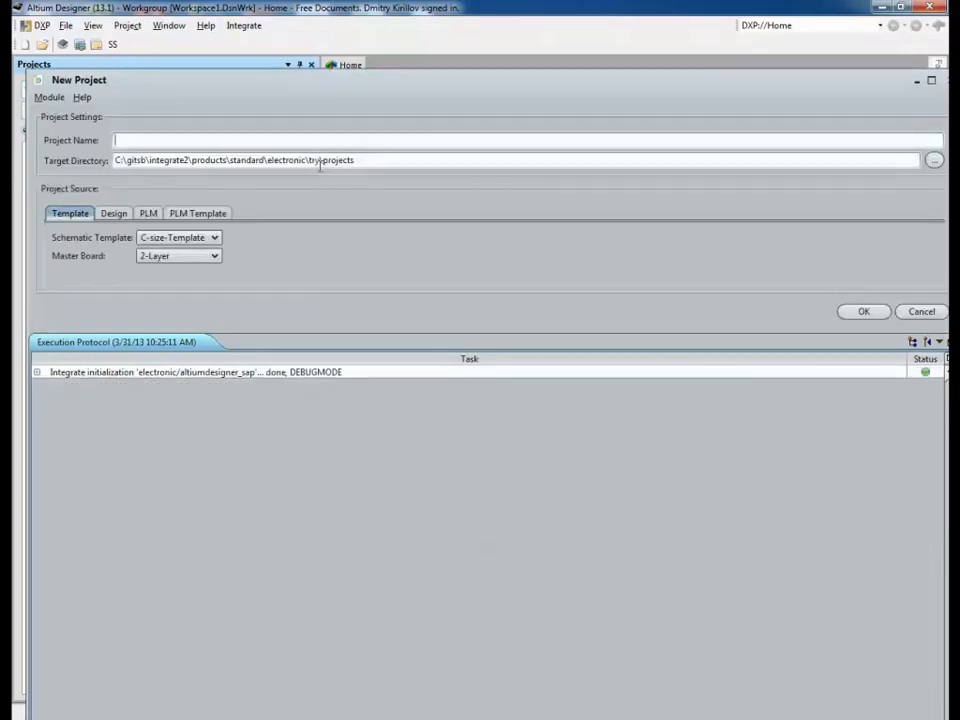
left_click_drag(285, 86, 293, 44)
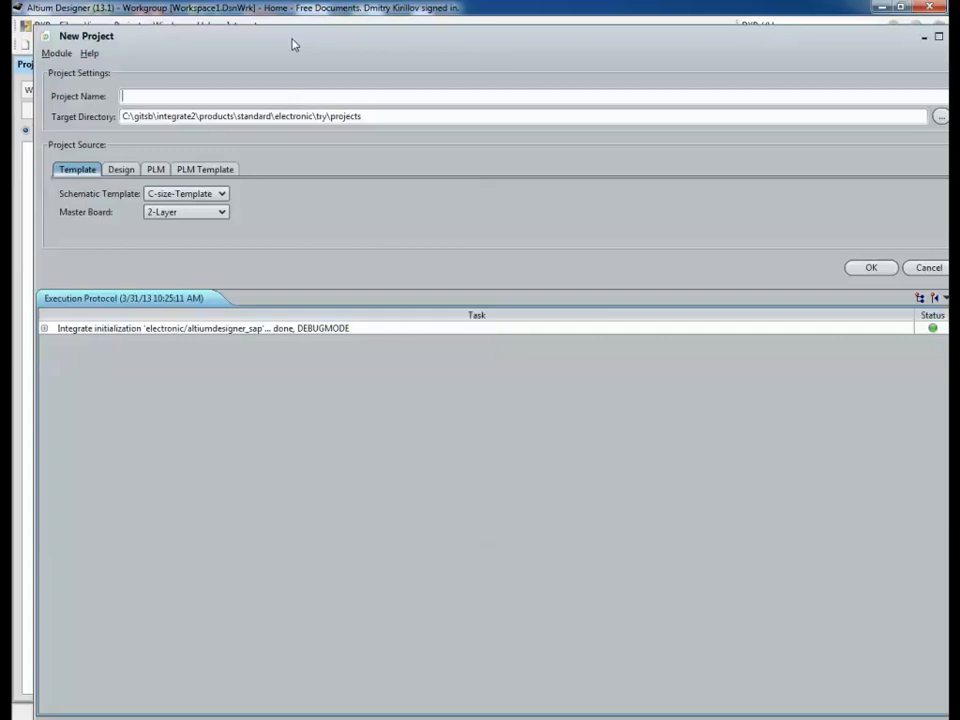
left_click(203, 170)
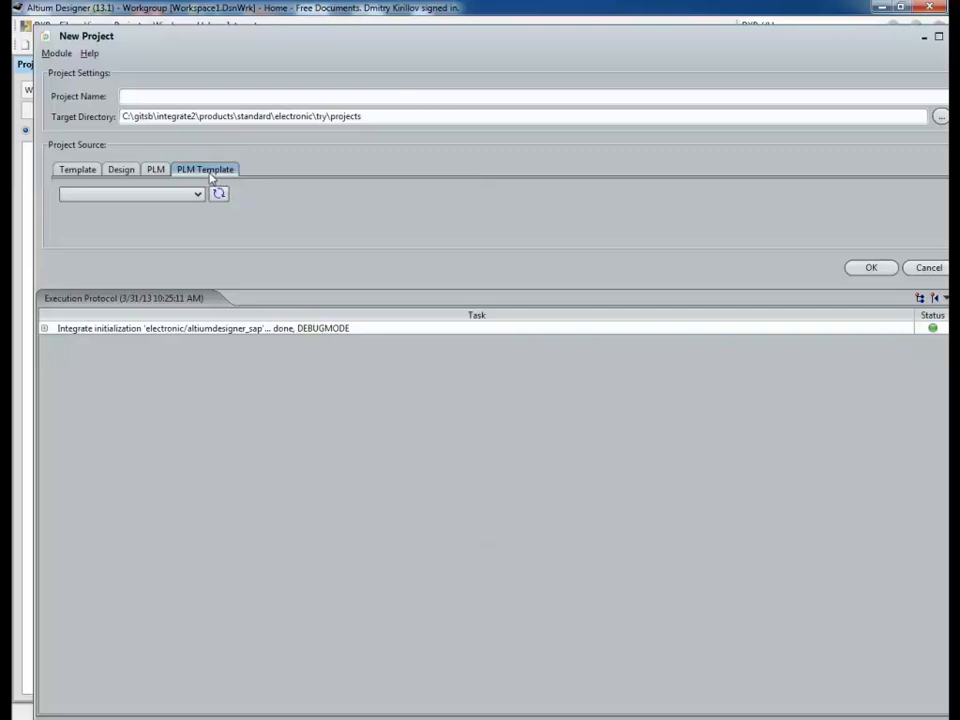
left_click(156, 171)
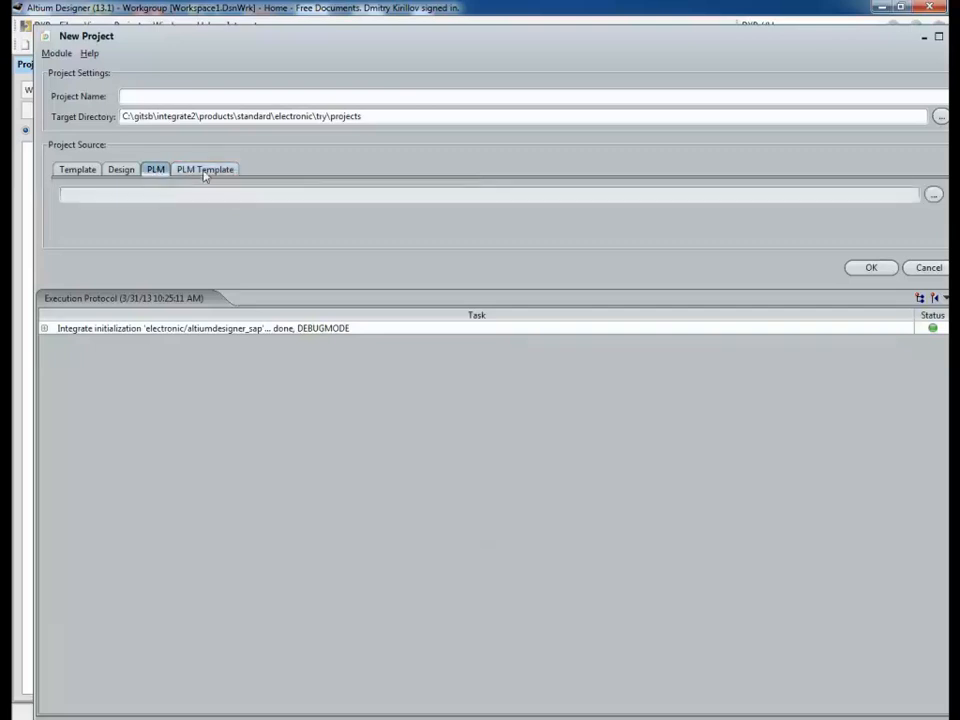
left_click(121, 169)
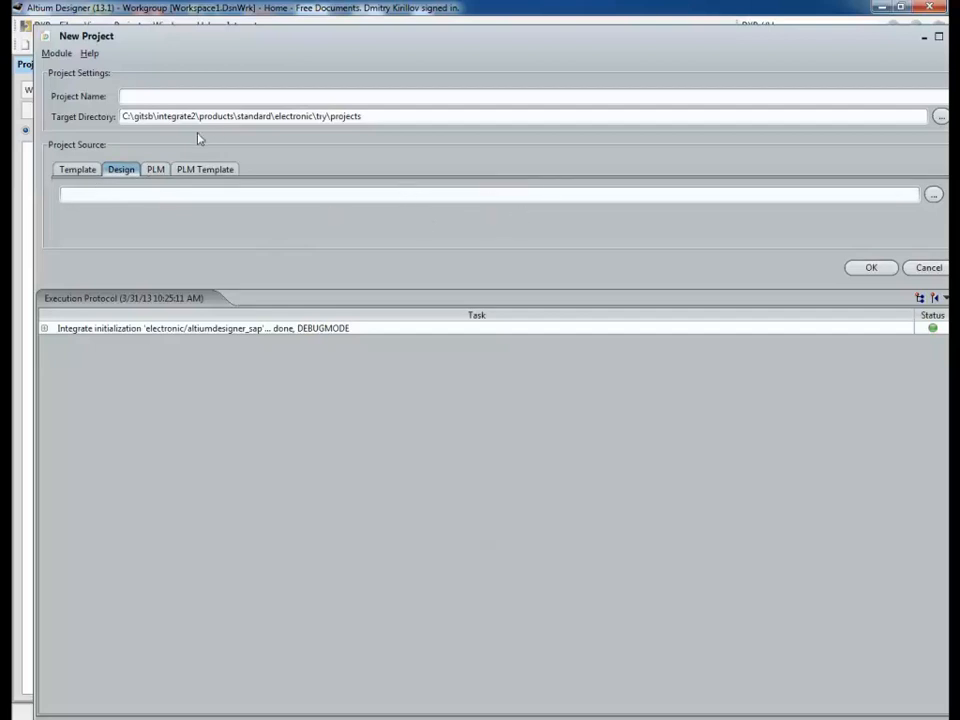
left_click(70, 171)
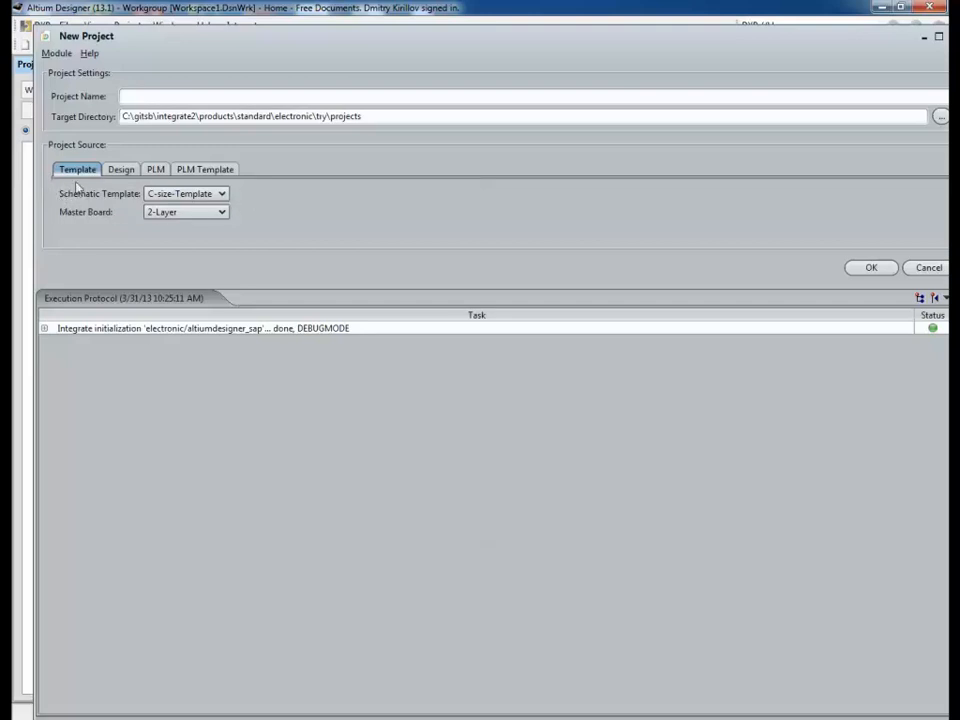
left_click(223, 195)
left_click(223, 195)
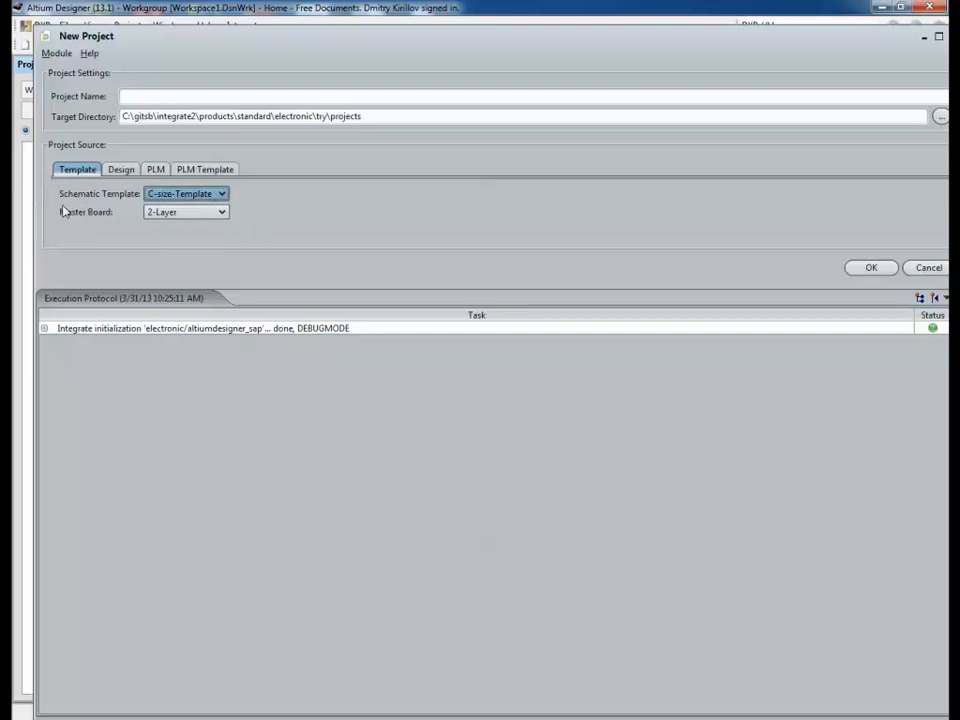
left_click(208, 215)
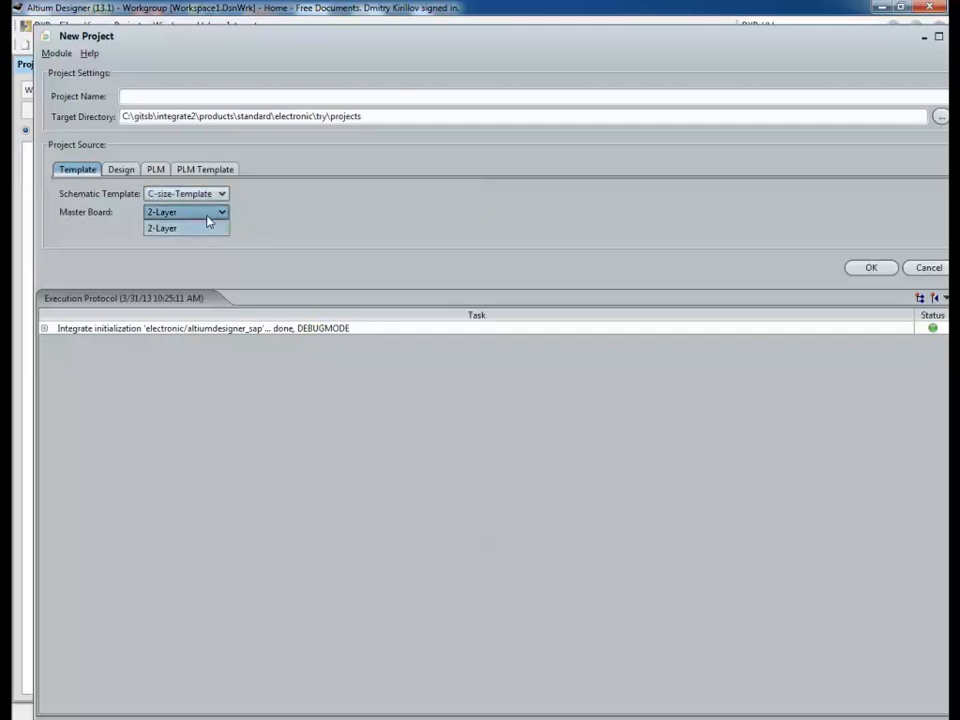
left_click(210, 222)
Step: Name the project VIDEO1 and confirm overwriting the existing VIDEO1 project
left_click(140, 94)
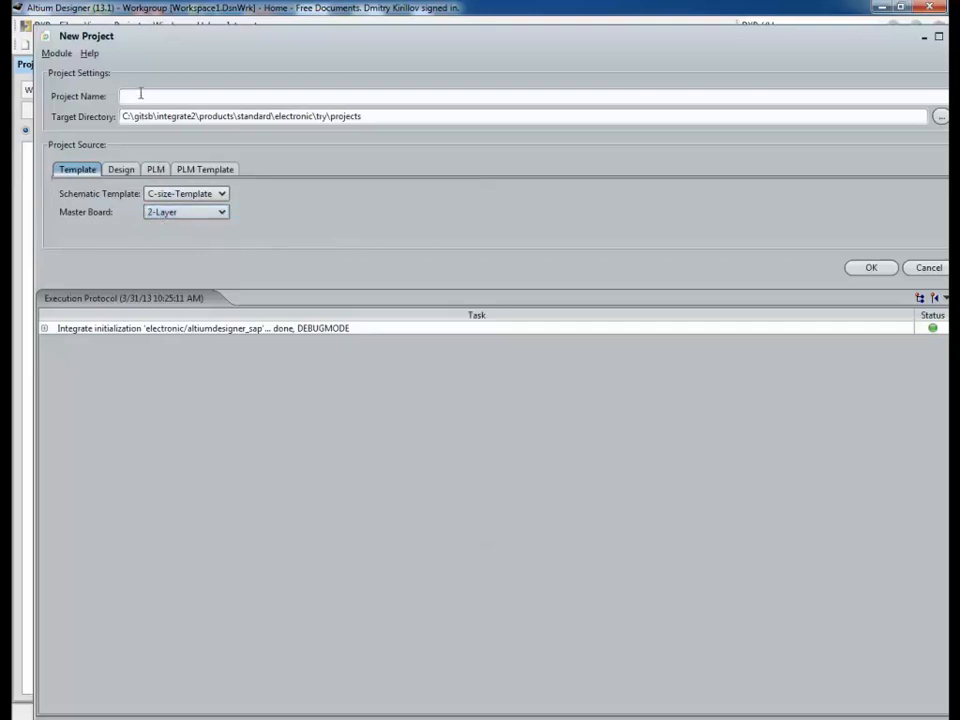
type("VIDEO1")
left_click(868, 270)
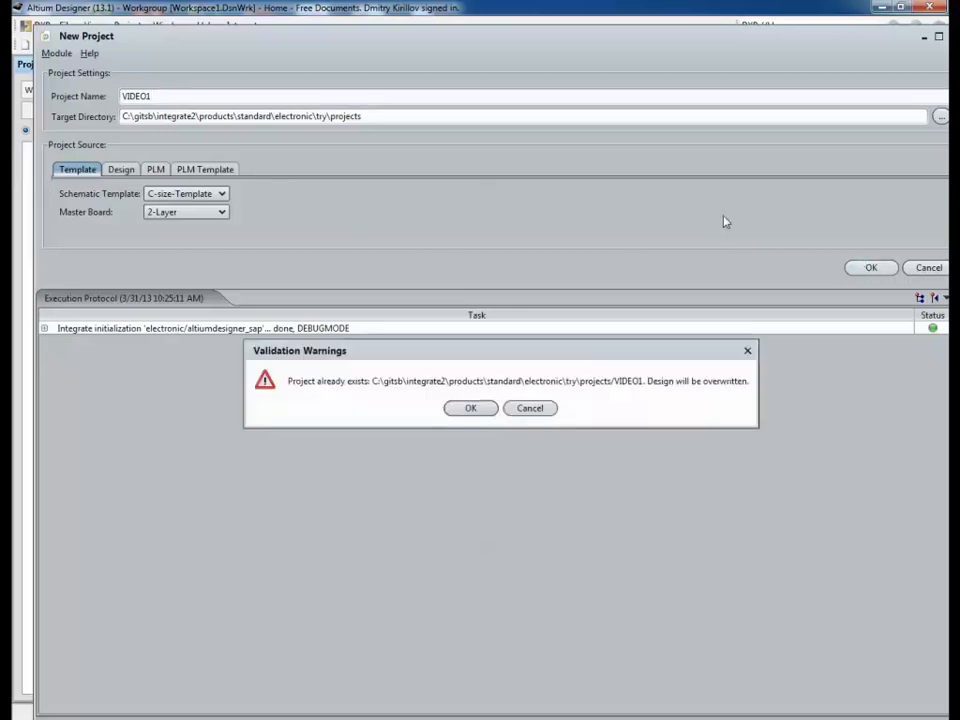
left_click(480, 407)
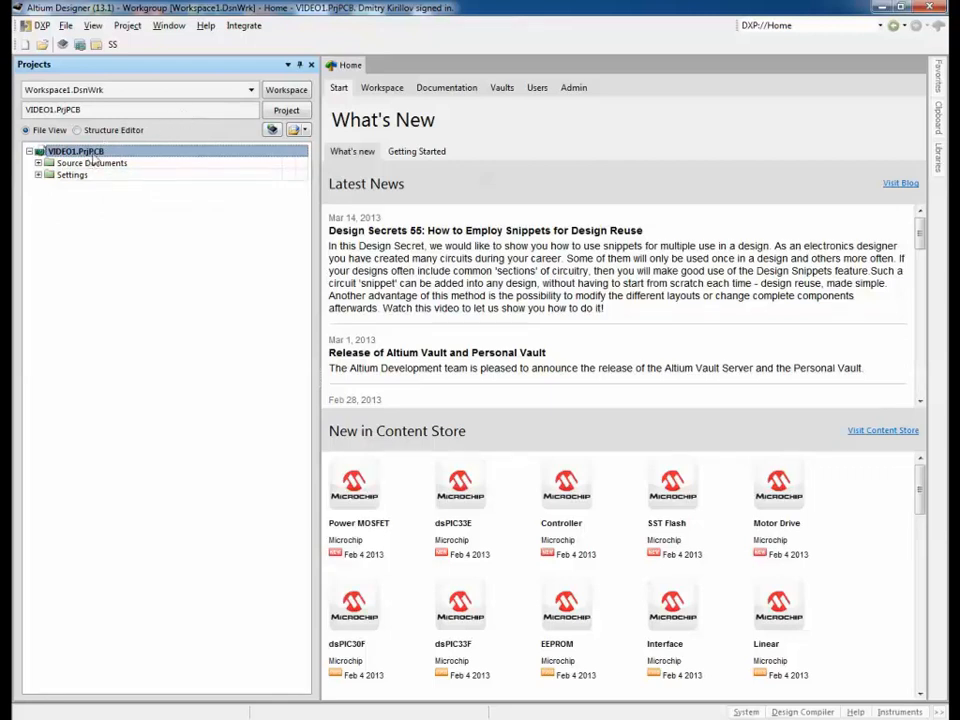
Step: Expand VIDEO1's Source Documents, Settings, database link and output job folders
left_click(38, 163)
left_click(38, 210)
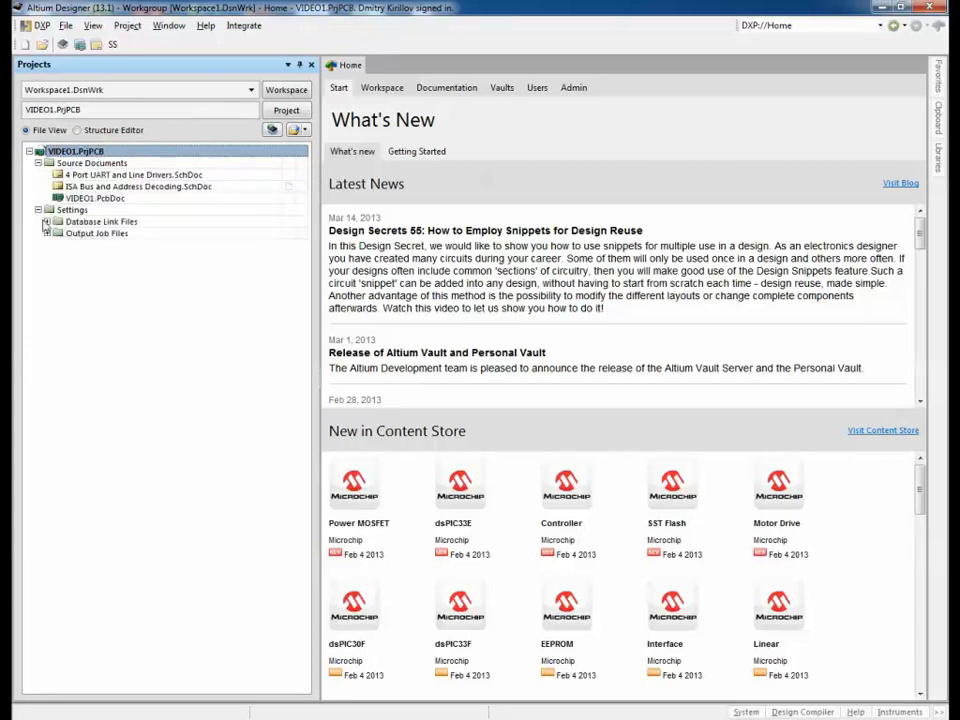
left_click(45, 222)
left_click(46, 245)
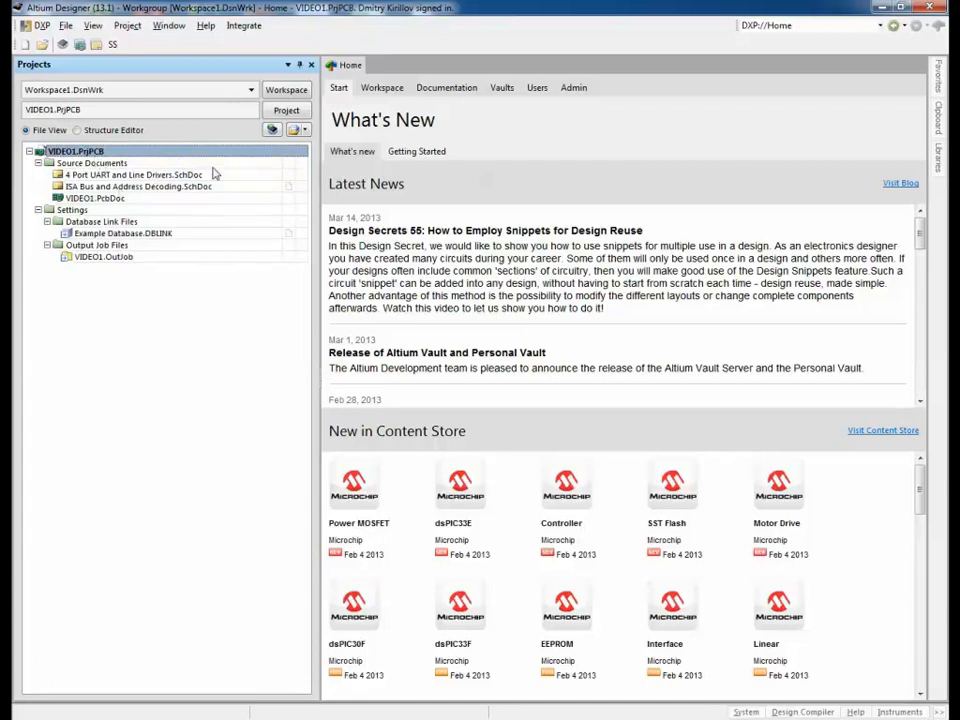
Step: Review the VAR1 and VAR2 variants, then open 4 Port UART and Line Drivers.SchDoc
right_click(84, 153)
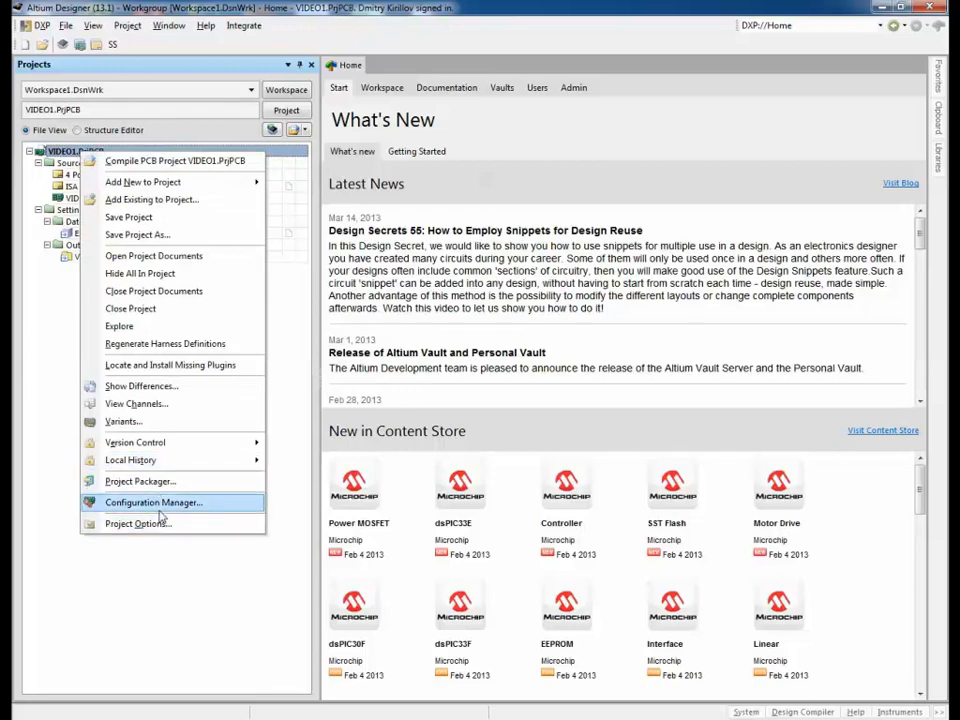
left_click(160, 422)
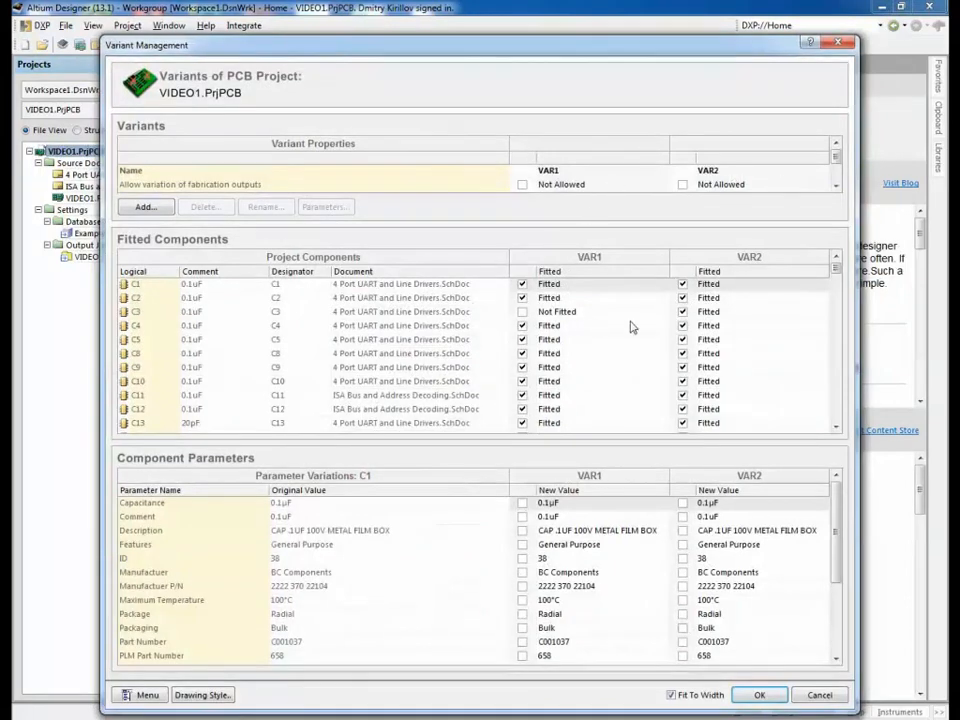
left_click(759, 697)
double_click(140, 176)
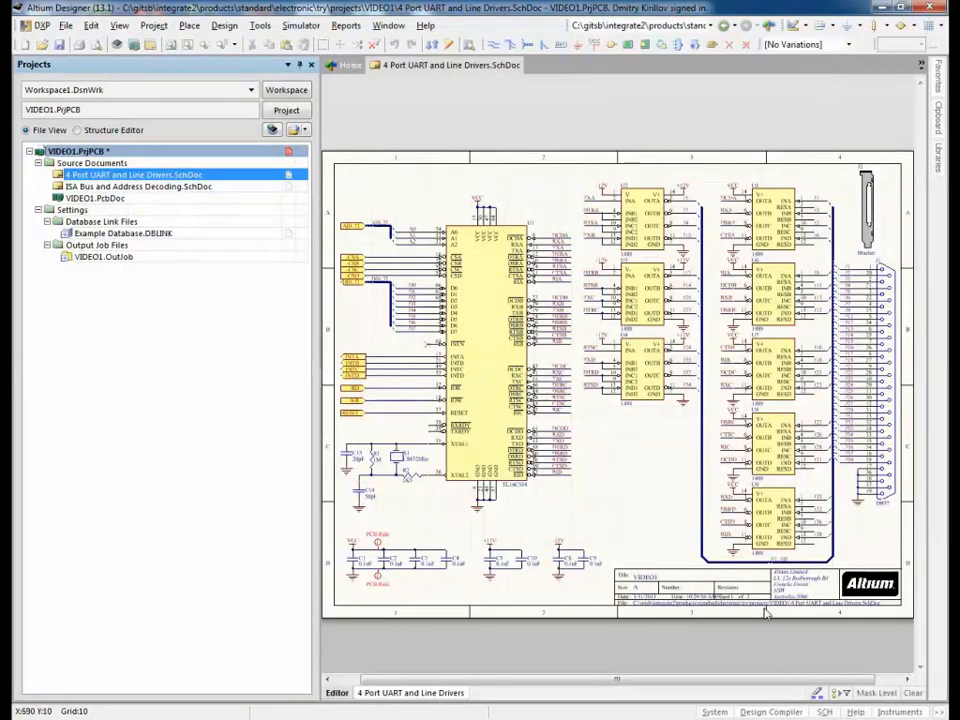
Step: Open VIDEO1.PcbDoc and close the conversion report tab
double_click(100, 198)
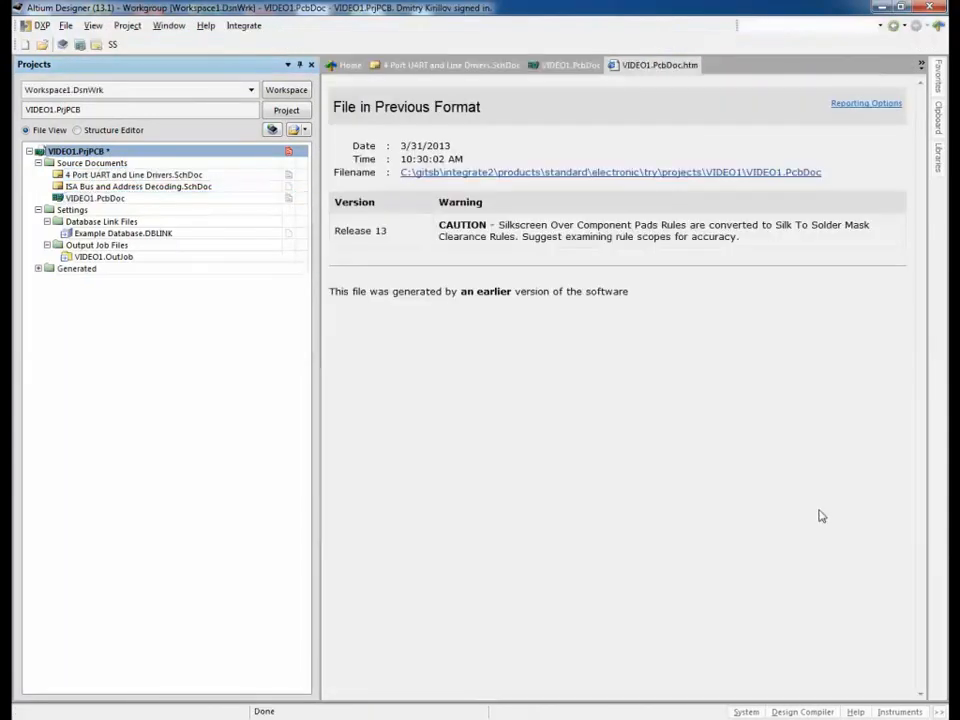
right_click(686, 67)
left_click(720, 76)
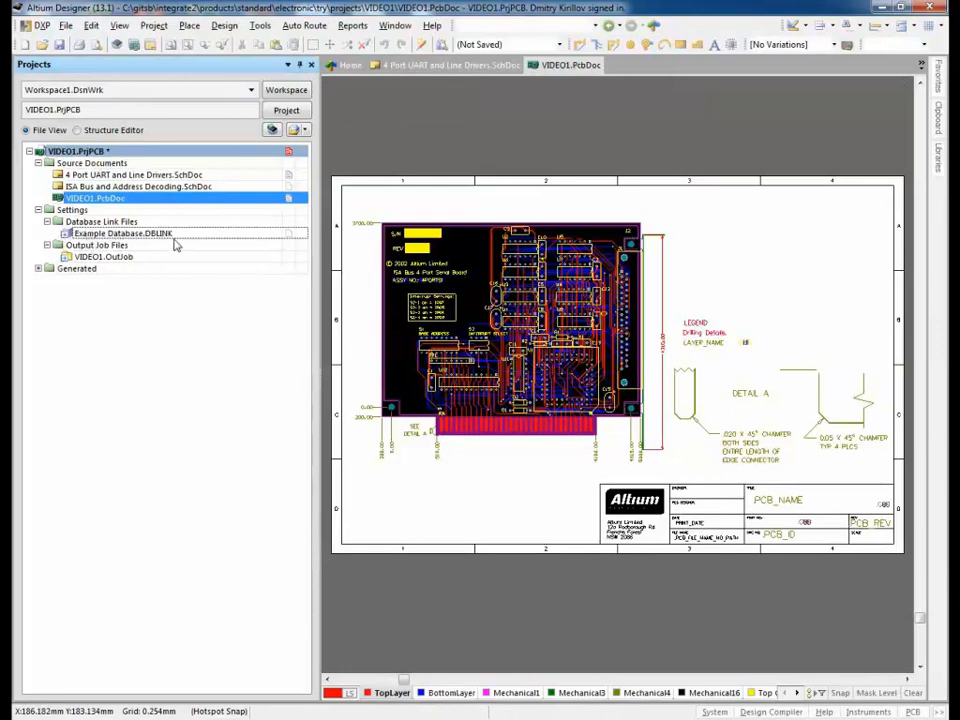
Step: Inspect VIDEO1.OutJob, then close it and the VIDEO1.PcbDoc document
double_click(128, 258)
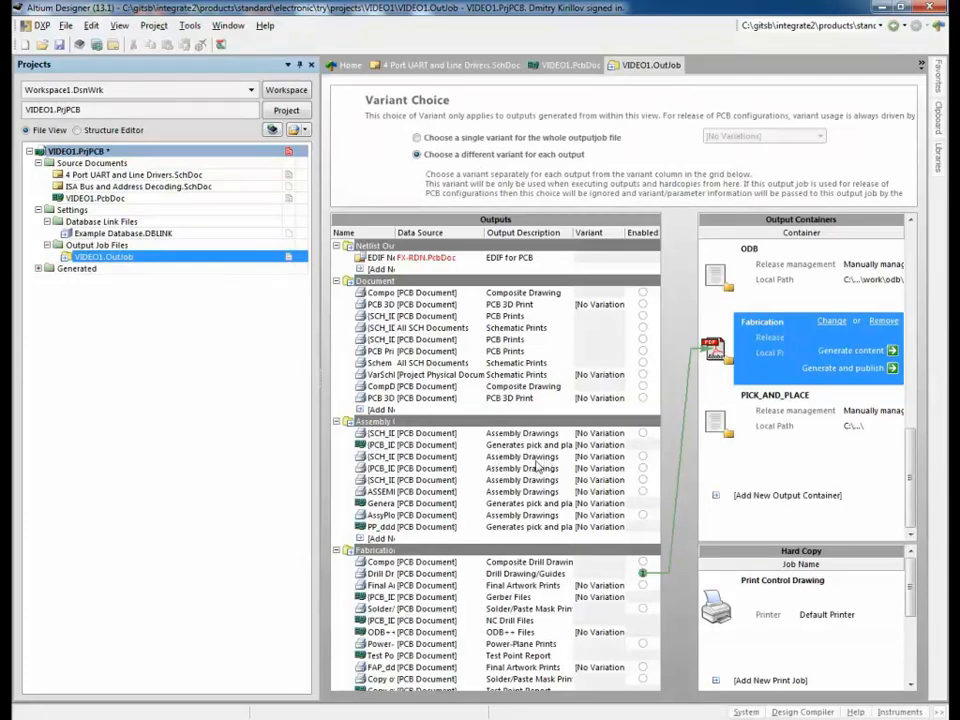
right_click(114, 259)
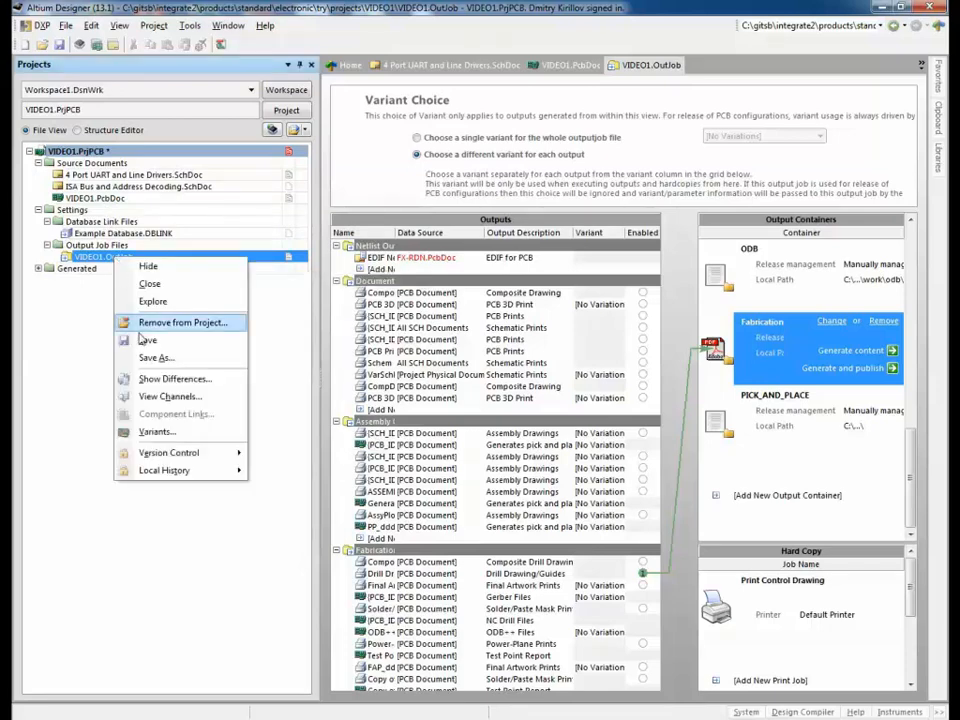
left_click(176, 284)
right_click(113, 205)
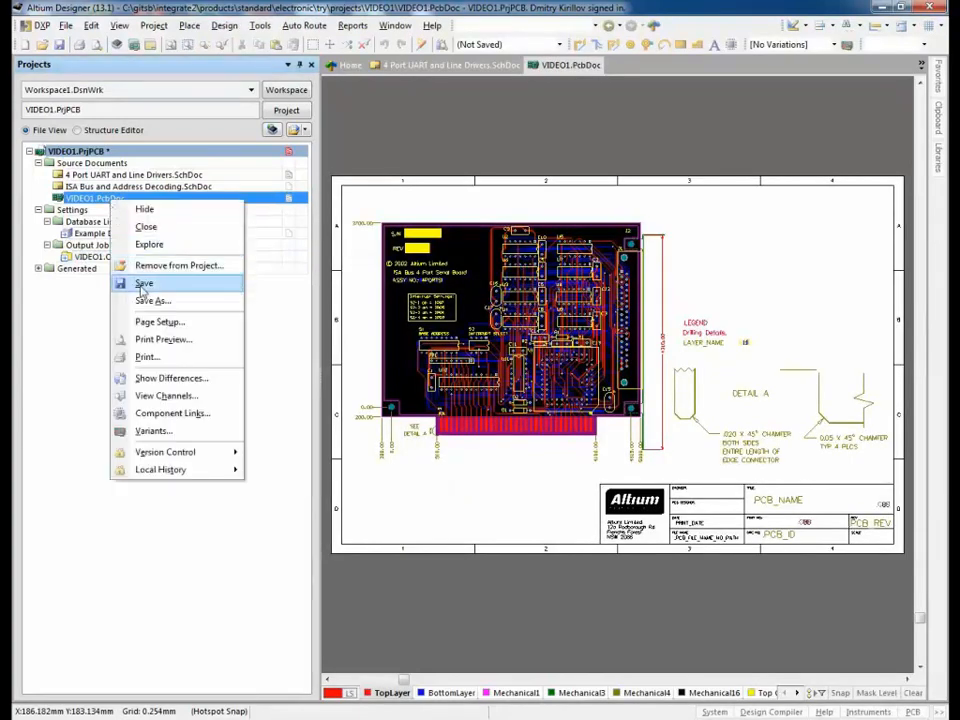
left_click(142, 225)
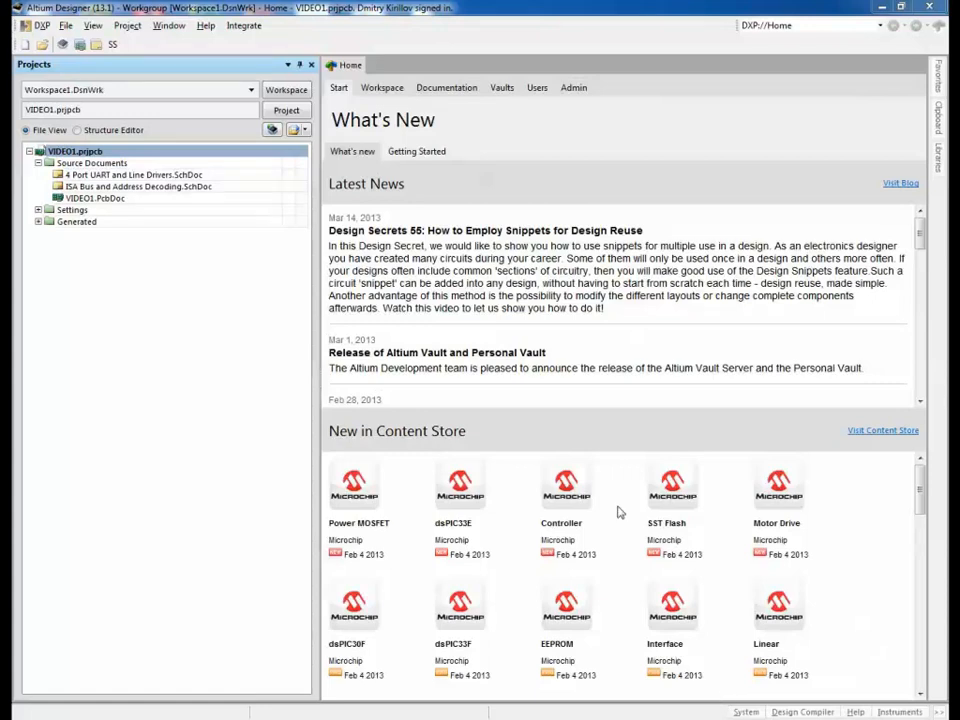
Step: Launch Integrate > Save for VIDEO1 and upload all design data to SAP
left_click(244, 25)
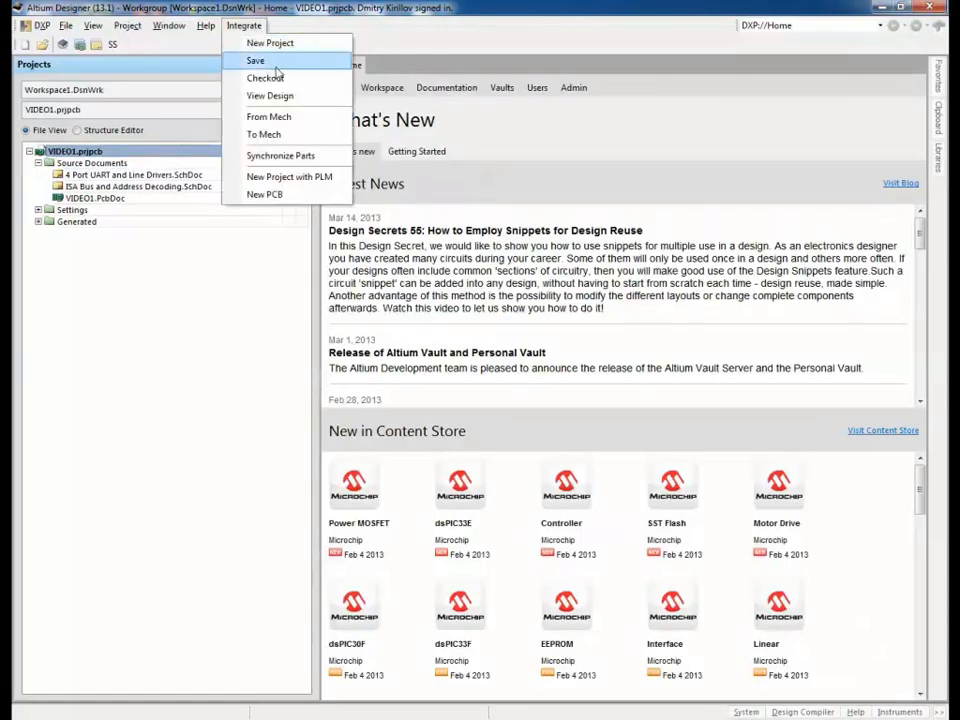
left_click(280, 64)
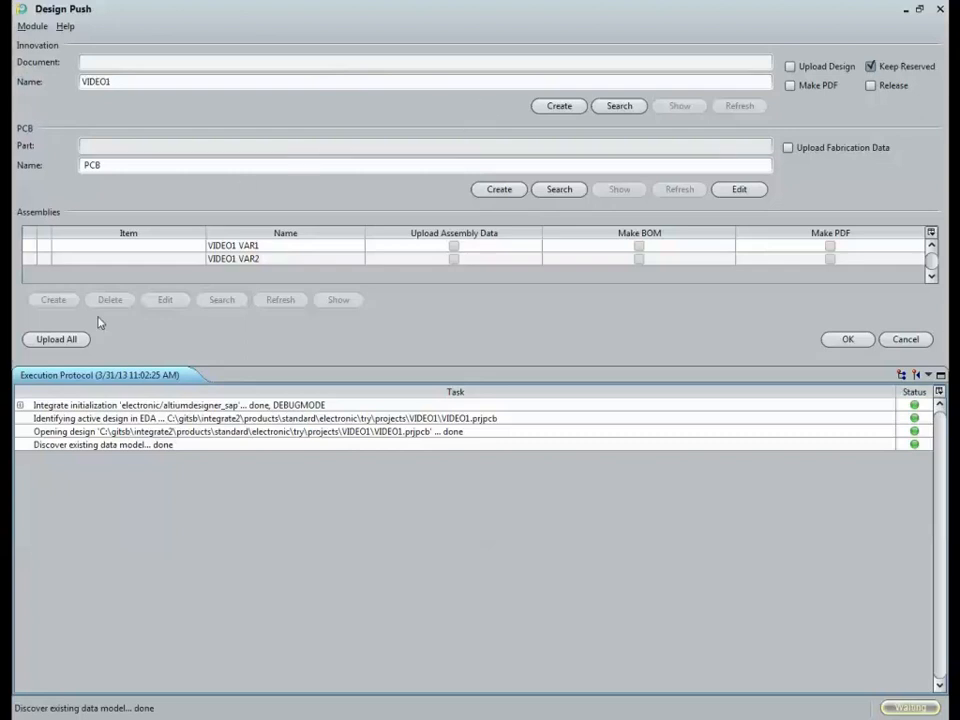
left_click(56, 339)
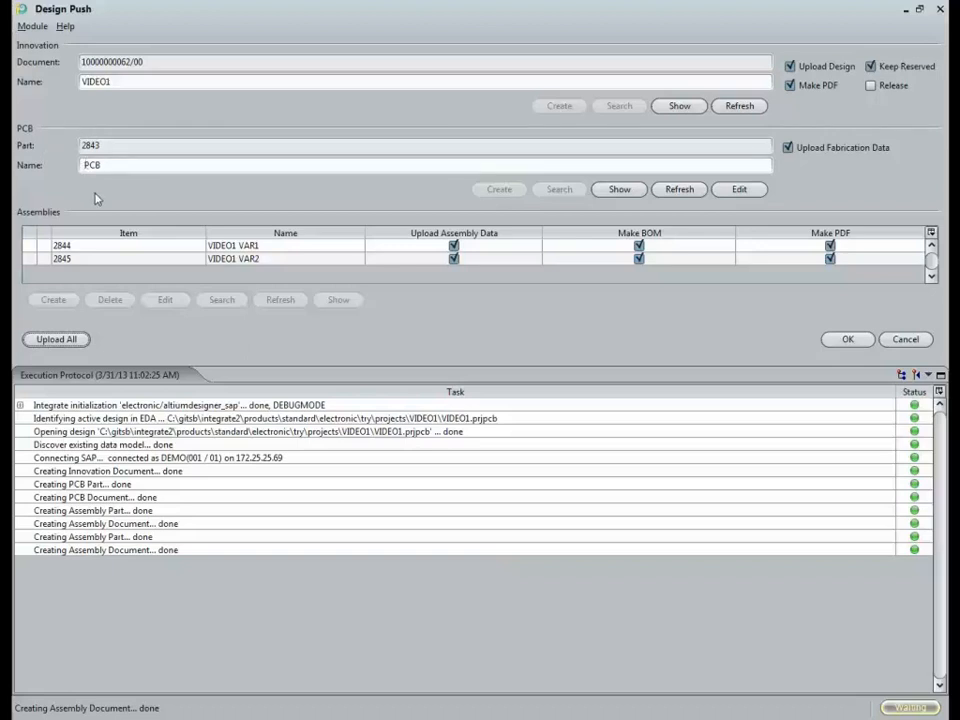
left_click(132, 246)
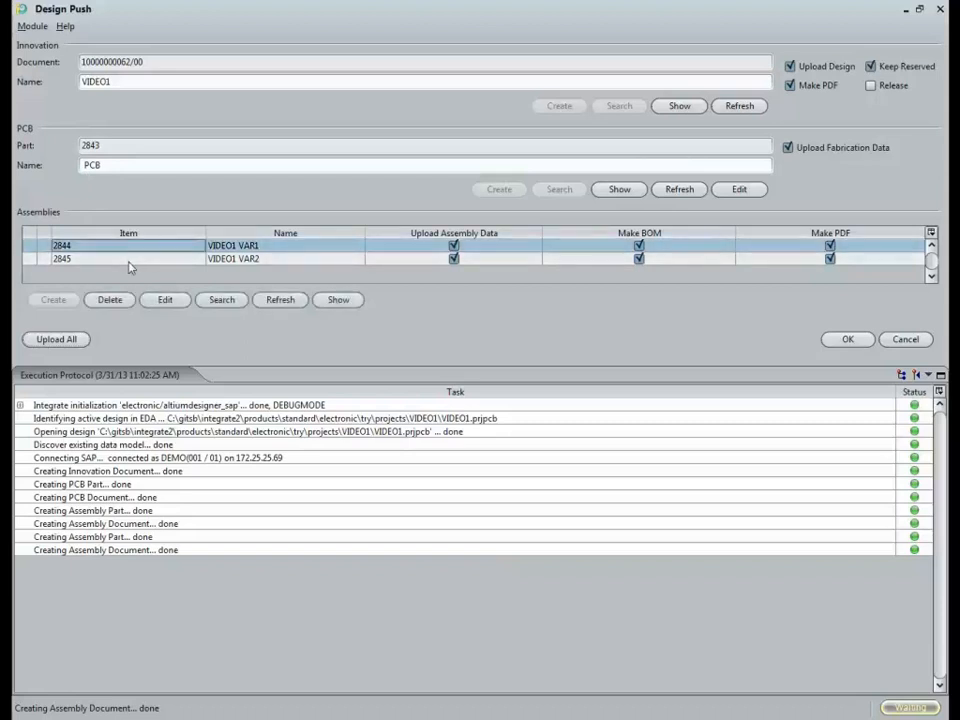
left_click(129, 262)
left_click(148, 247)
left_click(168, 300)
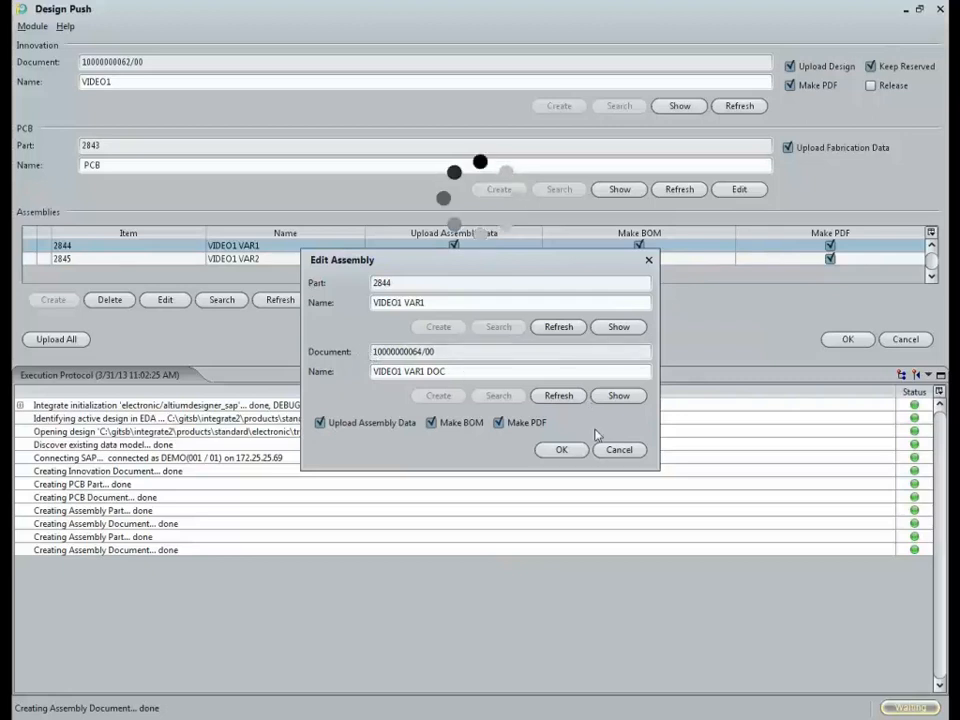
left_click(619, 450)
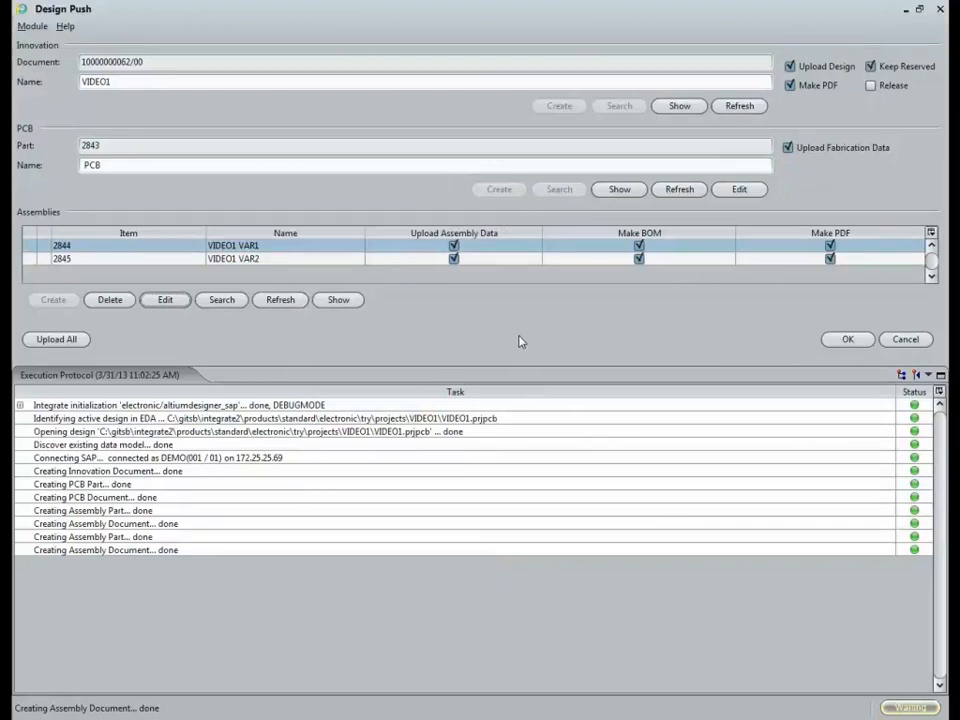
left_click(746, 196)
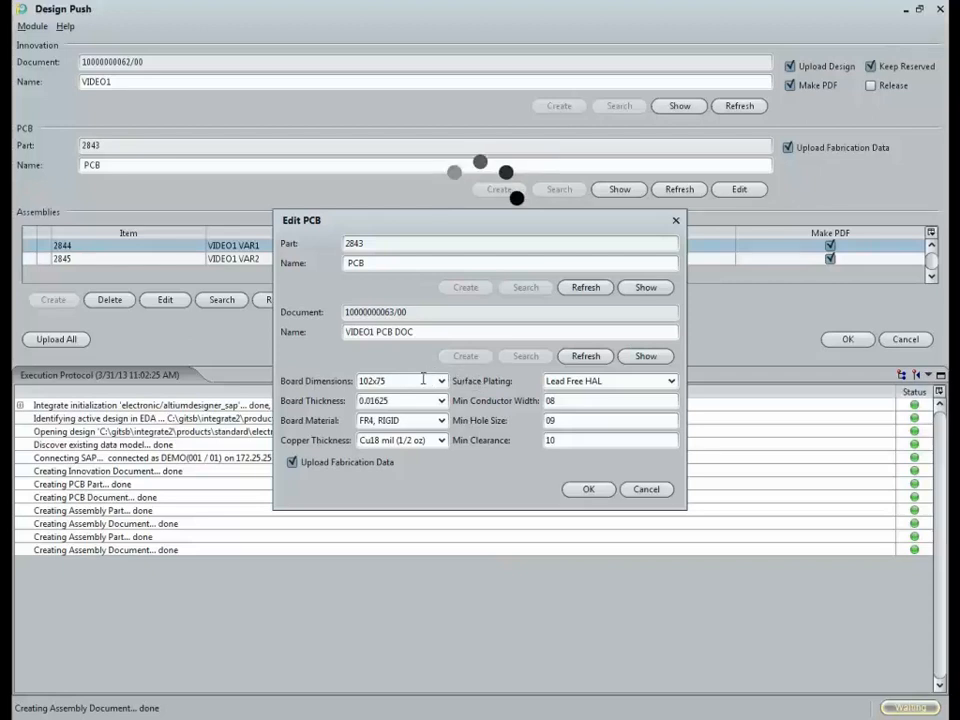
left_click(588, 490)
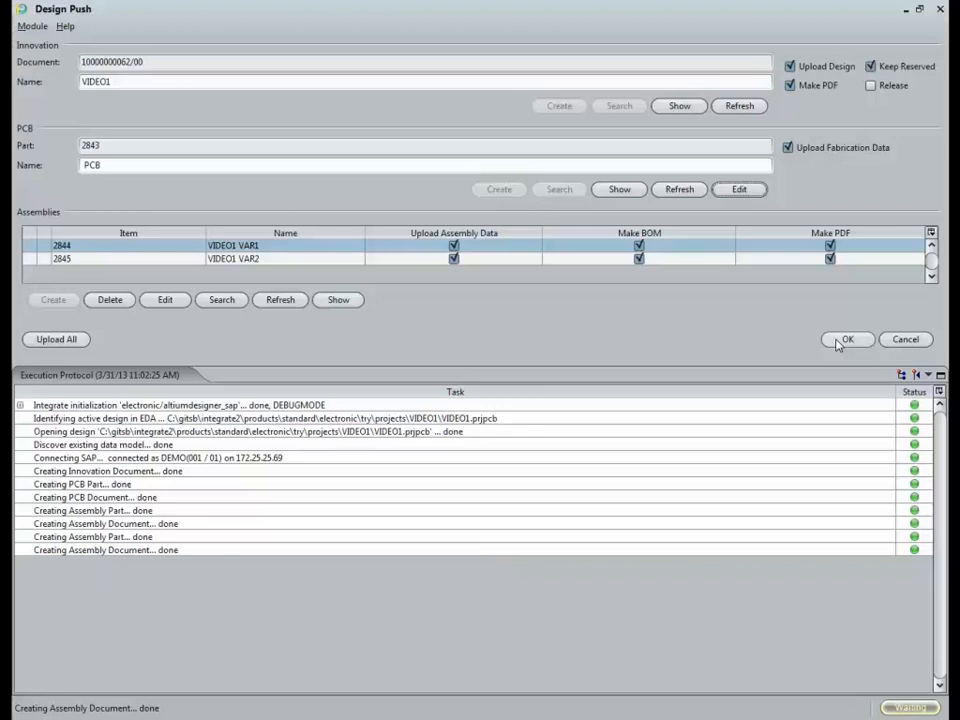
Step: Confirm the Design Push, saving PCB part 2843 and assemblies 2844 and 2845 to SAP
left_click(840, 341)
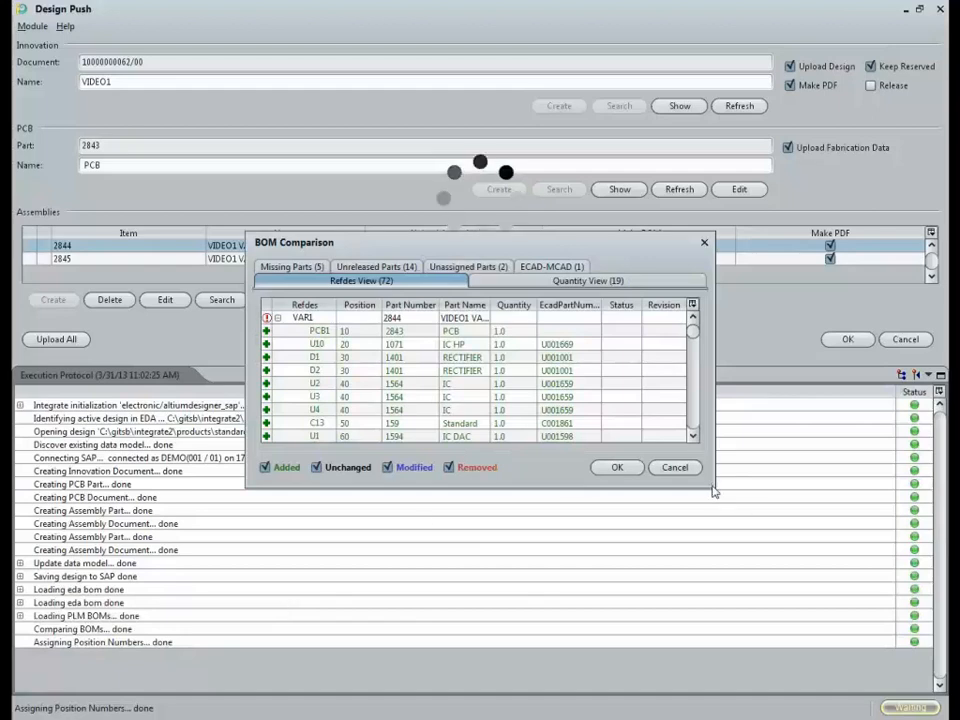
Step: Enlarge and reposition the BOM Comparison, then review the VAR1 and VAR2 part lists
left_click_drag(716, 491, 862, 670)
left_click_drag(494, 232, 368, 54)
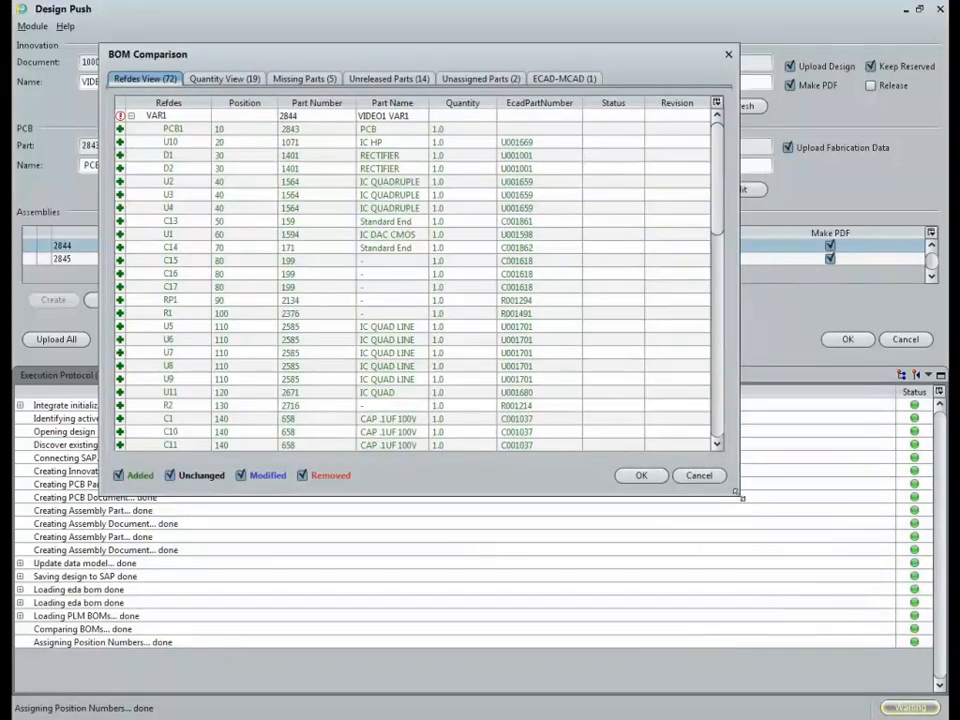
left_click_drag(818, 598, 866, 619)
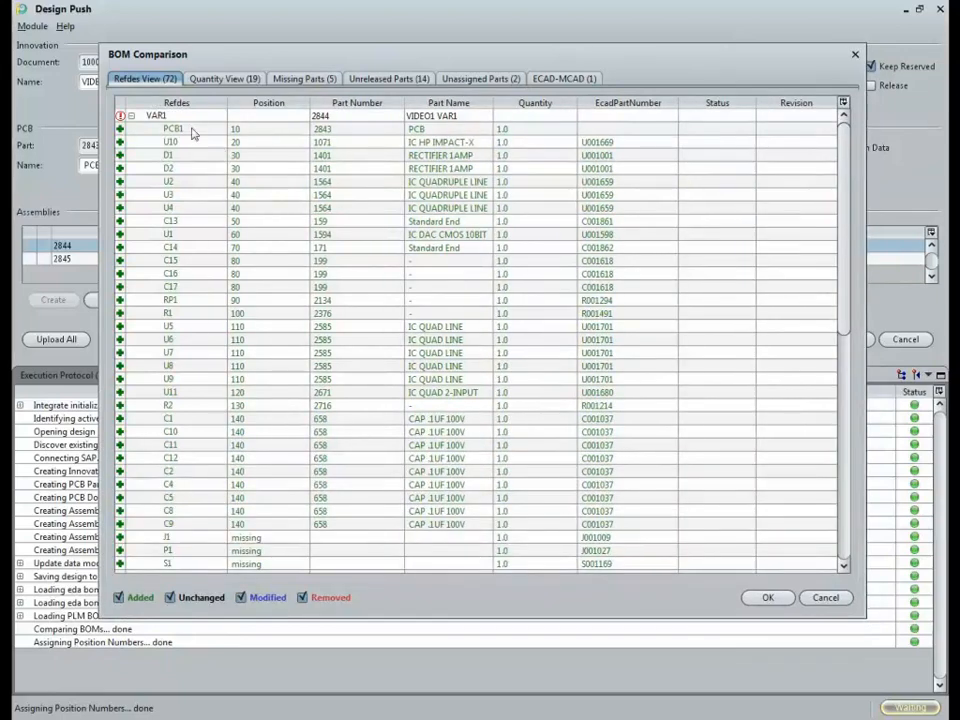
left_click(131, 117)
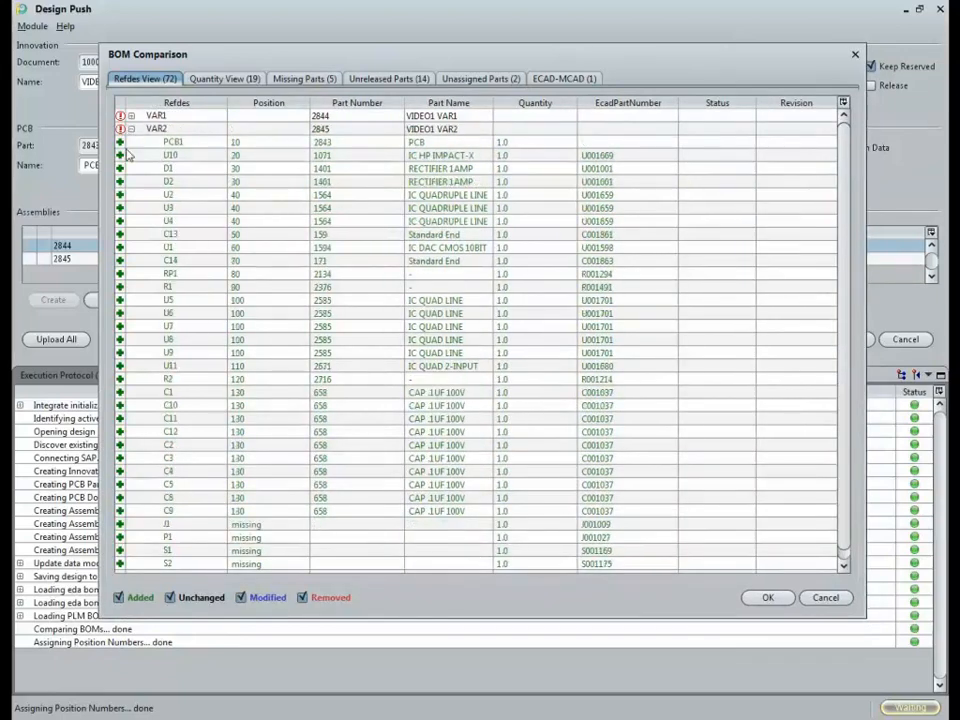
left_click(131, 117)
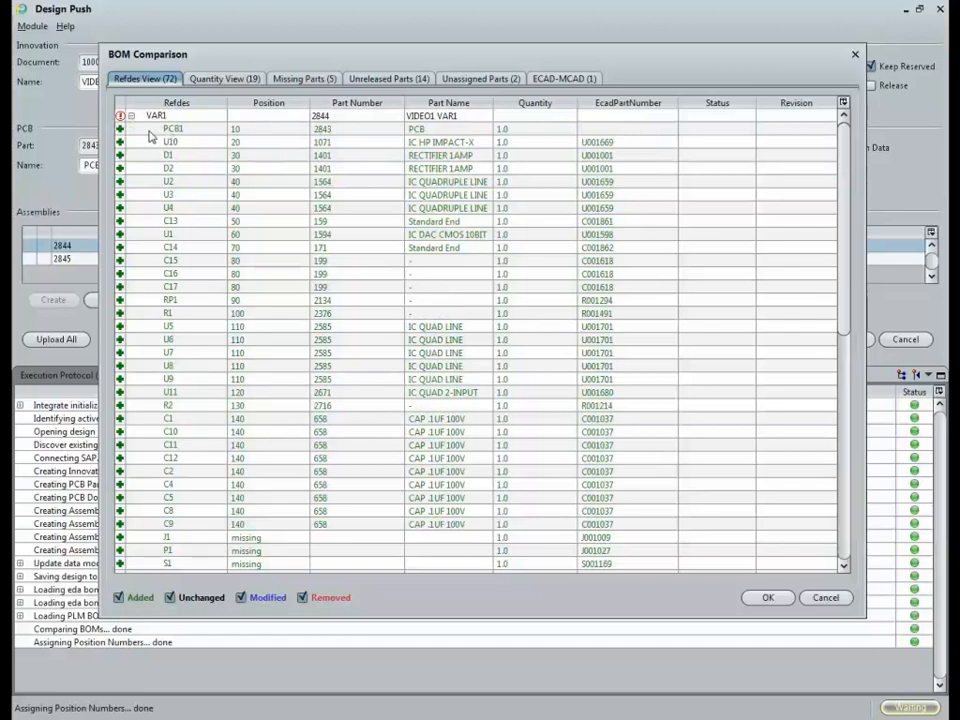
Step: Inspect the PCB1, U10 and D1 rows, then switch to the Quantity View (19)
left_click(190, 129)
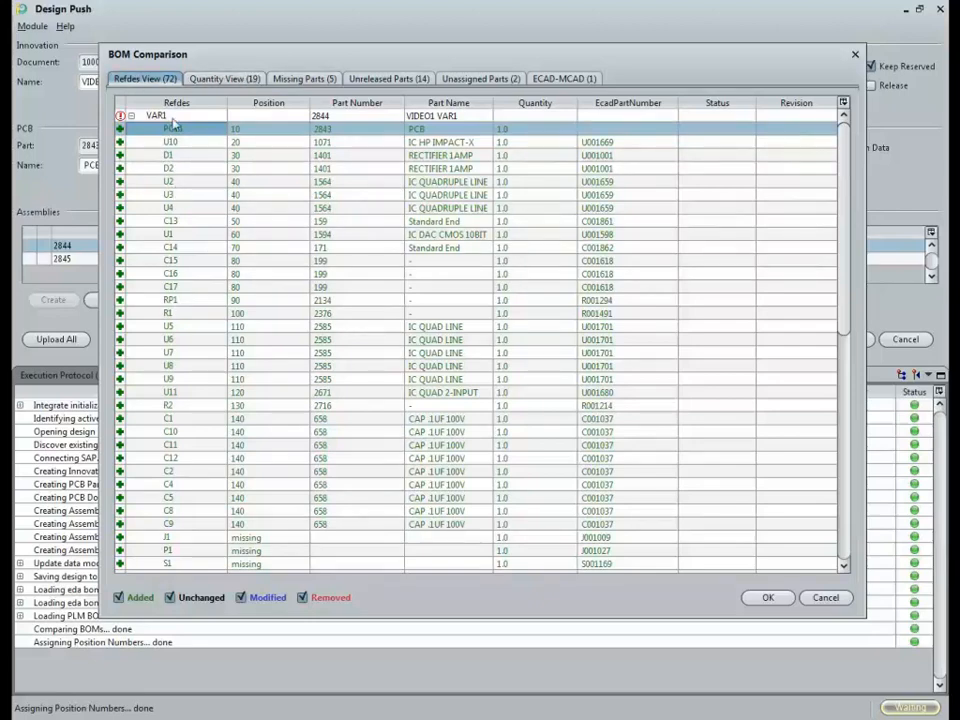
left_click_drag(246, 62, 244, 65)
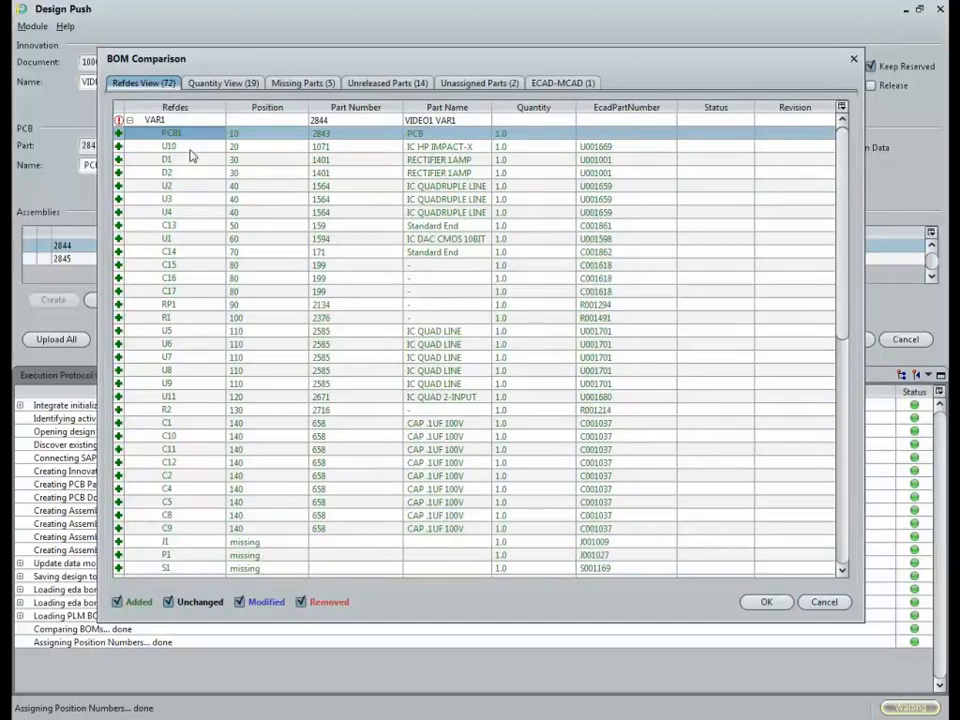
left_click(186, 147)
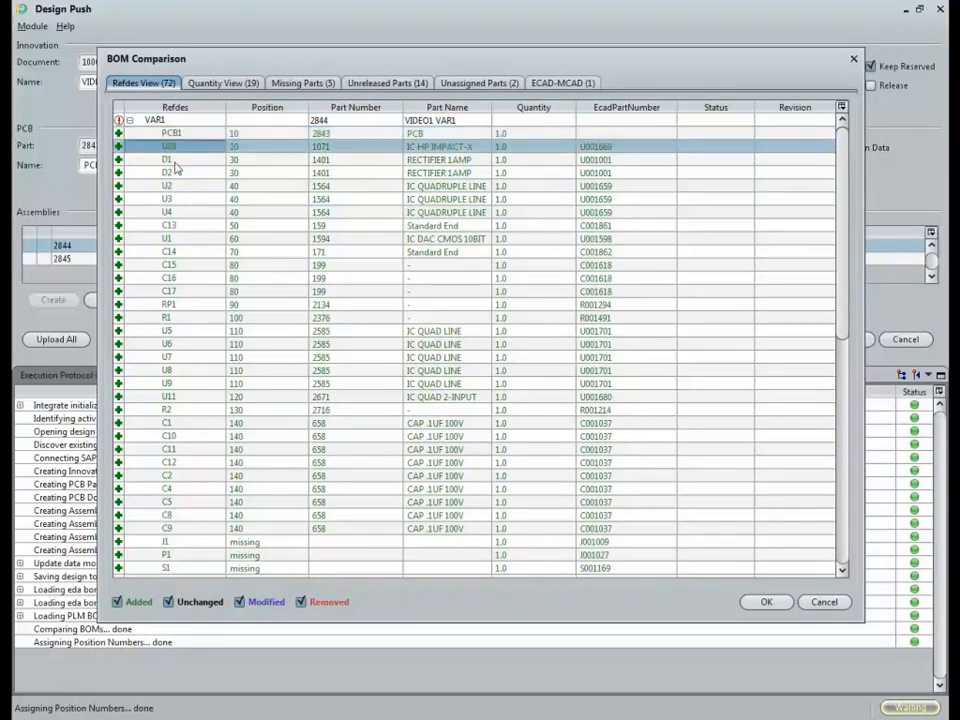
left_click(182, 159)
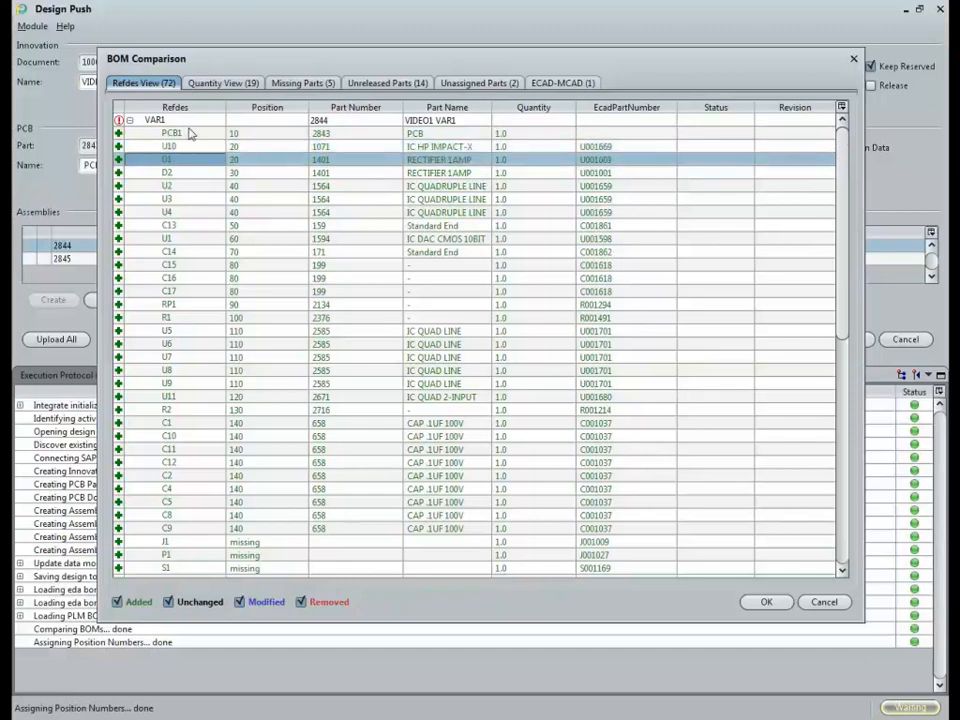
left_click(222, 83)
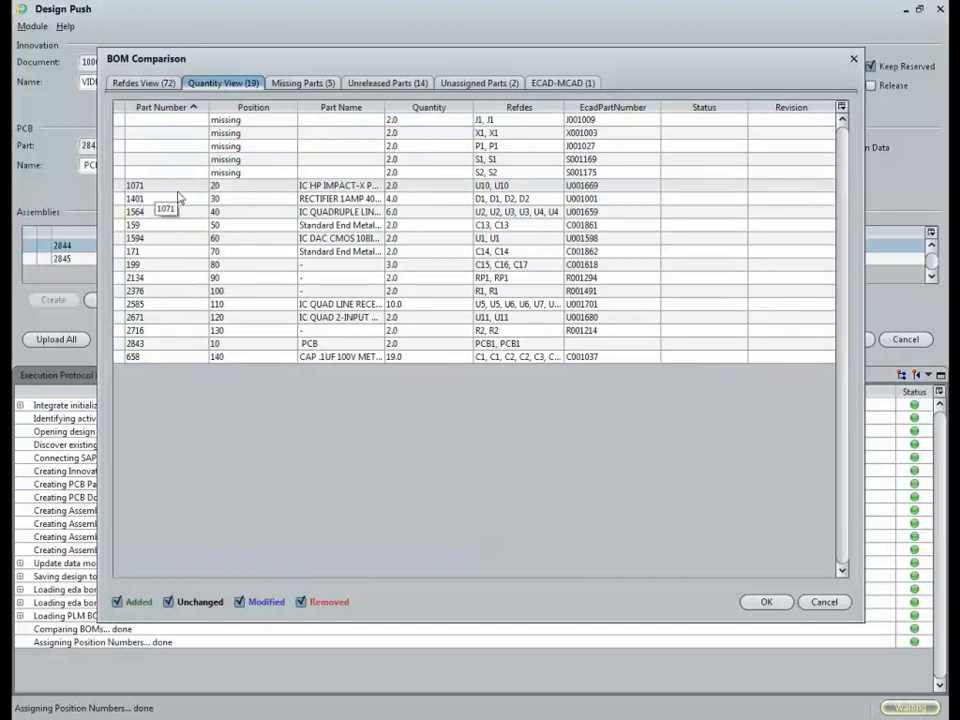
Step: Check the five missing, 14 unreleased, two unassigned parts and ECAD-MCAD lists, then accept the comparison
left_click(228, 187)
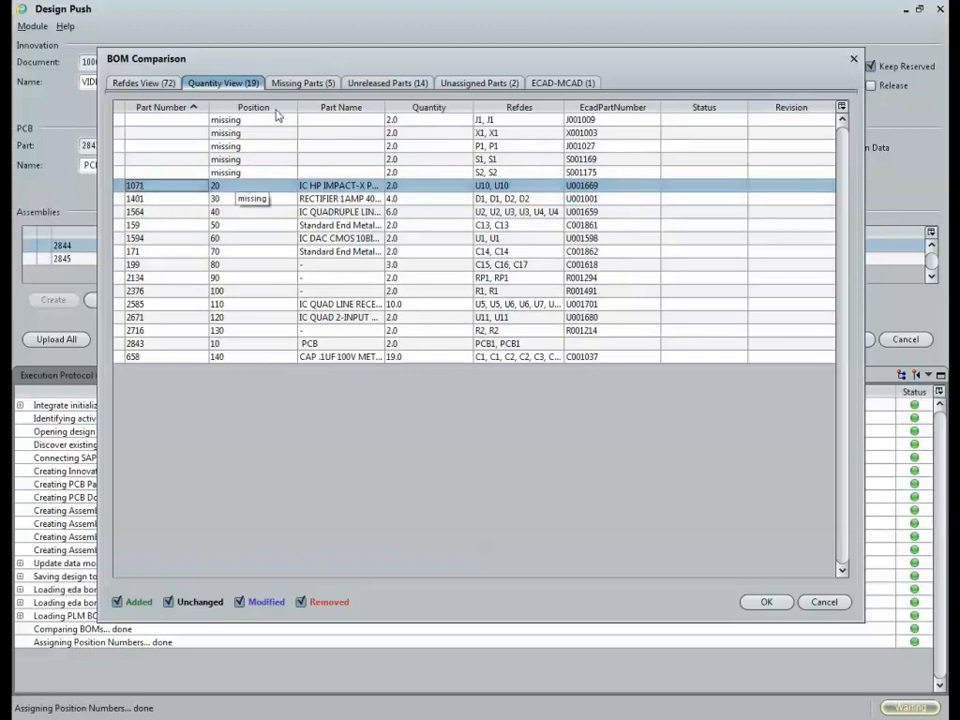
left_click(294, 84)
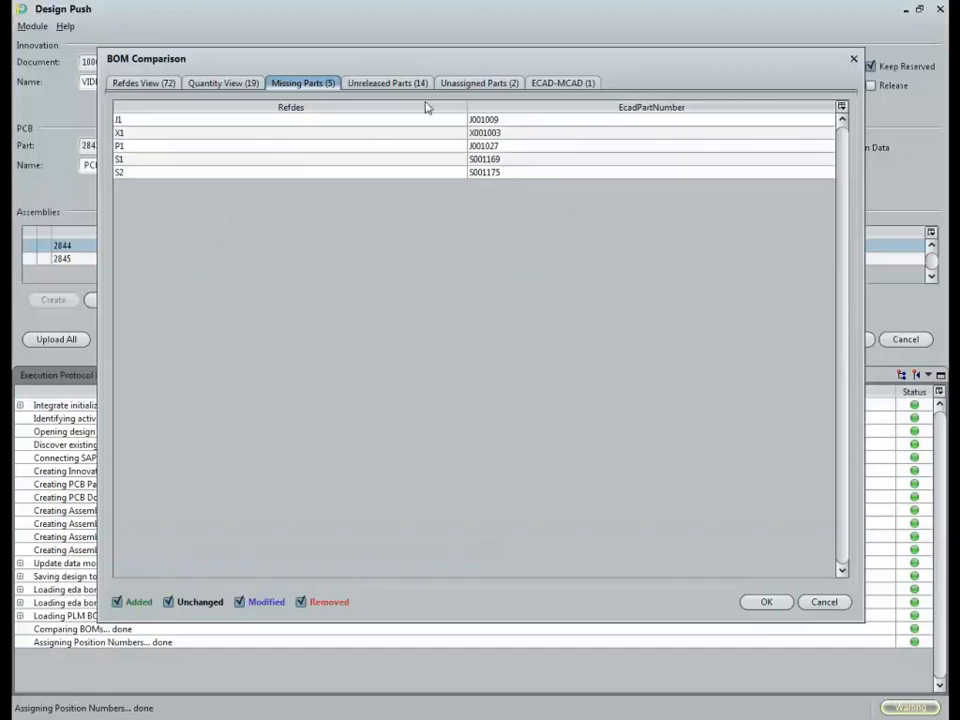
left_click(388, 84)
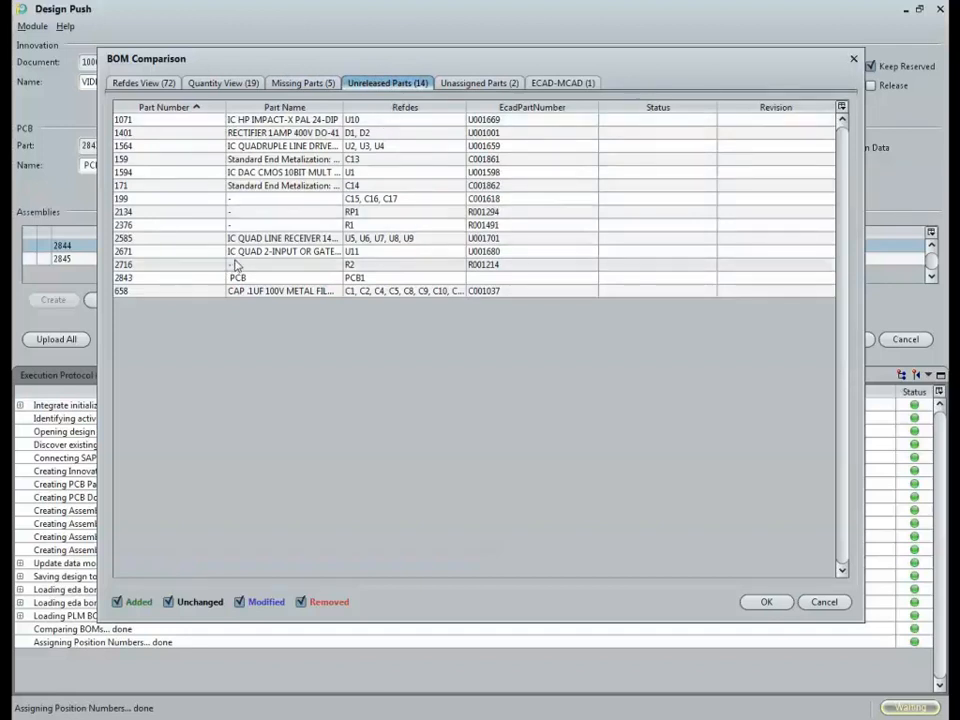
left_click(499, 85)
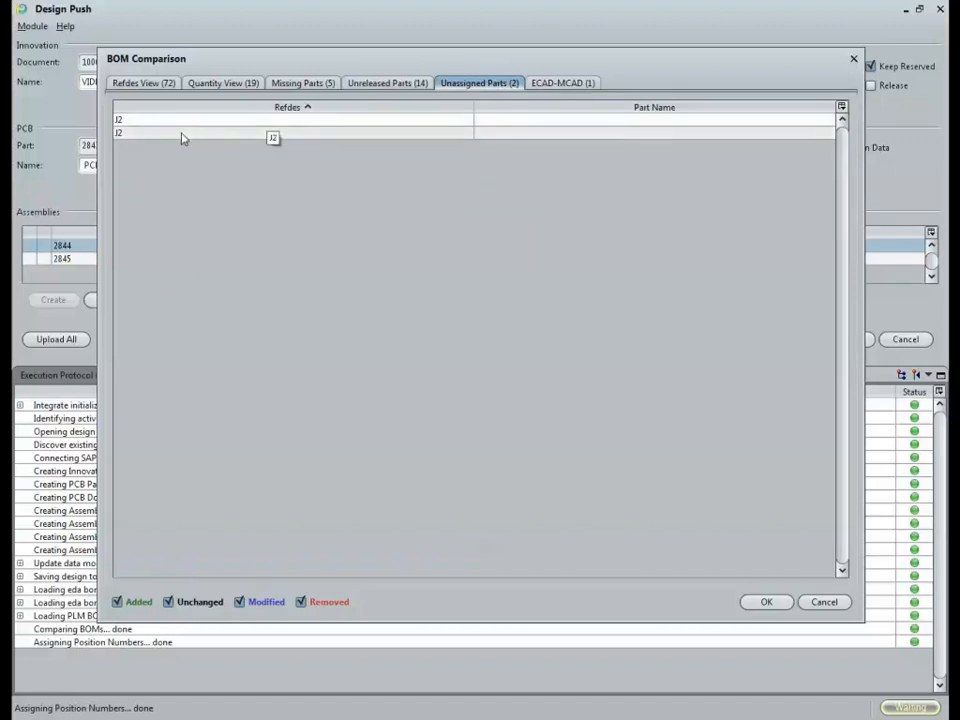
left_click(566, 84)
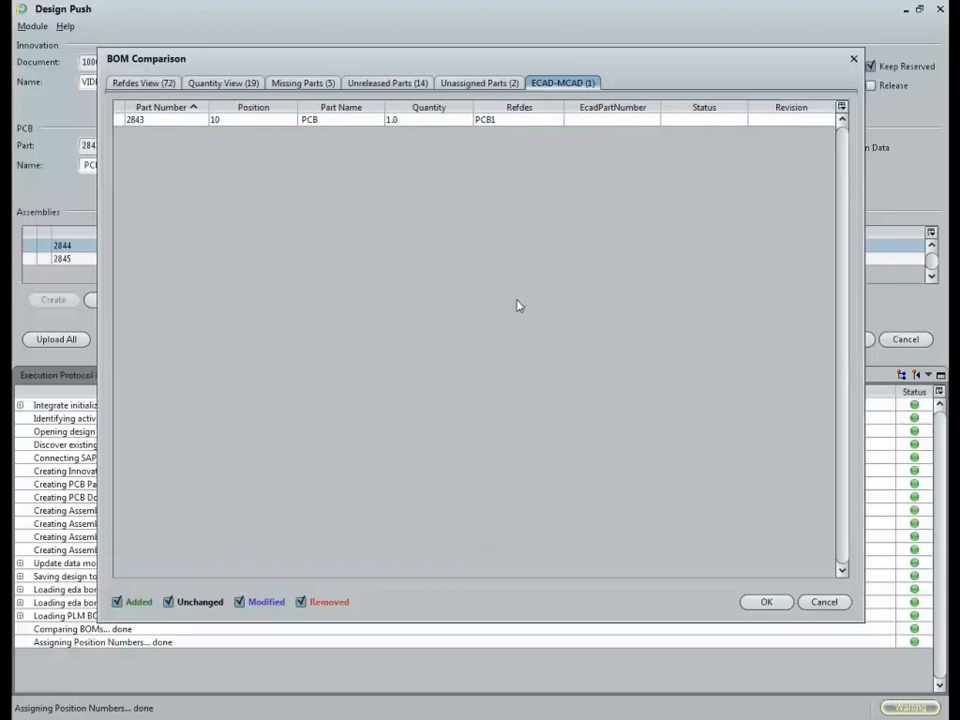
left_click(767, 604)
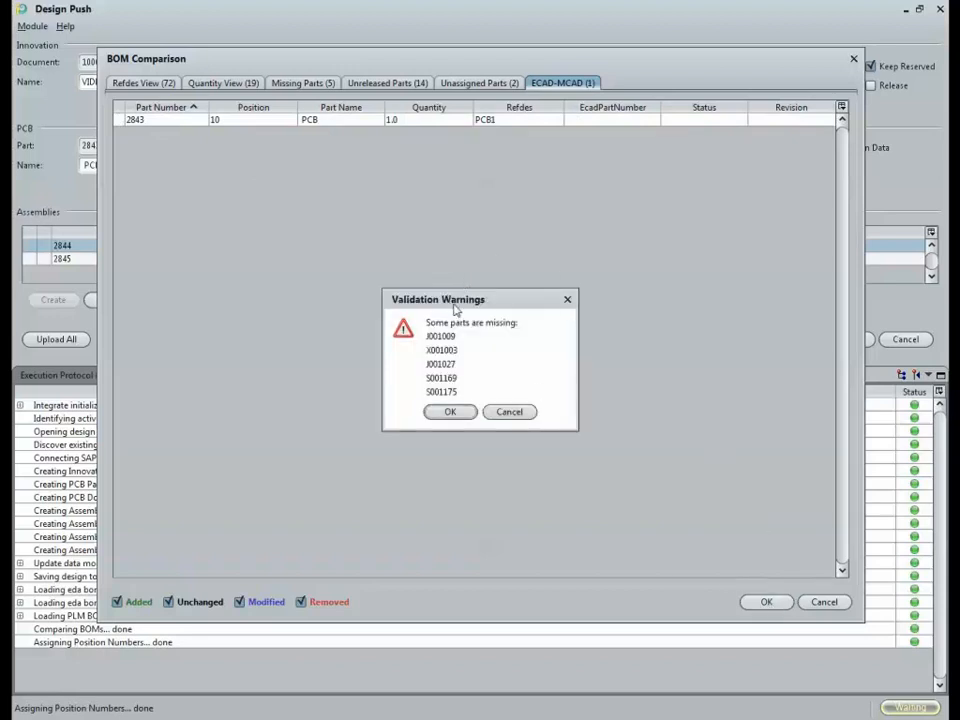
Step: Move the missing-parts warning aside and continue the design push despite the five missing parts
left_click_drag(455, 309, 424, 278)
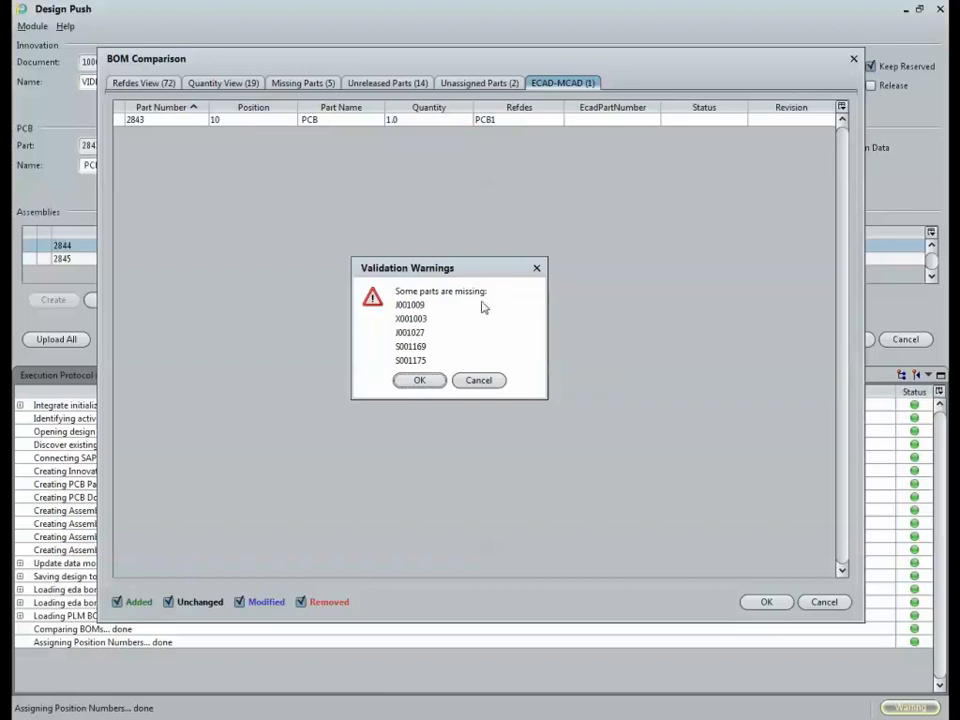
left_click(419, 380)
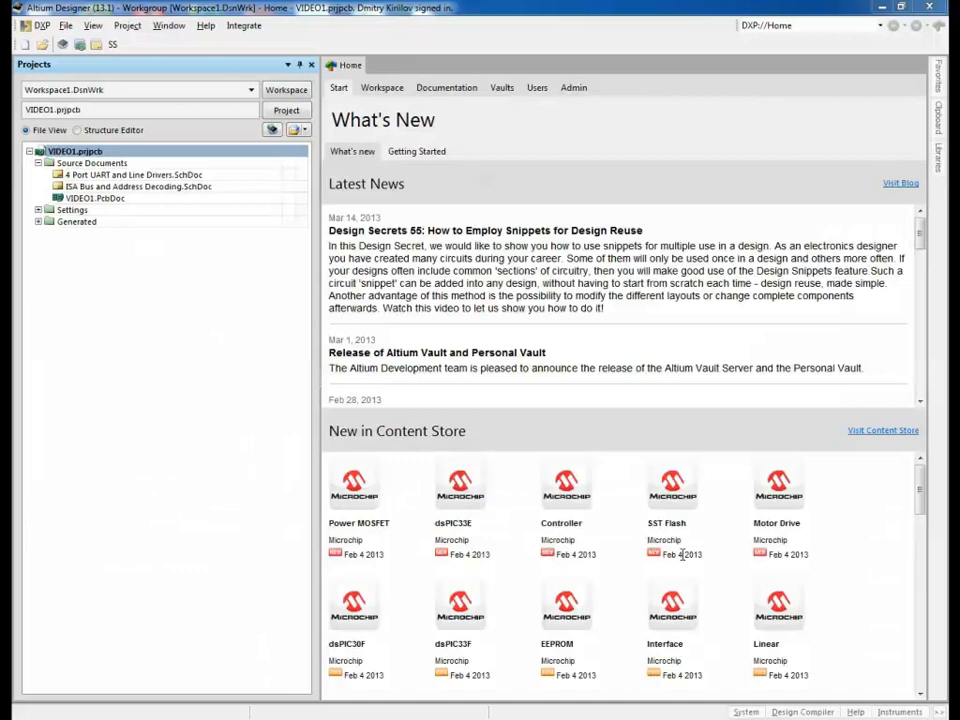
Step: Open VIDEO1.PrjPcb's Project Options at the Parameters tab
right_click(78, 154)
left_click(154, 501)
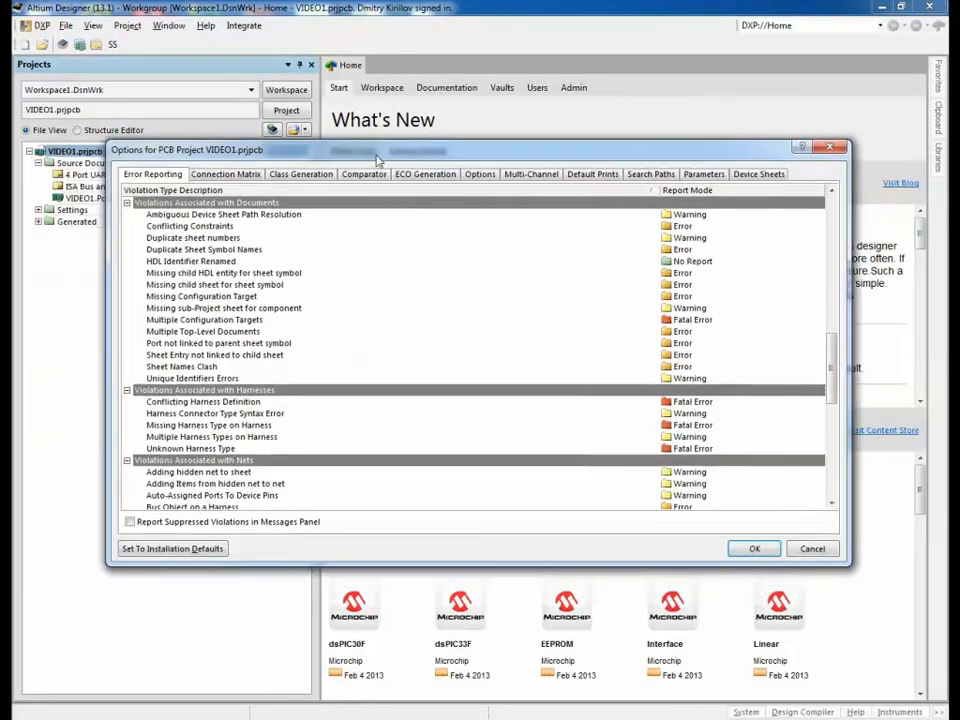
left_click(704, 174)
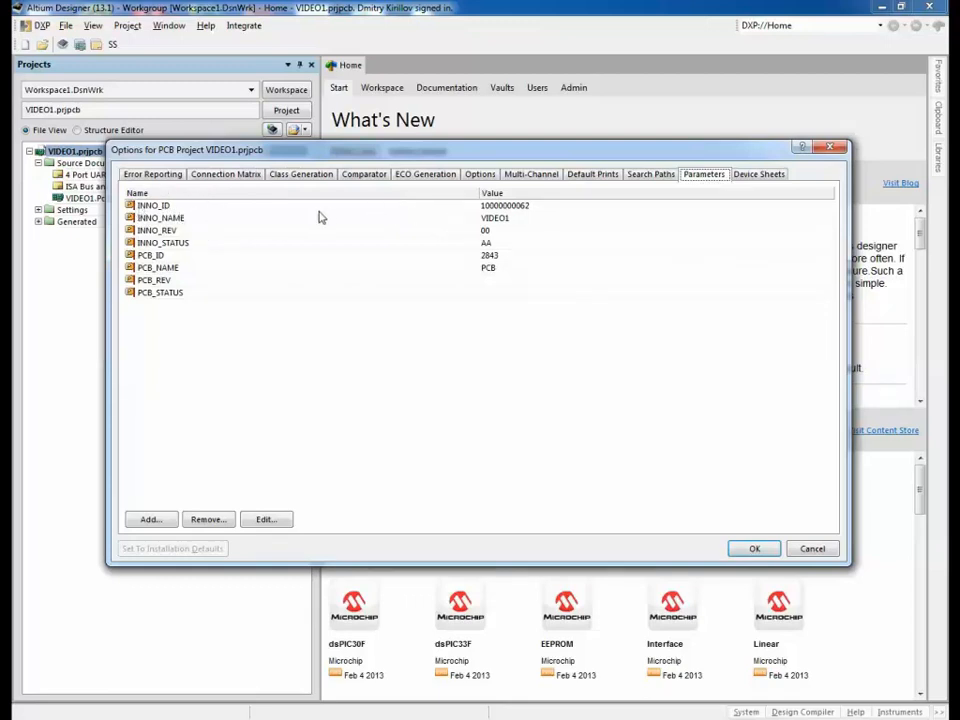
left_click(546, 205)
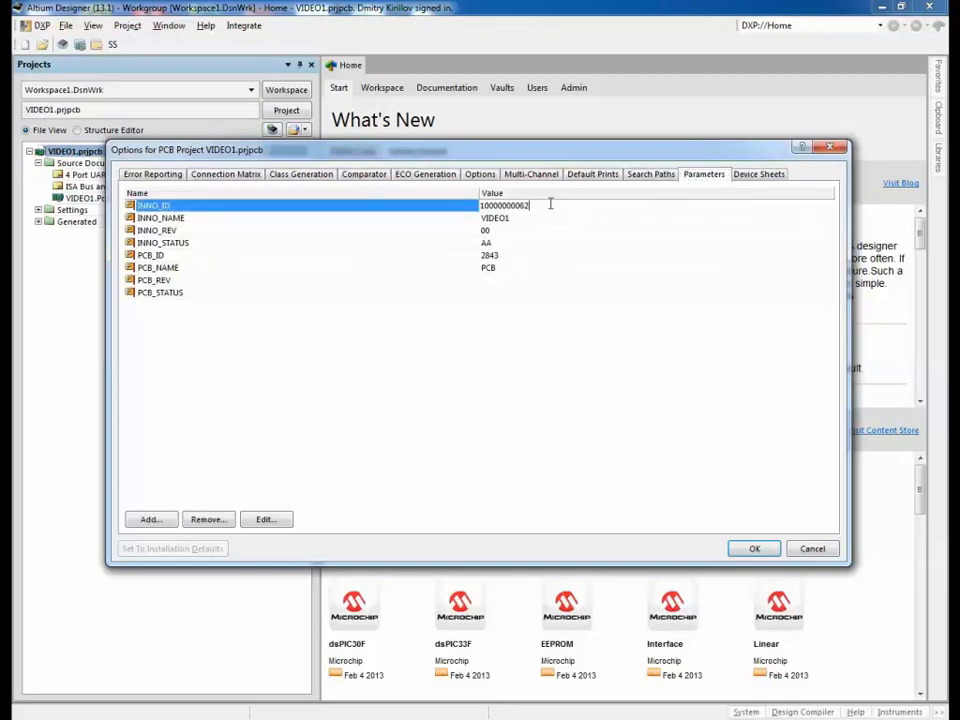
left_click_drag(551, 205, 476, 207)
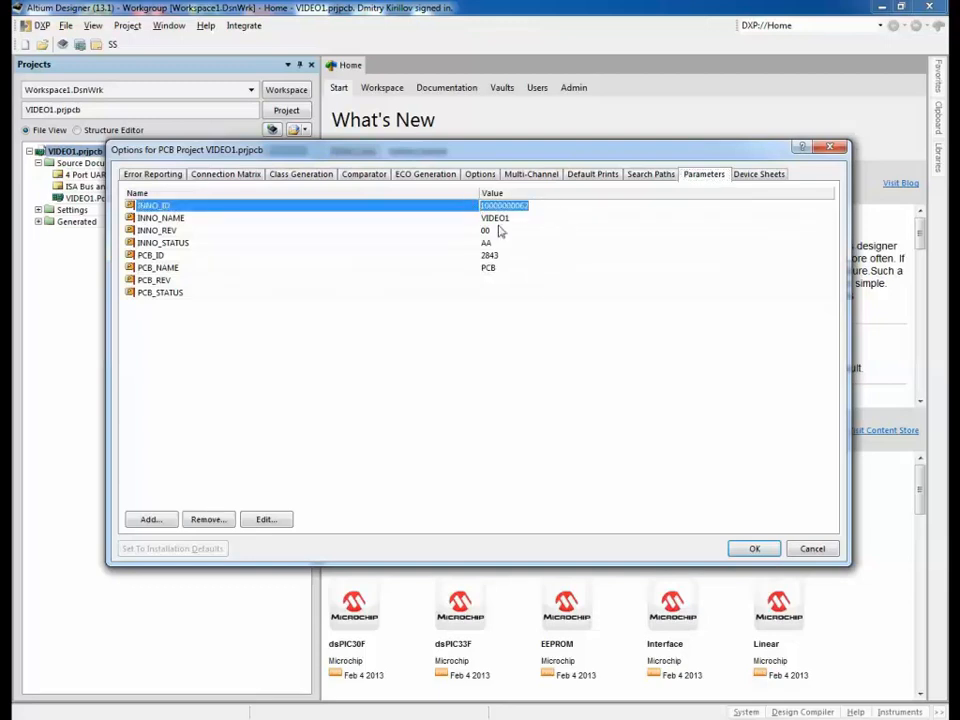
left_click(516, 256)
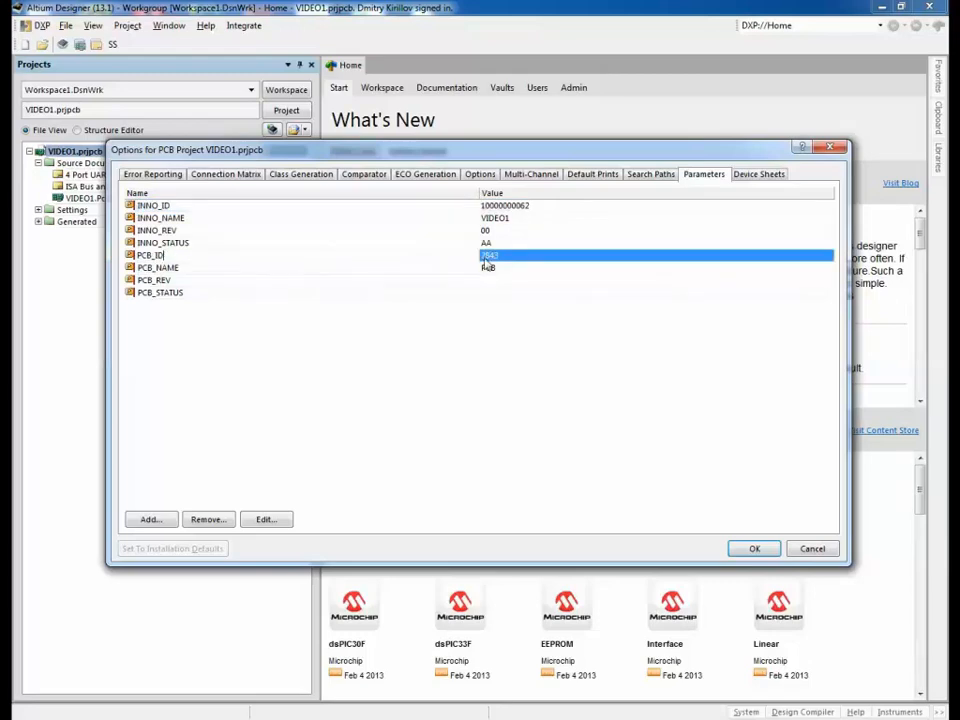
left_click_drag(518, 256, 452, 259)
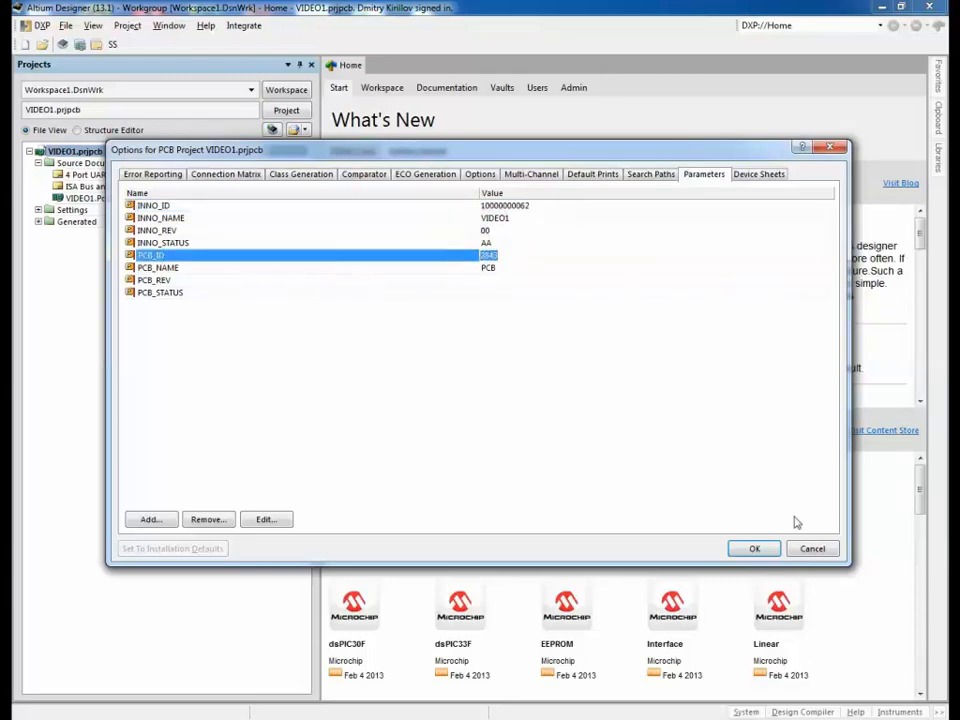
left_click(758, 549)
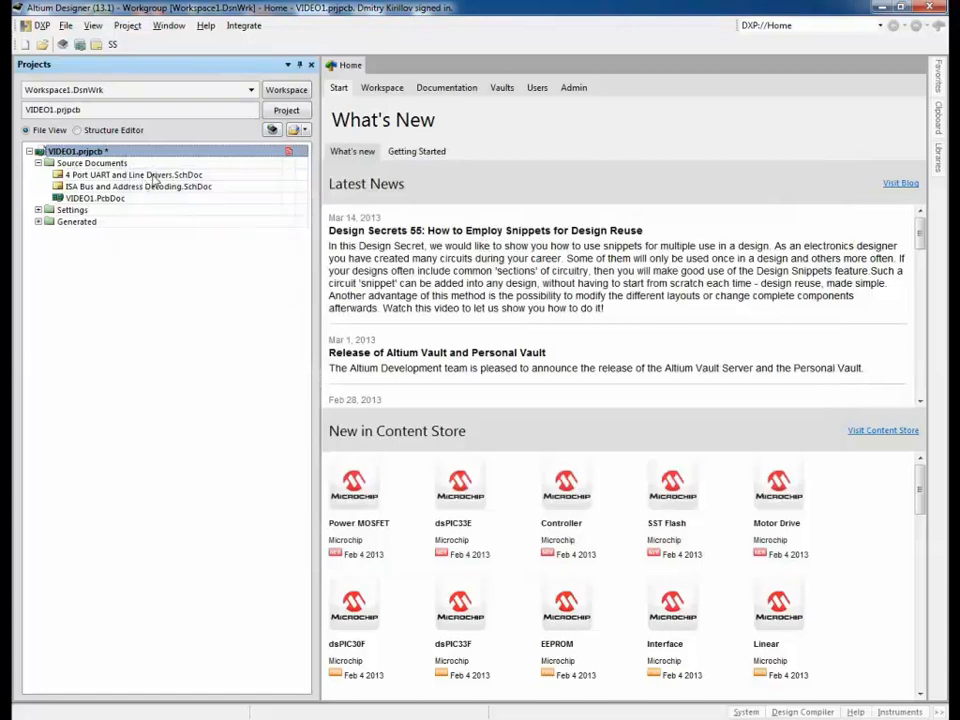
Step: Check the VIDEO1 title block in 4 Port UART and Line Drivers.SchDoc, then return Home
double_click(150, 175)
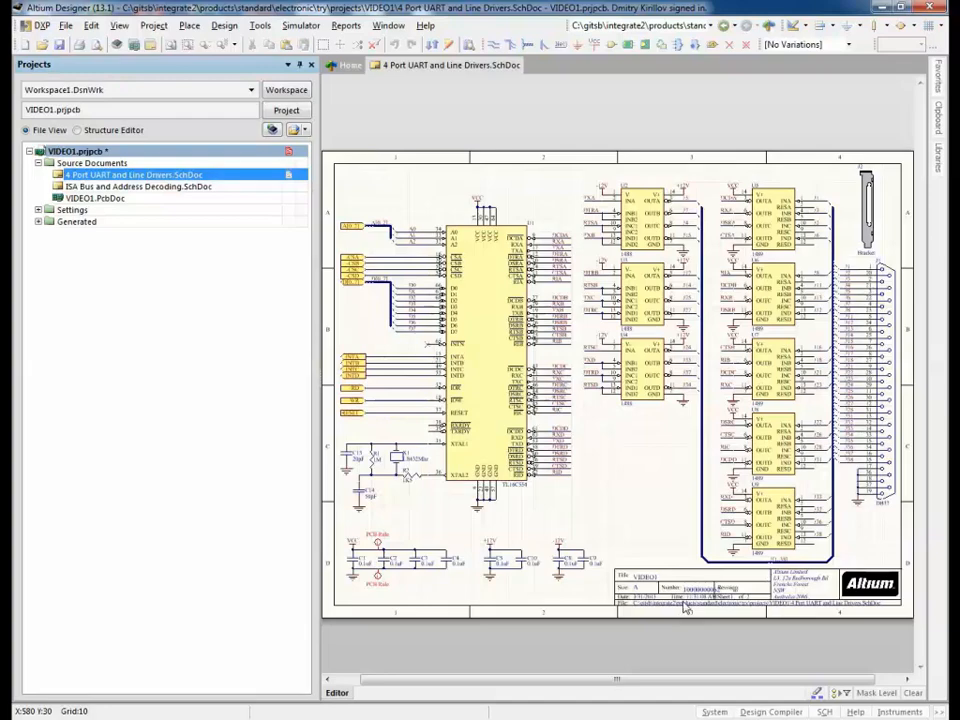
scroll(686, 610, "up", 6, "ctrl")
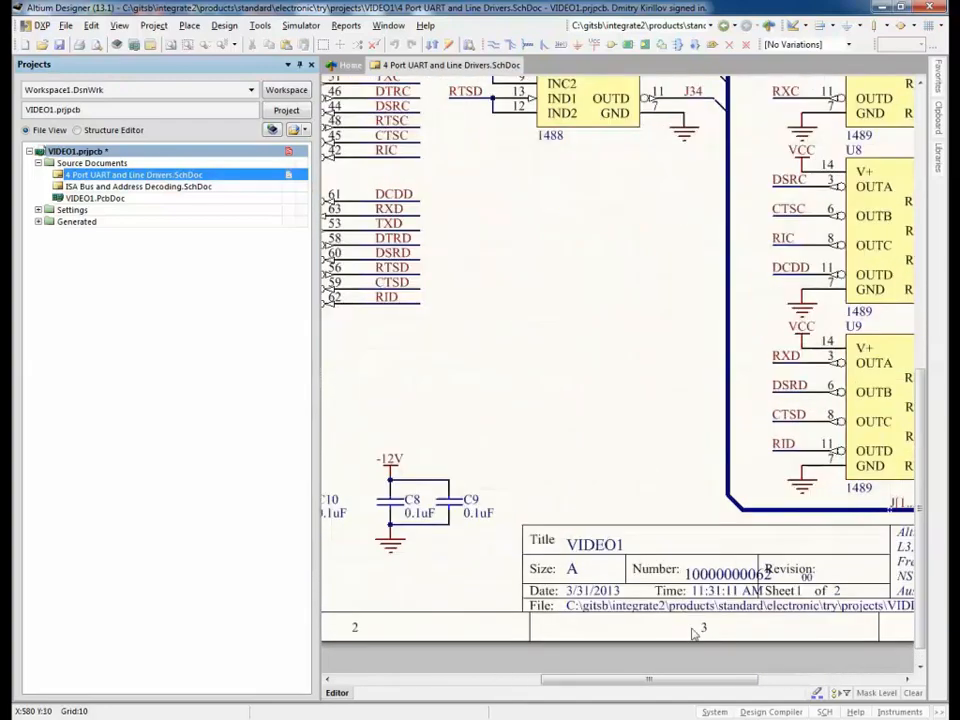
left_click_drag(720, 680, 742, 680)
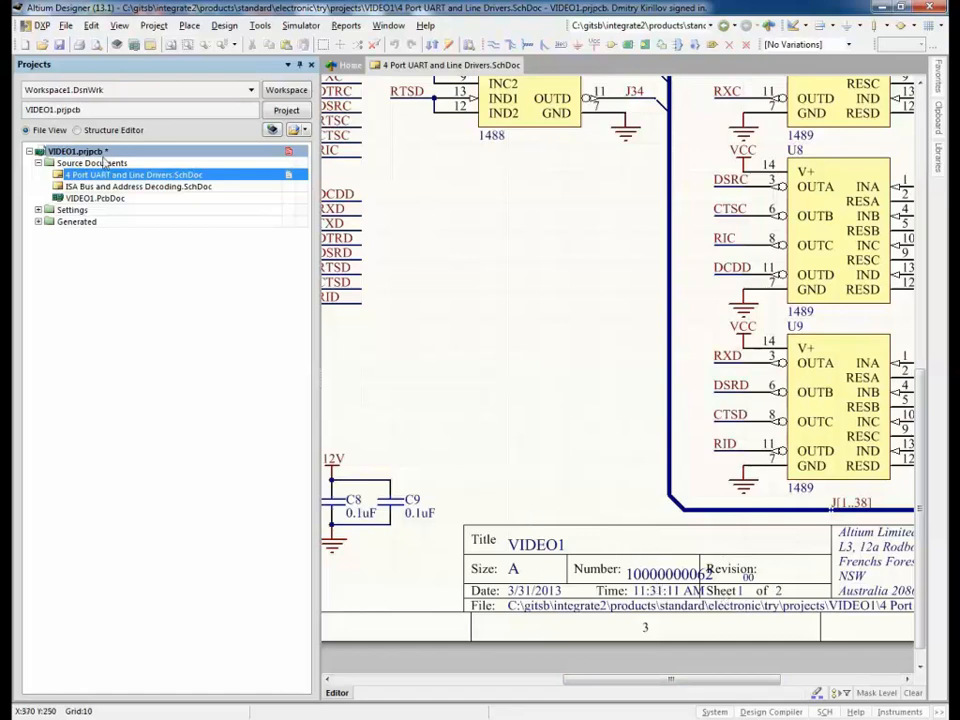
left_click(350, 66)
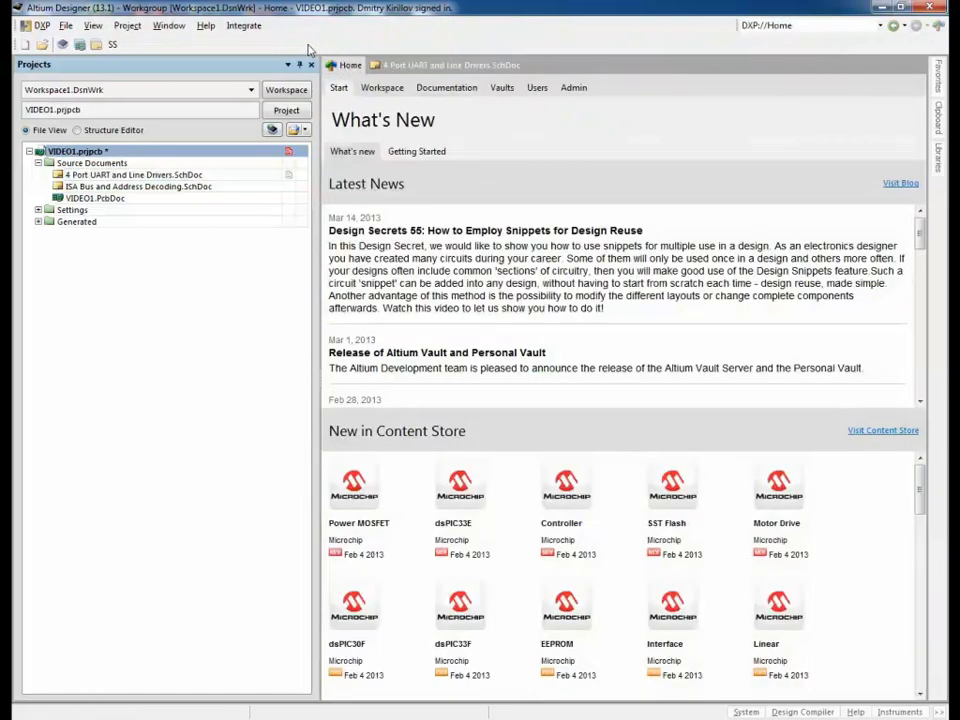
Step: Run Integrate > Save for VIDEO1 and open assembly 2844's material record in SAP
left_click(244, 25)
left_click(252, 60)
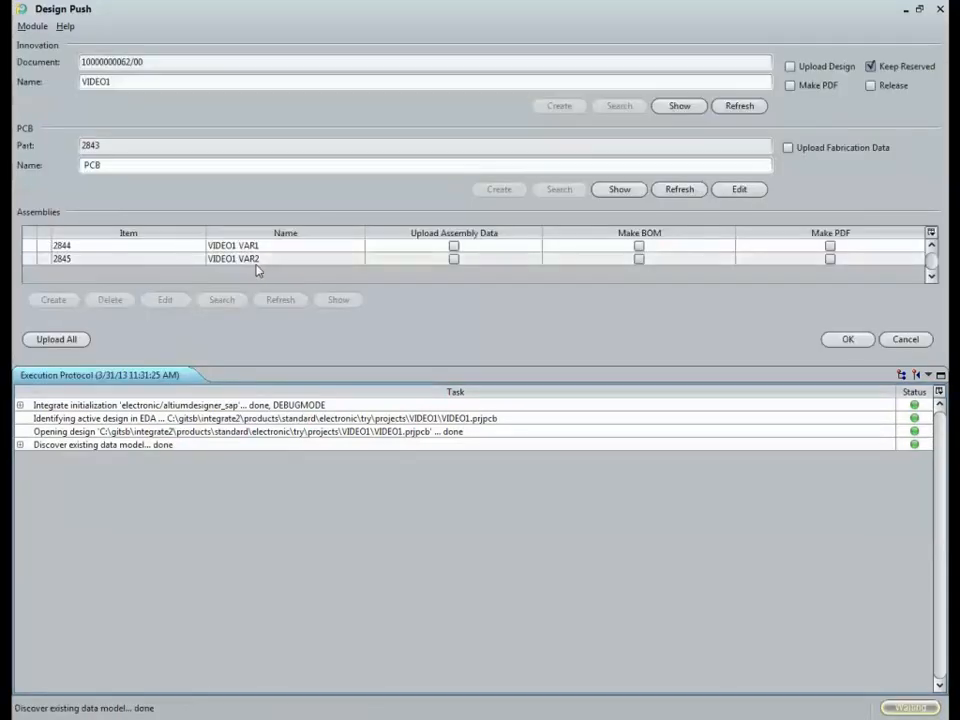
left_click(105, 250)
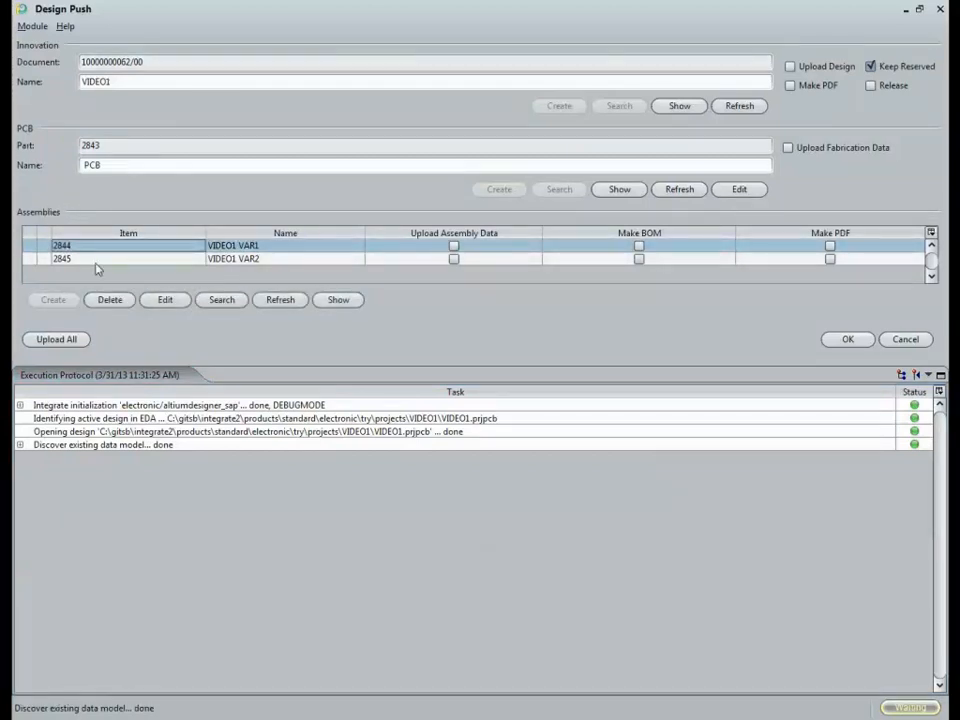
left_click(339, 300)
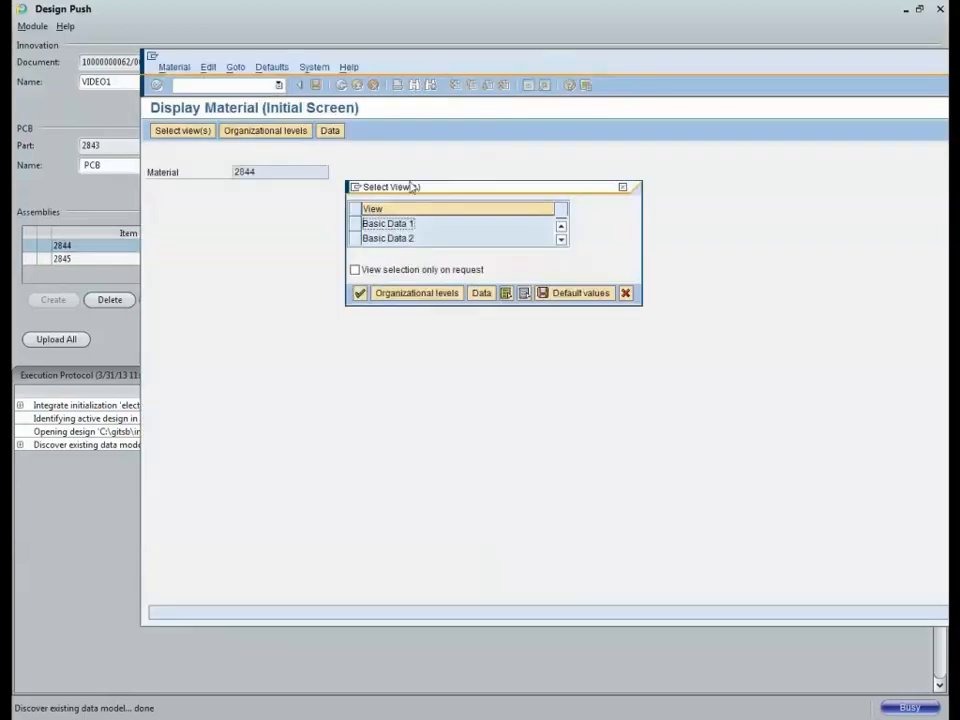
Step: Display material 2844 with the Basic Data 1 view and open its product structure
left_click(355, 224)
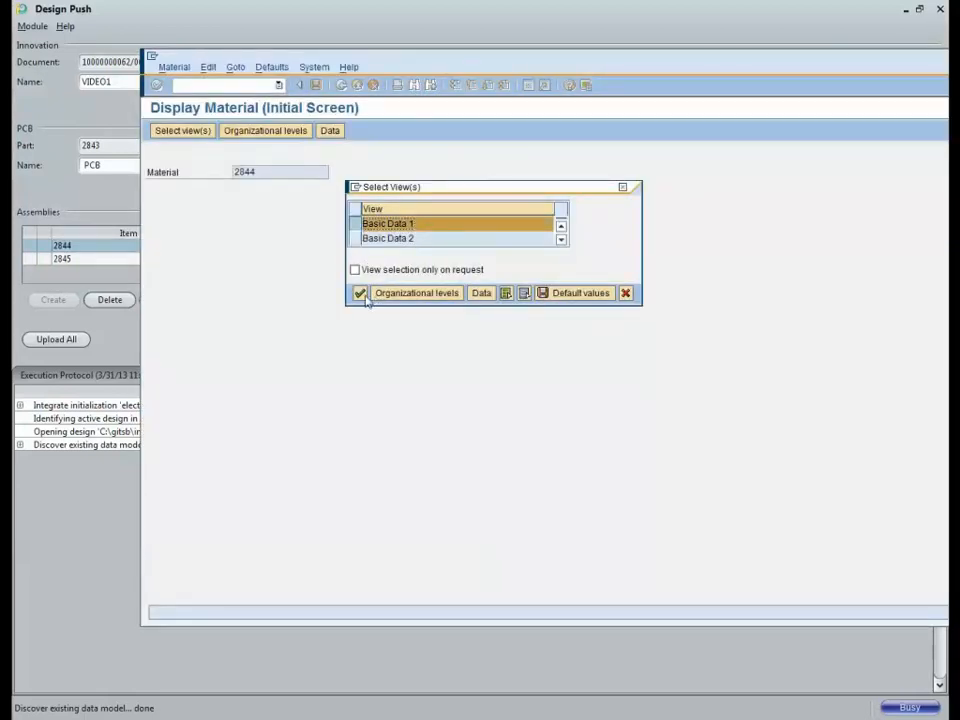
left_click(360, 293)
left_click_drag(424, 58, 366, 21)
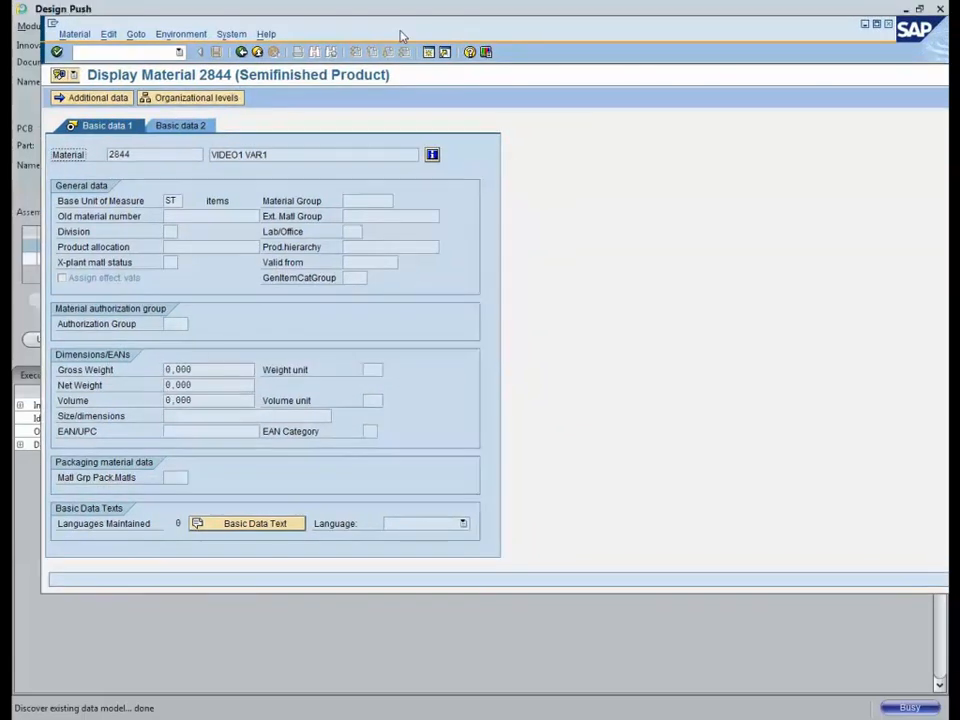
left_click(182, 34)
left_click(221, 180)
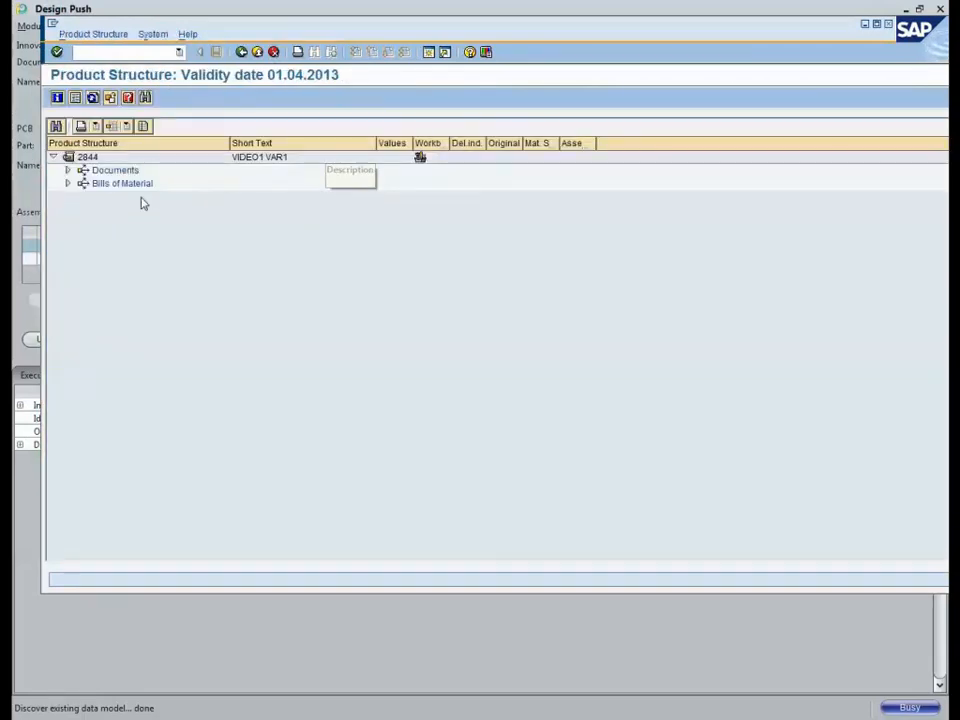
Step: Expand and inspect the two drawing documents attached to material 2844
left_click(68, 171)
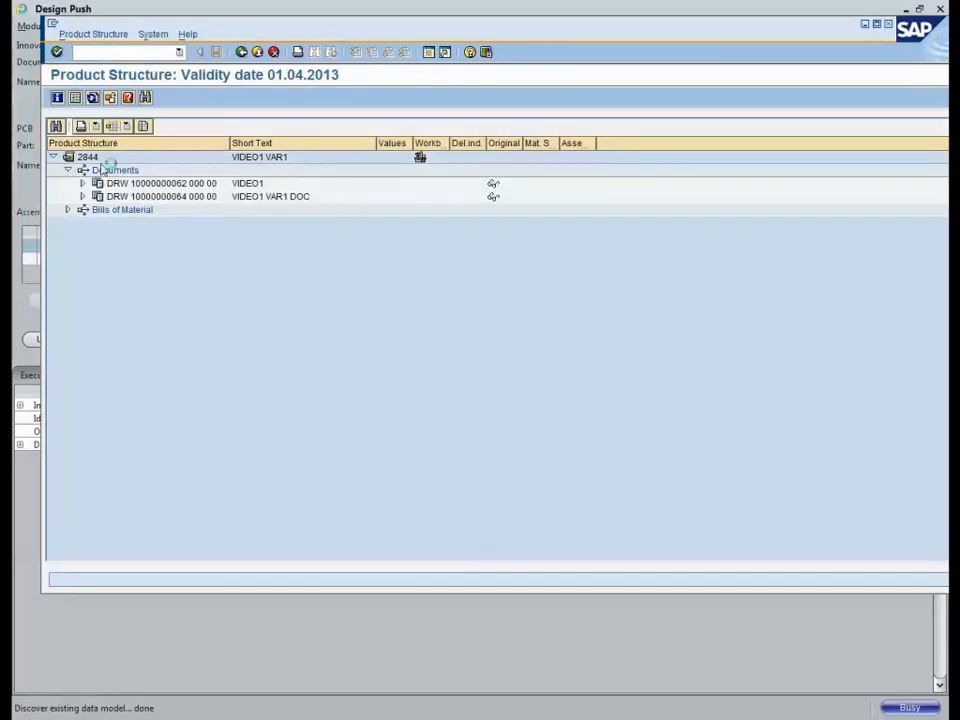
left_click(92, 159)
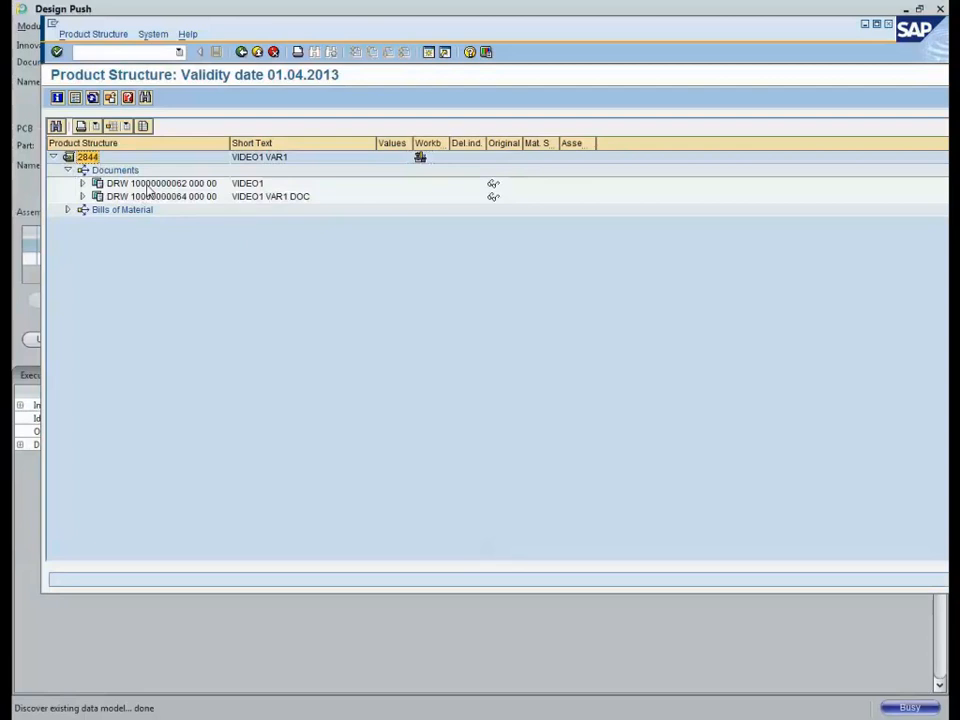
left_click(147, 186)
left_click(133, 197)
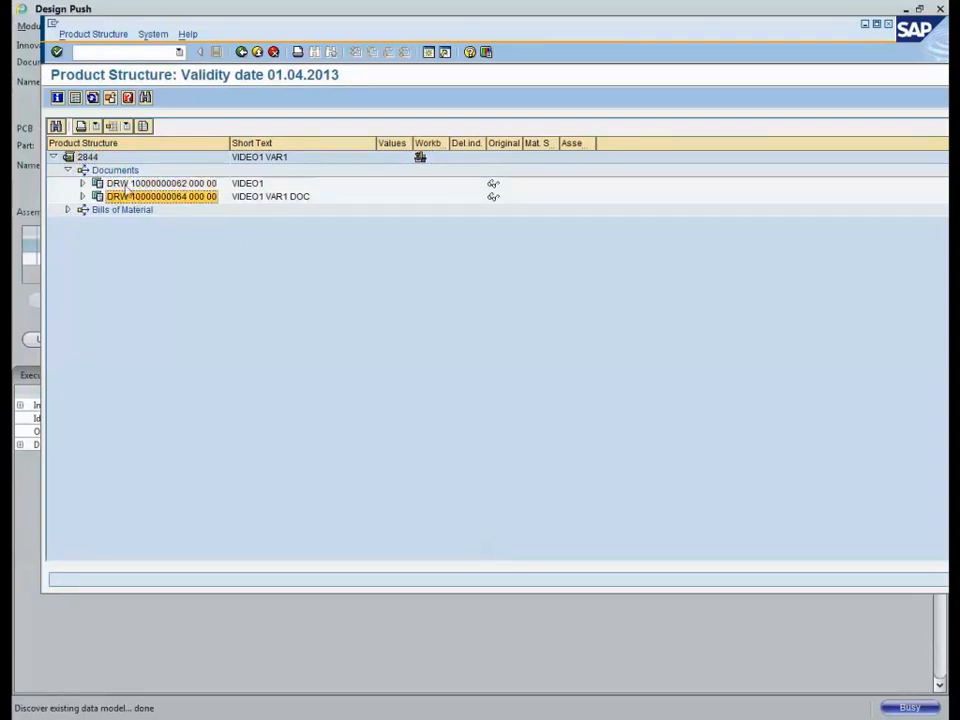
left_click(130, 185)
left_click(160, 198)
Step: Expand BOM 2844 2 01 to its 14 items, down through item 0010 to PCB 2843
left_click(68, 210)
left_click(82, 222)
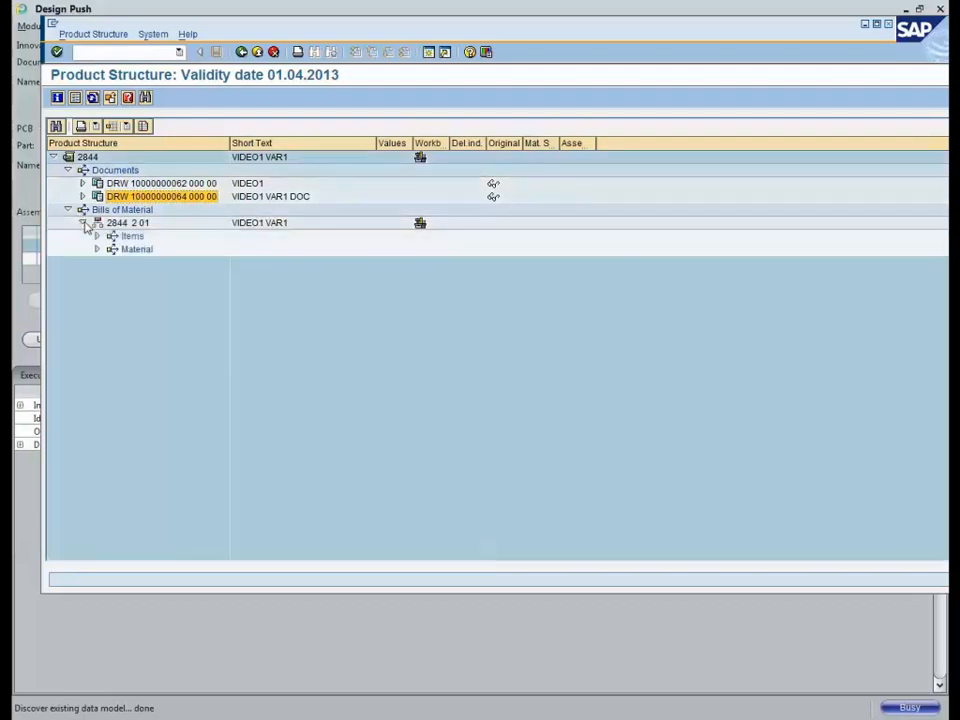
left_click(97, 236)
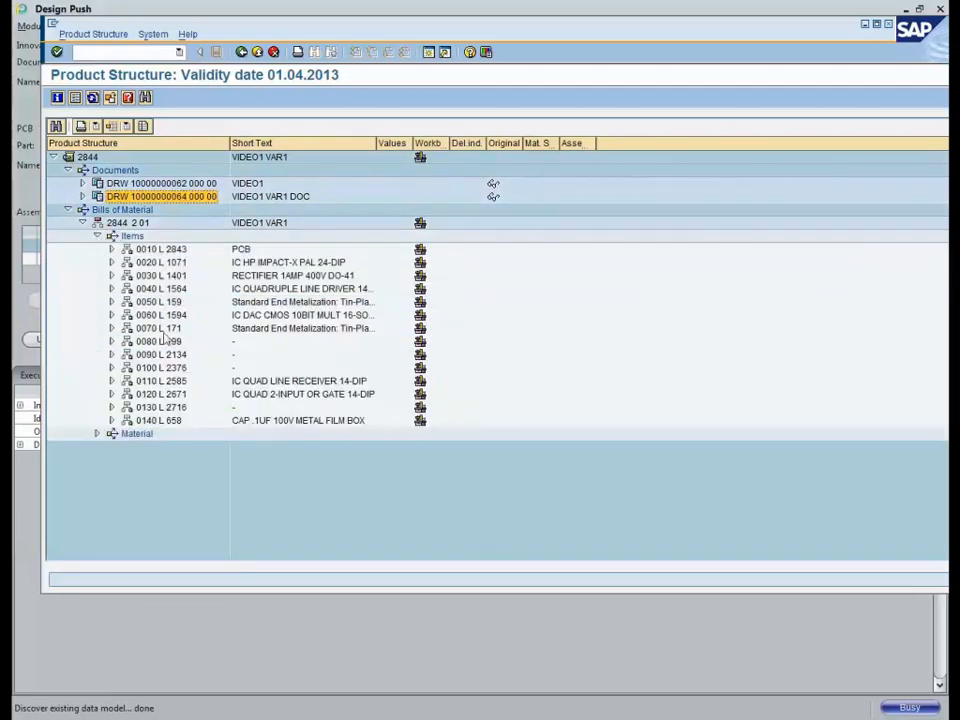
left_click(165, 250)
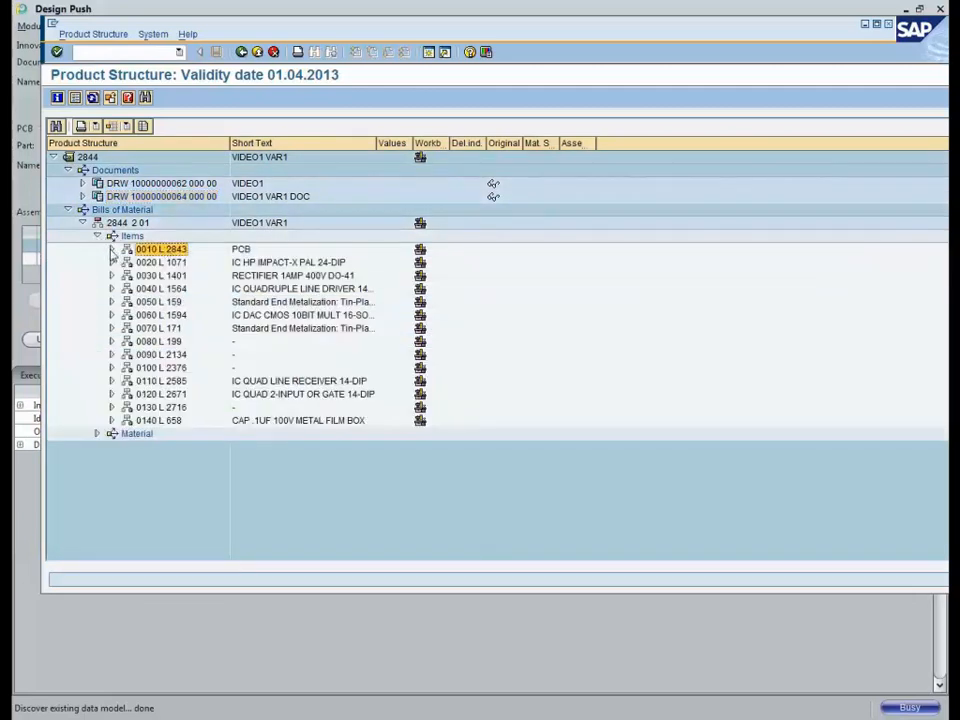
left_click(111, 249)
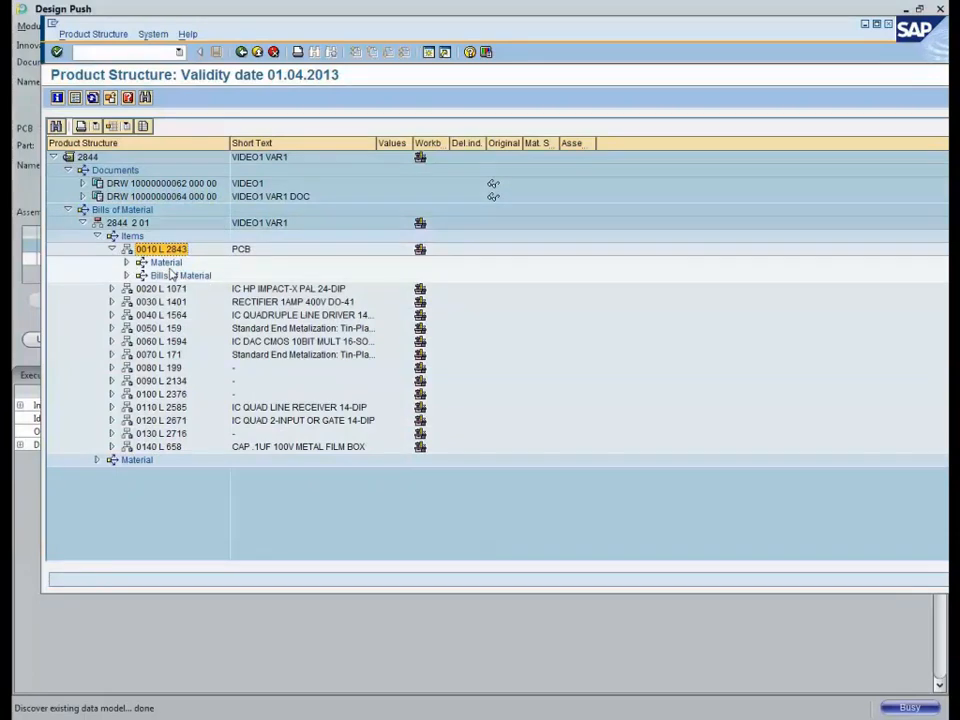
left_click(127, 262)
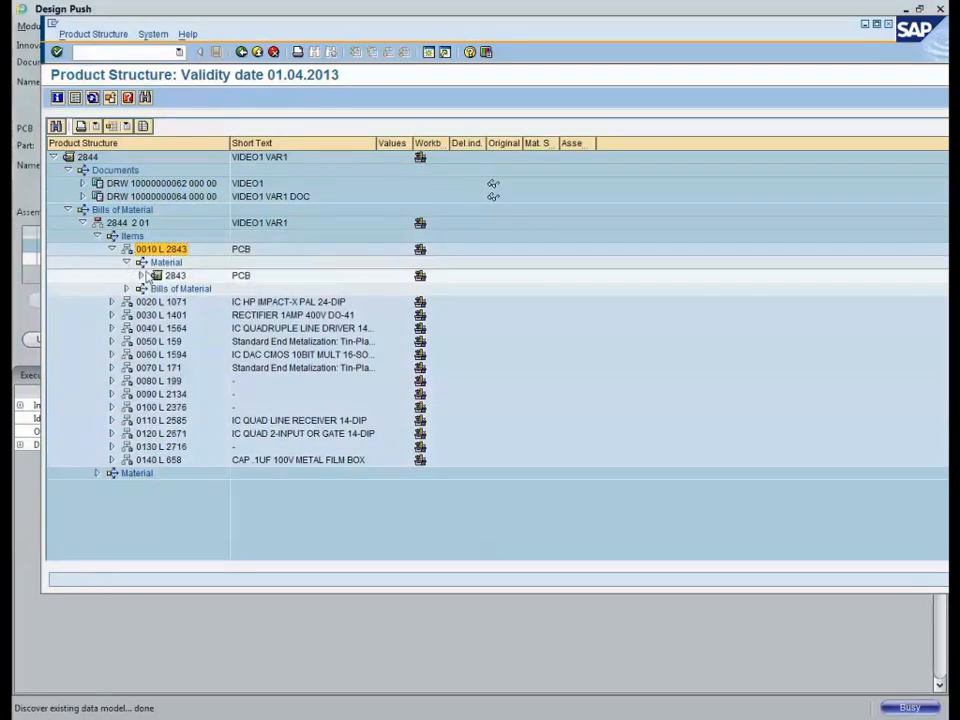
left_click(141, 275)
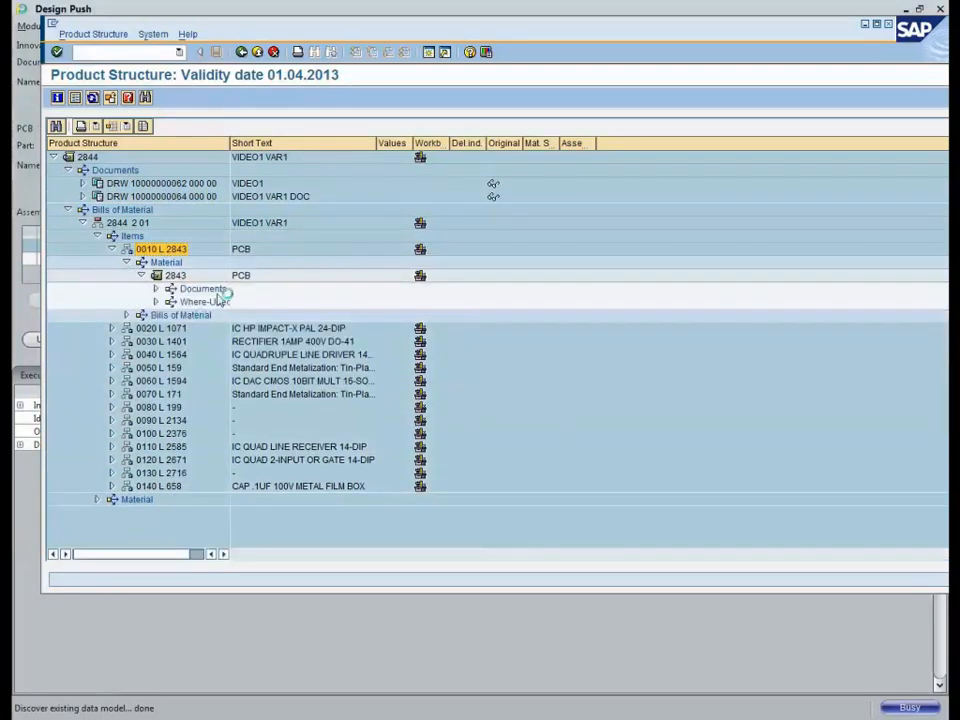
Step: Inspect PCB 2843's documents, then display the BOM 2844 2 01 item overview
double_click(203, 288)
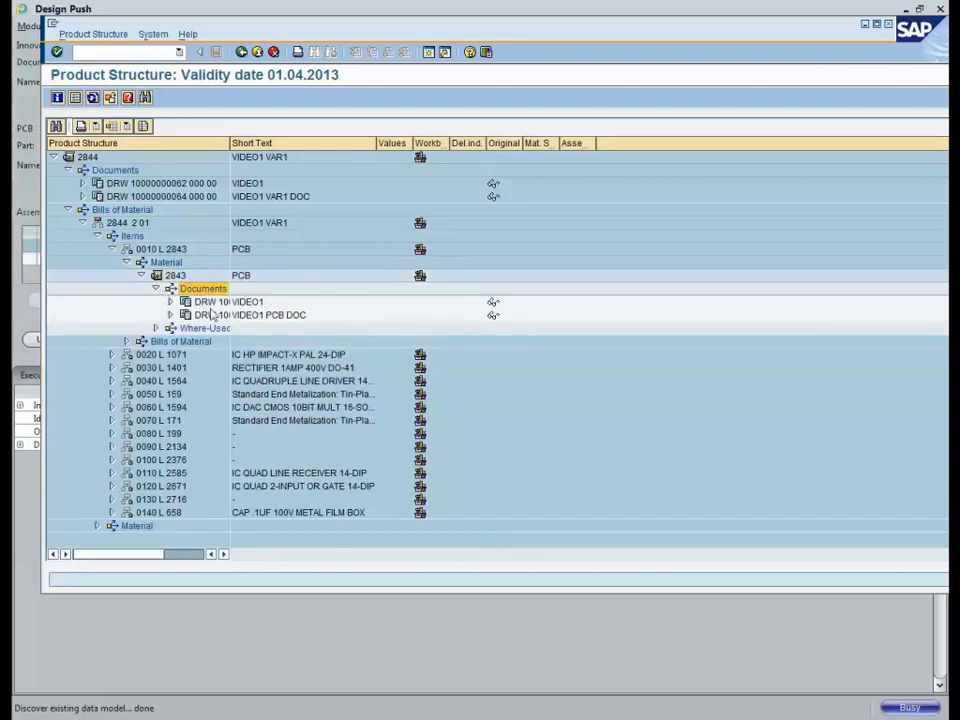
left_click(200, 316)
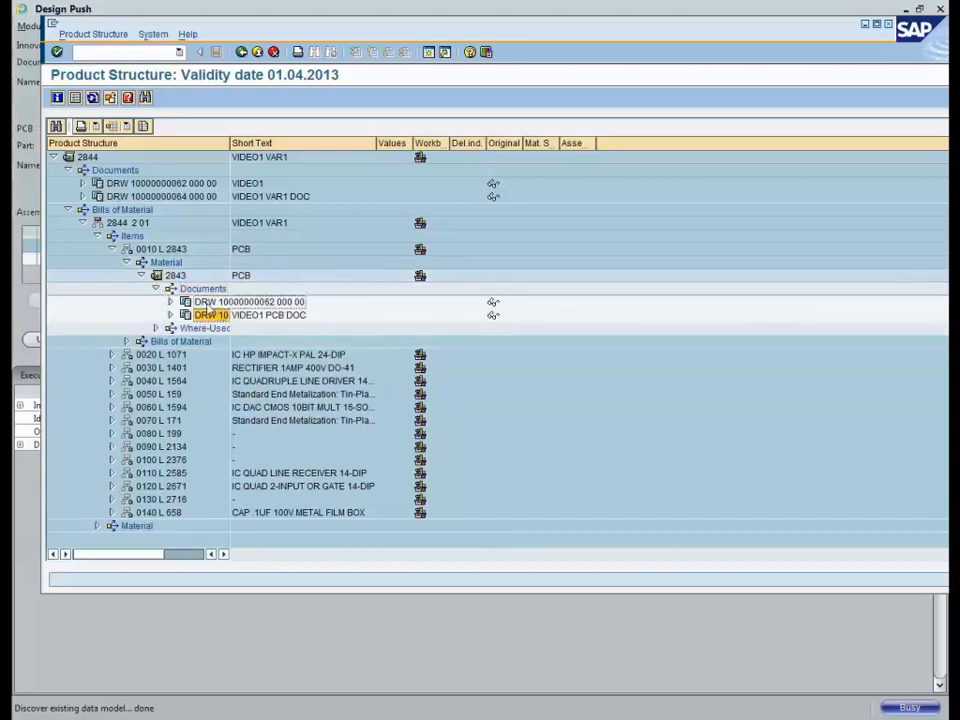
key("Up")
left_click(206, 317)
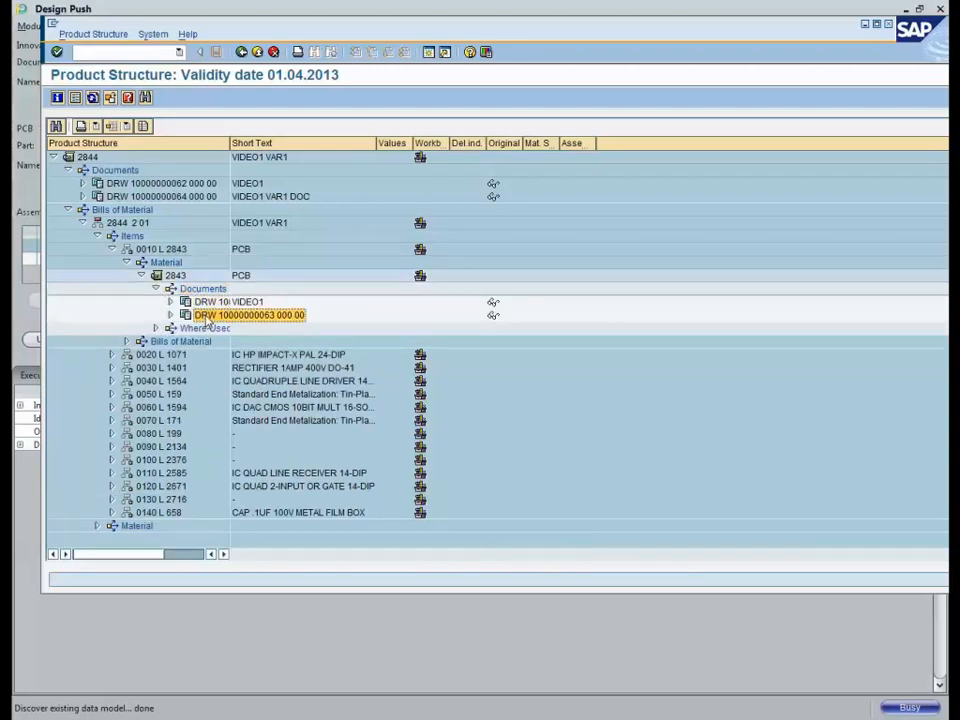
right_click(122, 222)
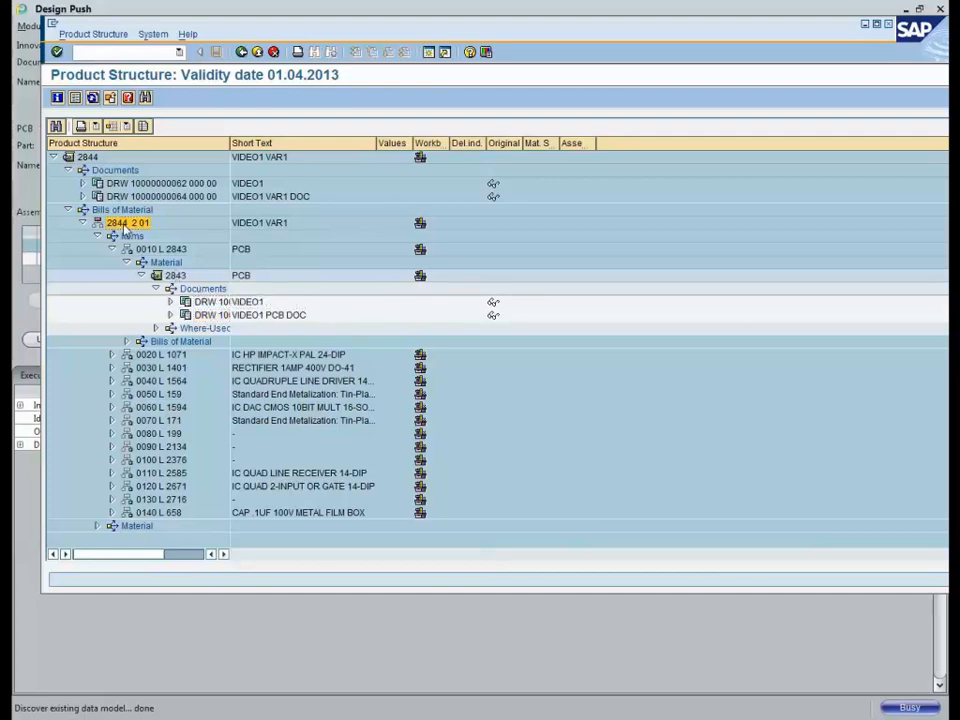
left_click(152, 268)
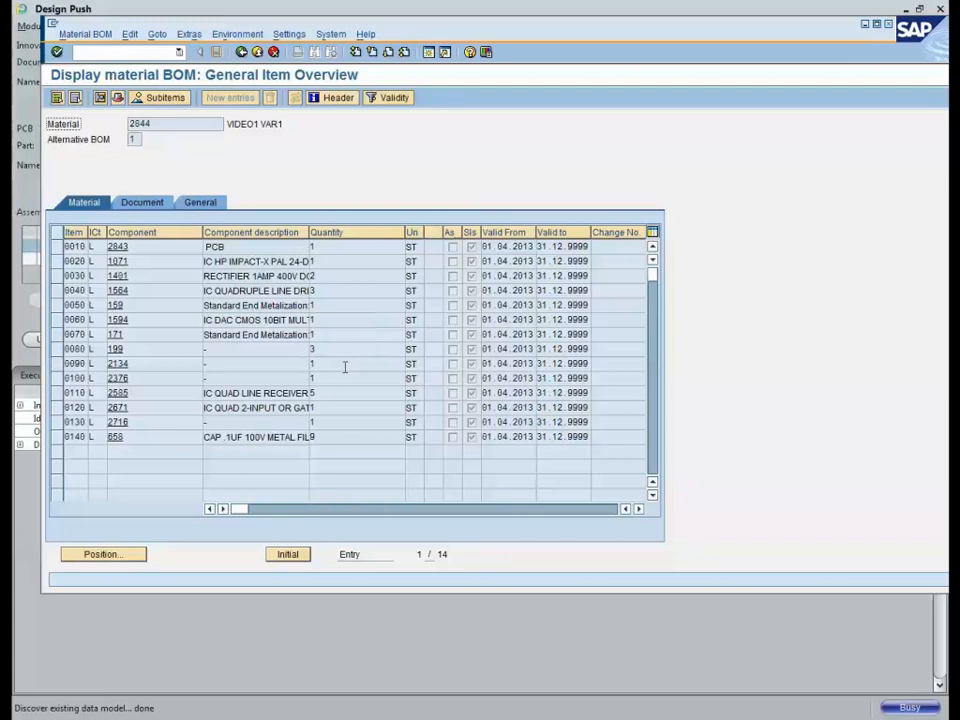
Step: View capacitor item 0140's sub-items C1–C12, then go back to the product structure
left_click(56, 440)
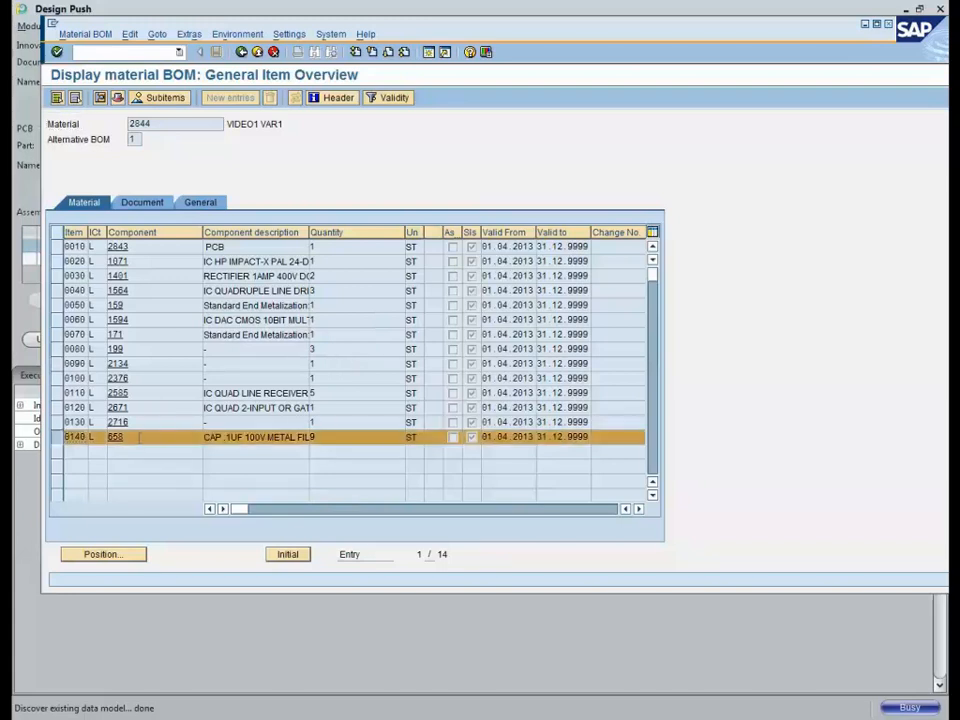
left_click(160, 98)
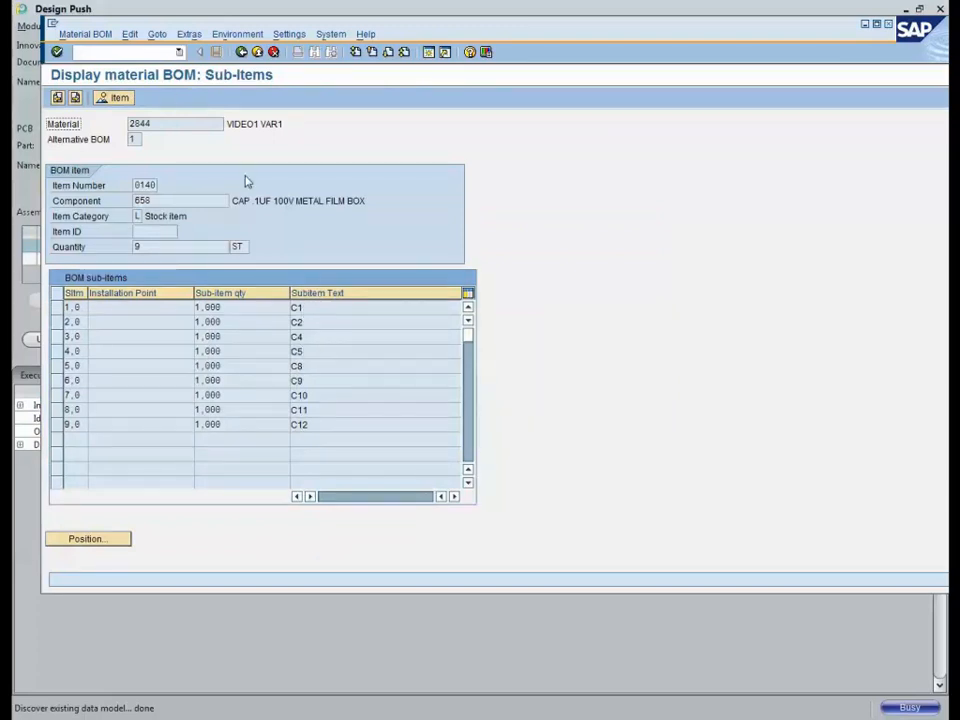
left_click(241, 52)
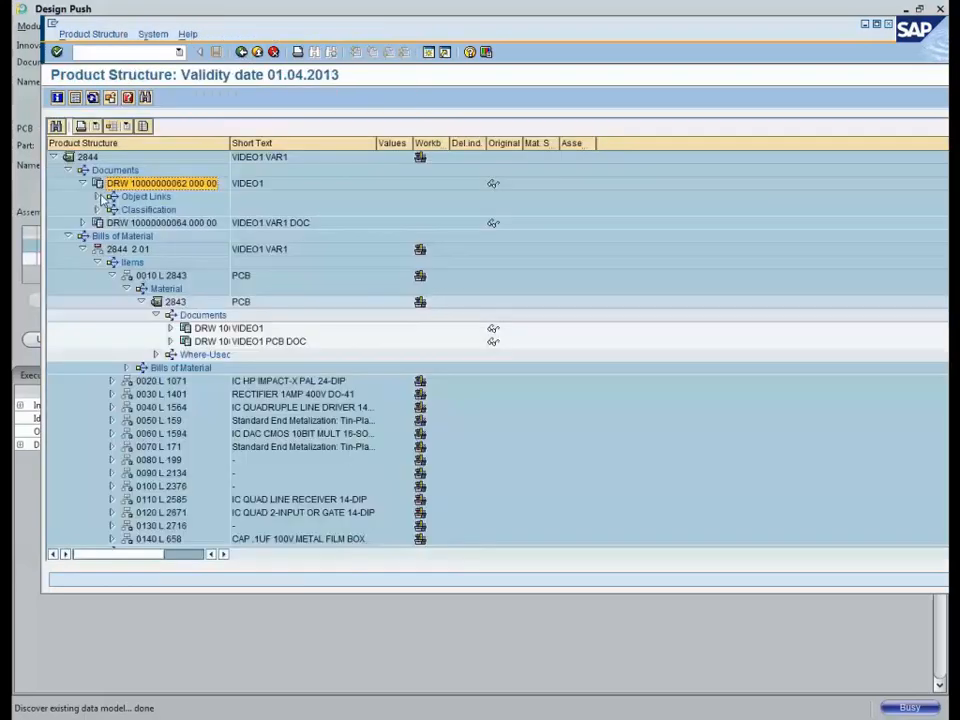
right_click(143, 186)
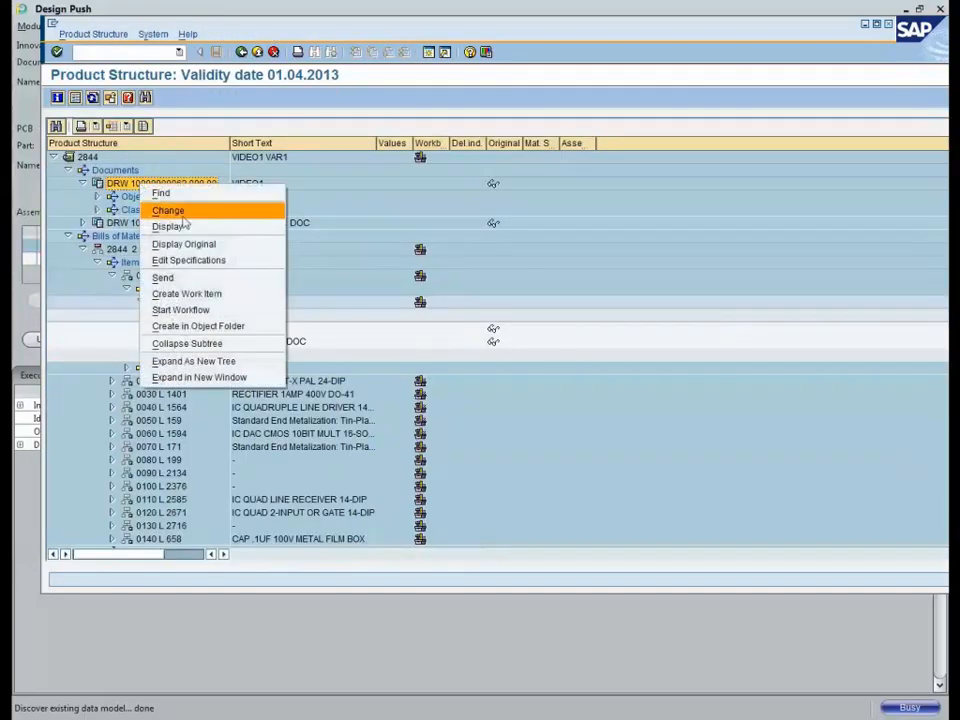
left_click(167, 210)
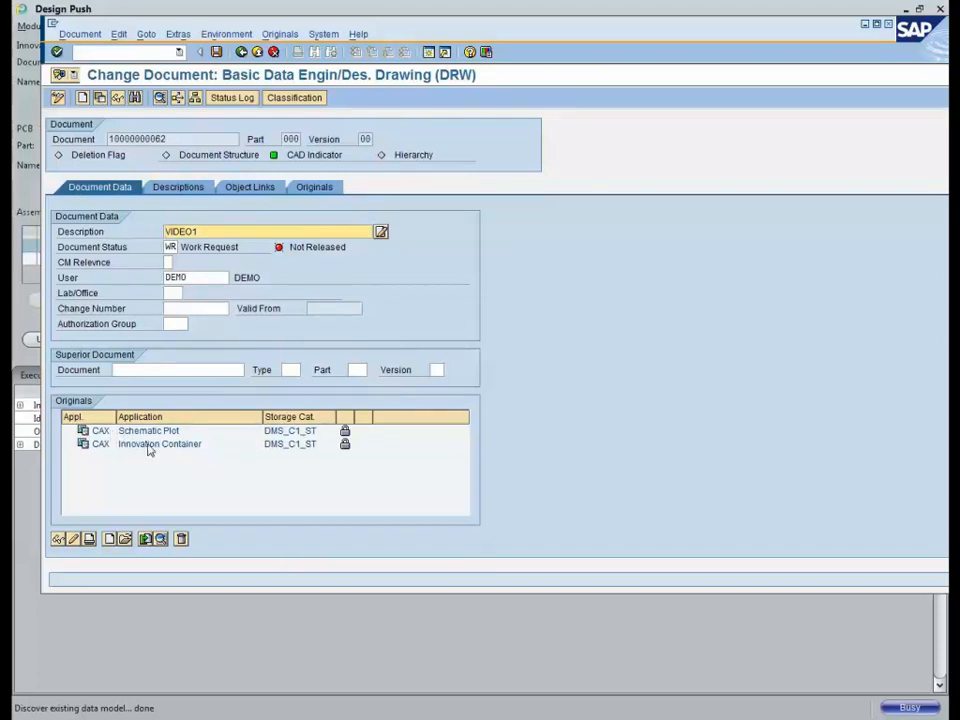
left_click(224, 449)
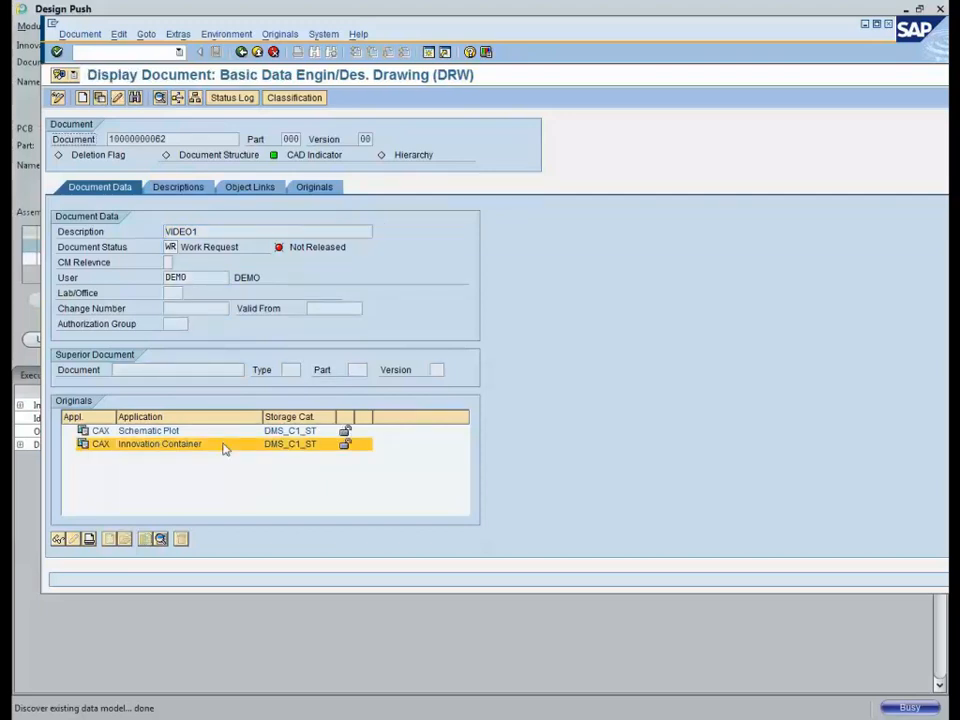
left_click(154, 433)
right_click(156, 433)
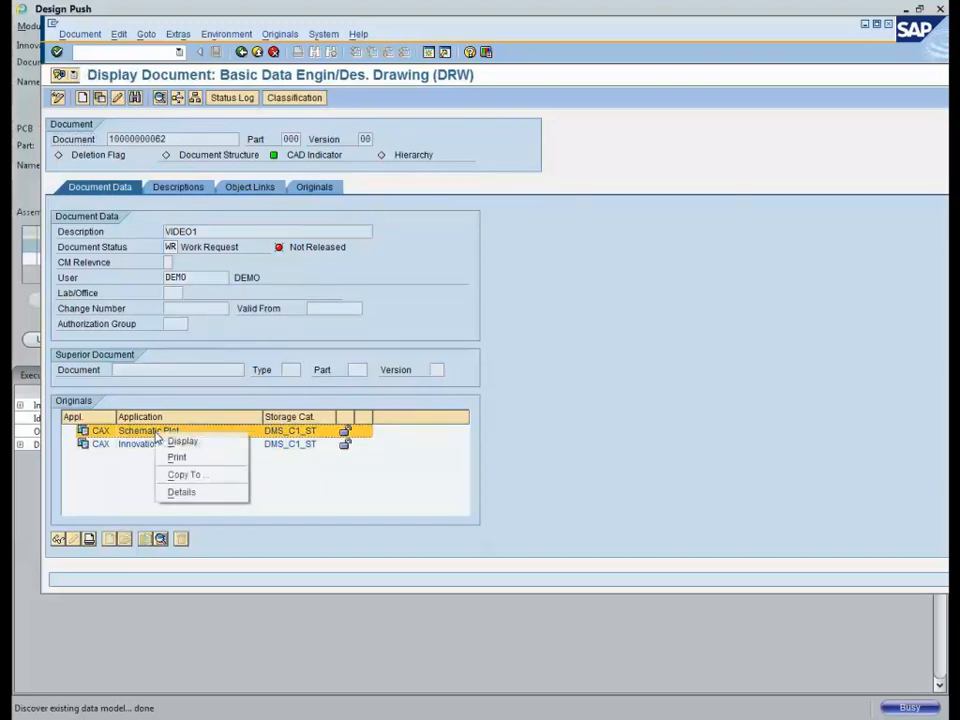
left_click(179, 443)
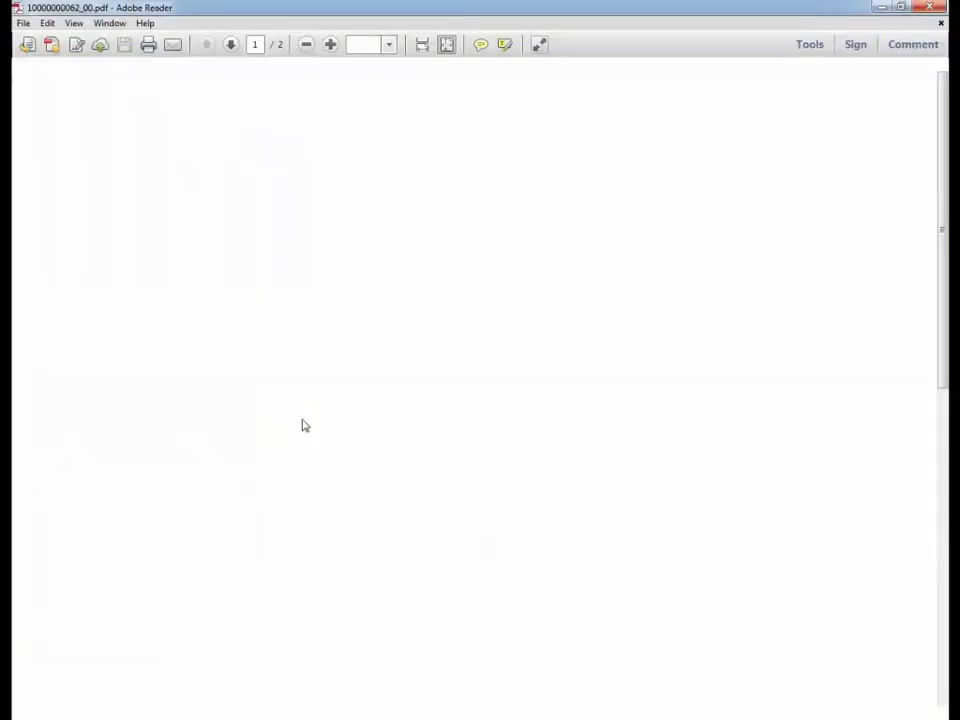
scroll(634, 443, "down", 1)
scroll(700, 470, "up", 1)
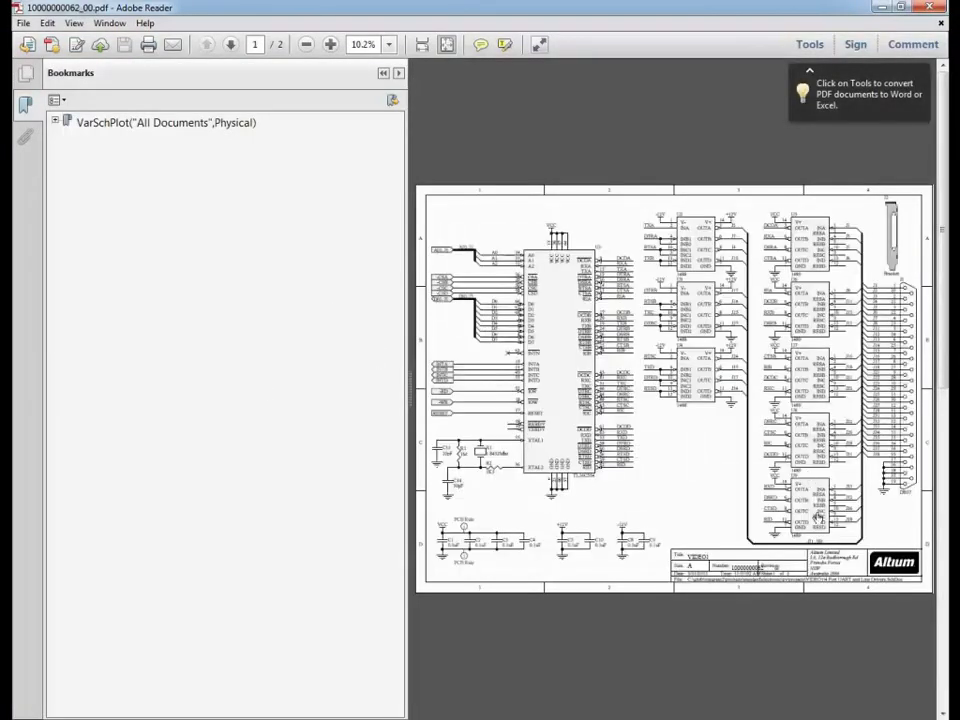
left_click(925, 8)
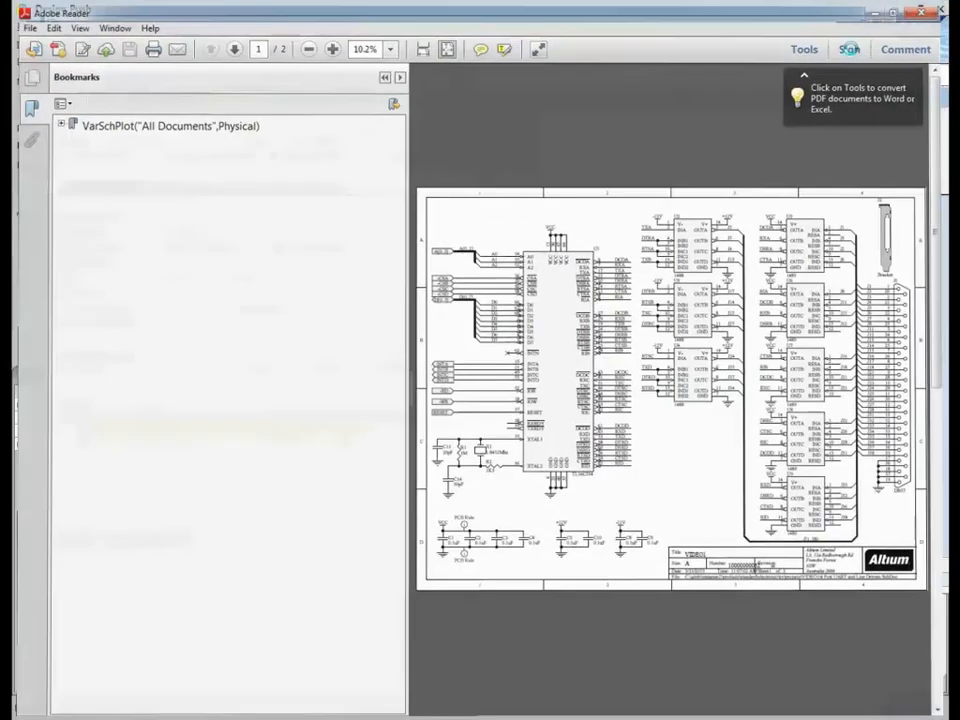
Step: Display the Innovation Container original as a ZIP archive of VIDEO1 design files
left_click(157, 447)
right_click(157, 449)
left_click(180, 448)
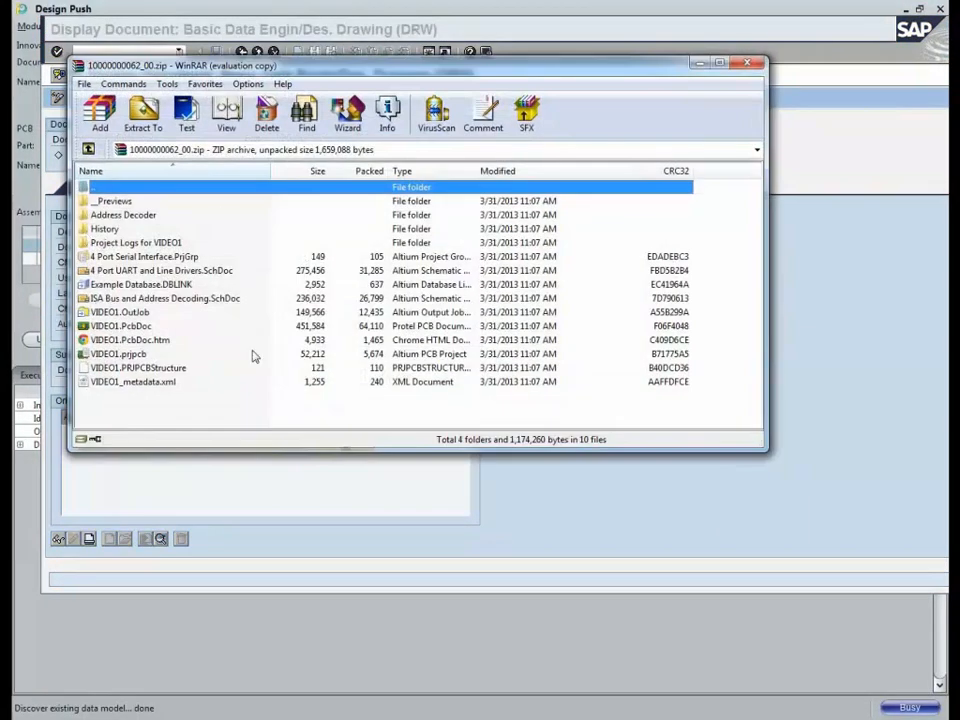
Step: Dismiss the WinRAR licence reminder
left_click(510, 264)
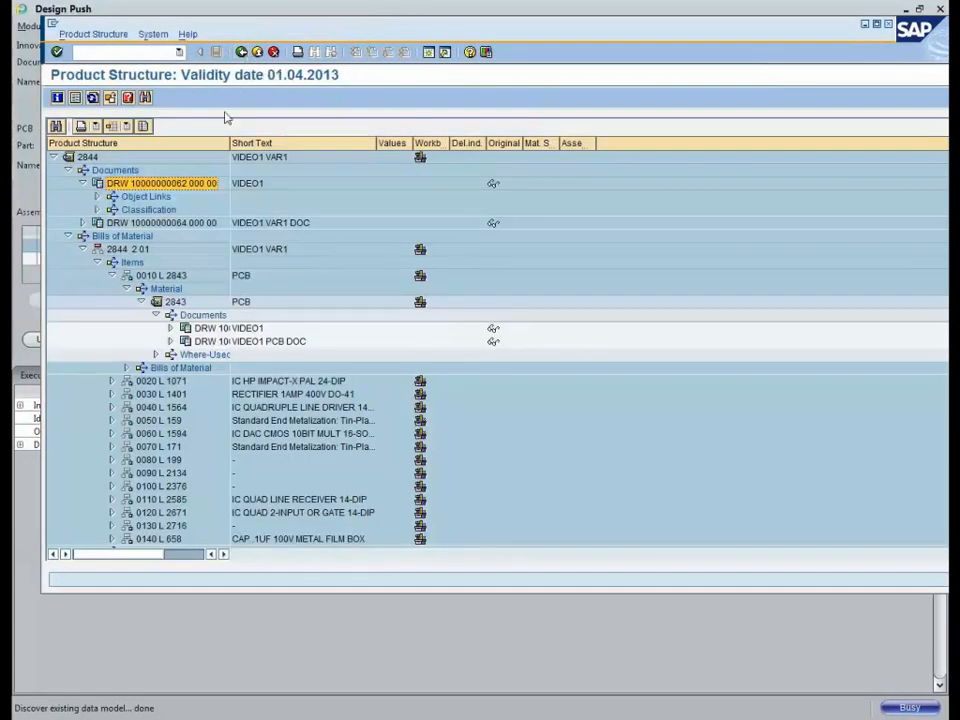
double_click(171, 223)
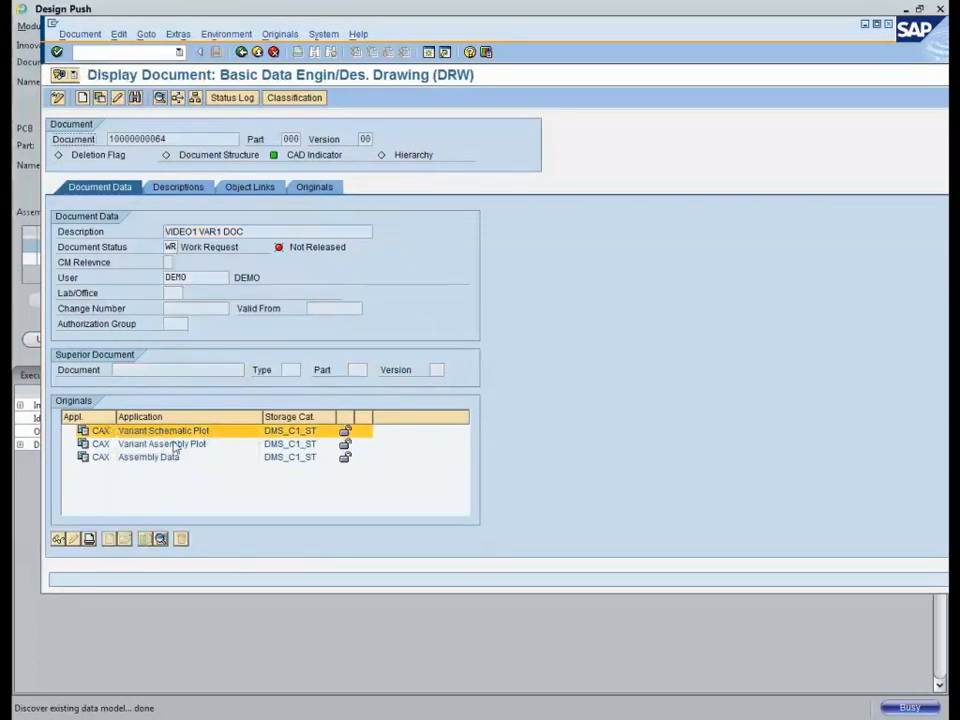
left_click(189, 451)
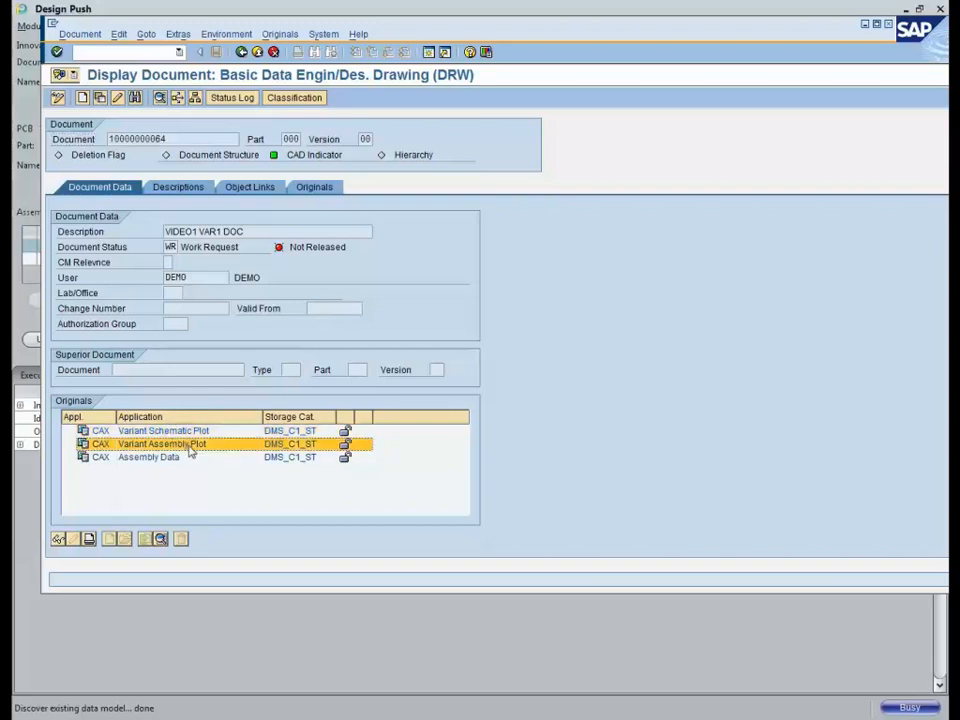
left_click(160, 458)
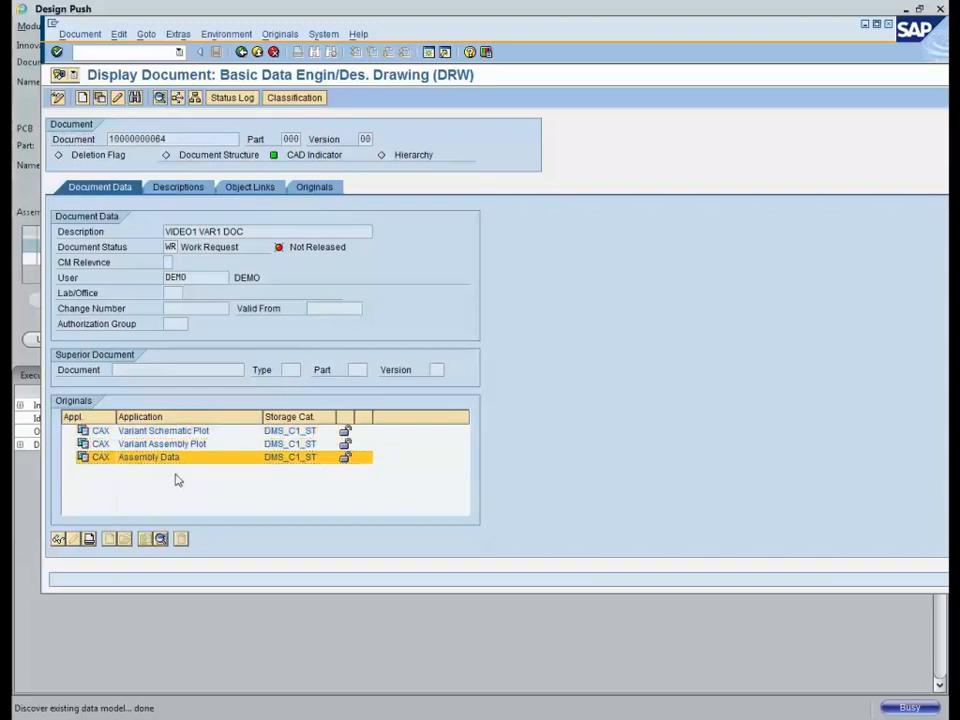
right_click(175, 480)
left_click(172, 469)
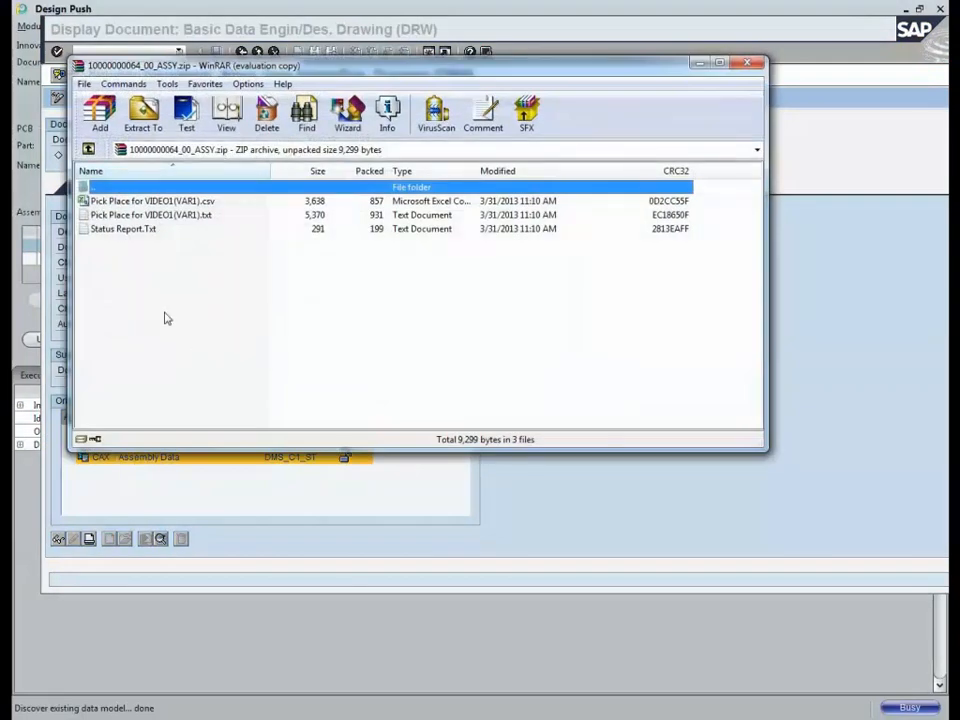
left_click(495, 261)
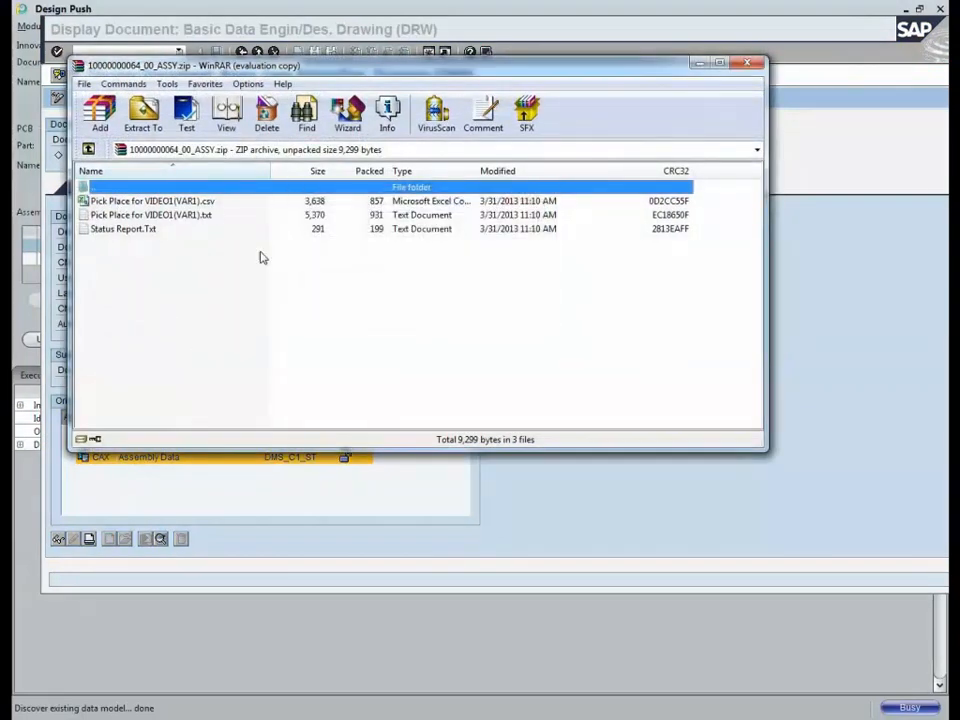
left_click(750, 63)
left_click(186, 443)
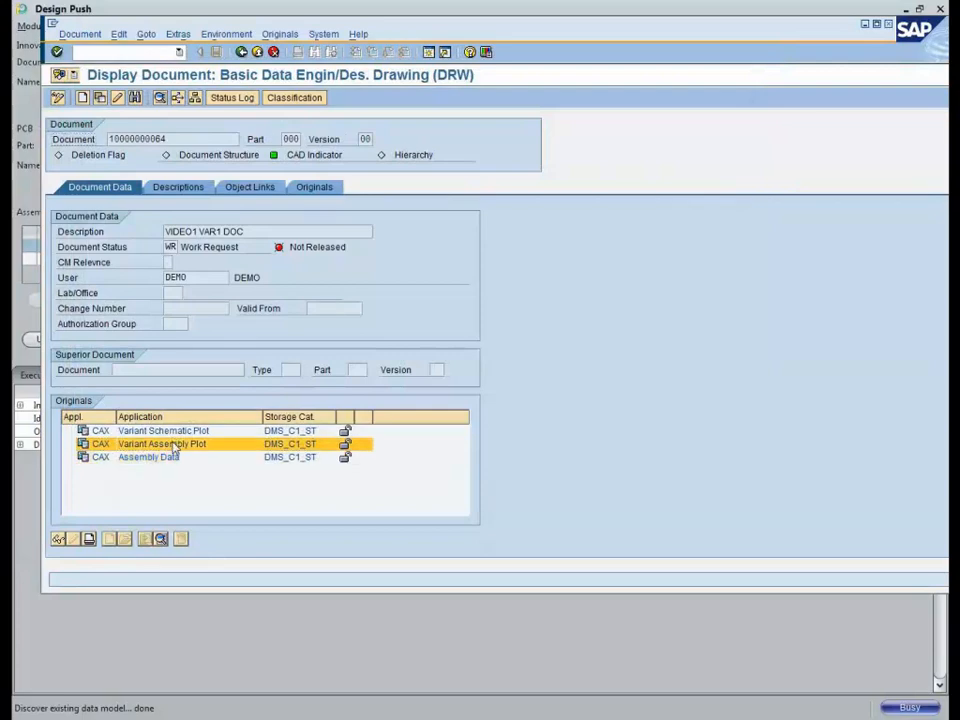
right_click(182, 447)
left_click(186, 452)
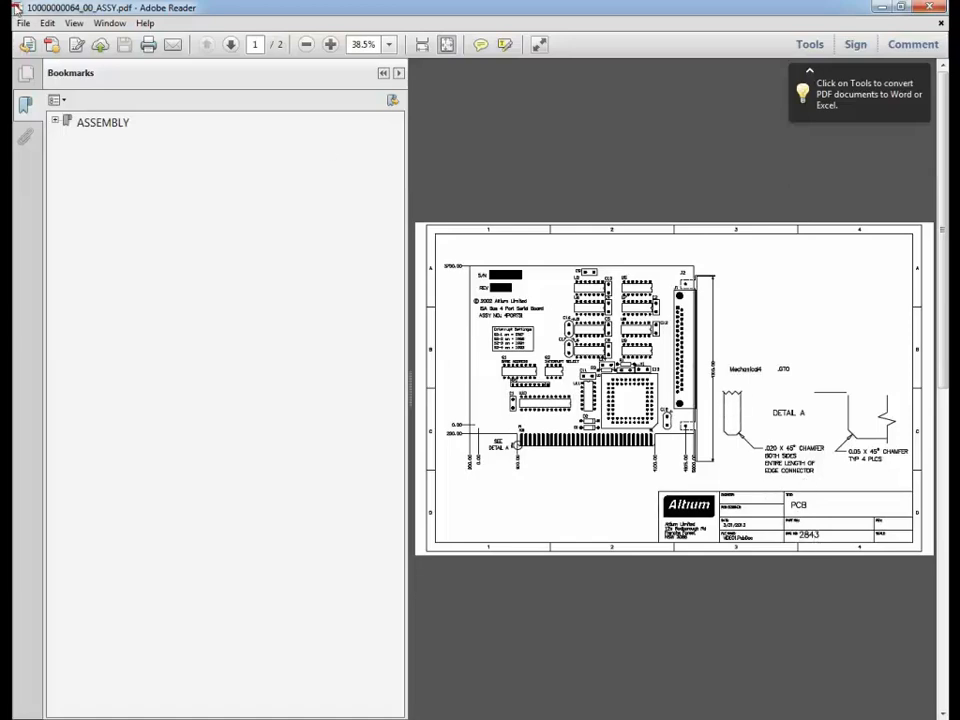
left_click(15, 8)
left_click(40, 80)
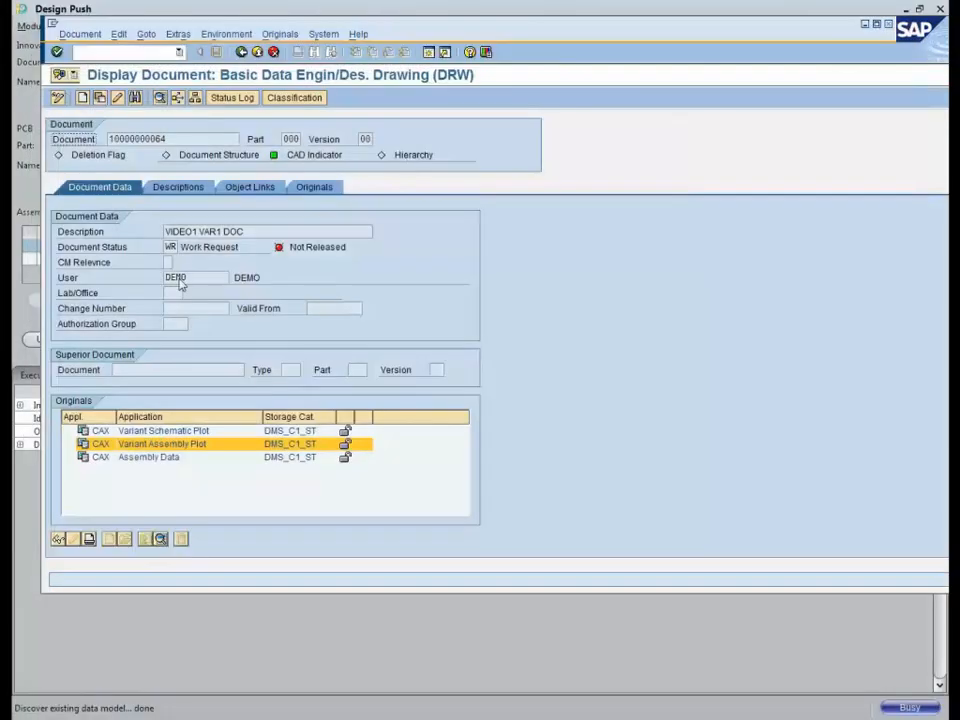
right_click(169, 435)
left_click(198, 443)
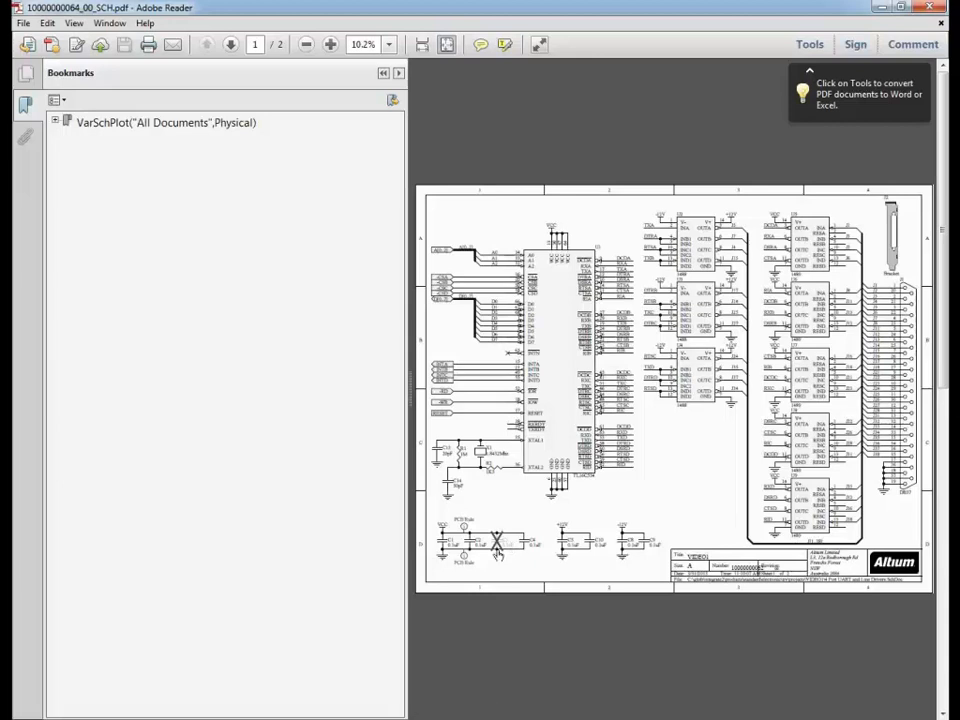
double_click(19, 8)
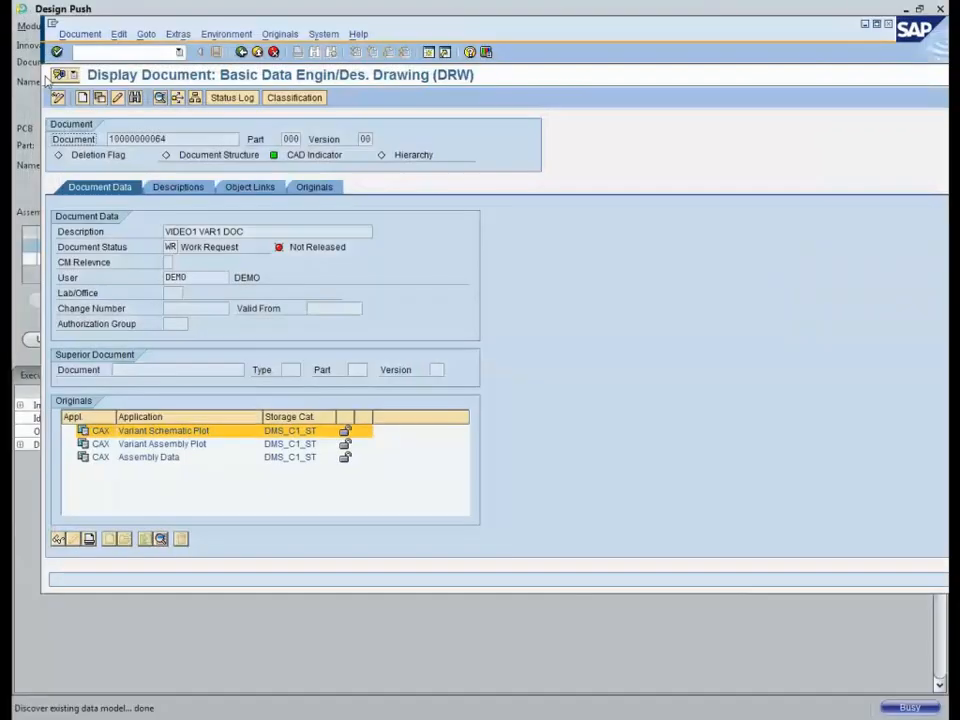
left_click(257, 52)
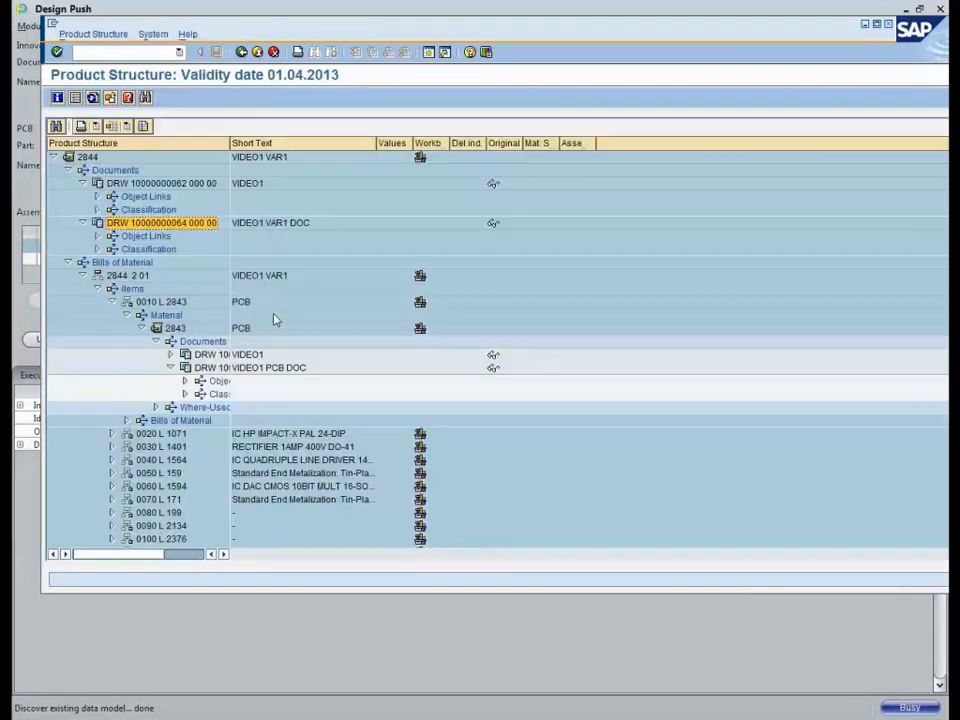
left_click(210, 368)
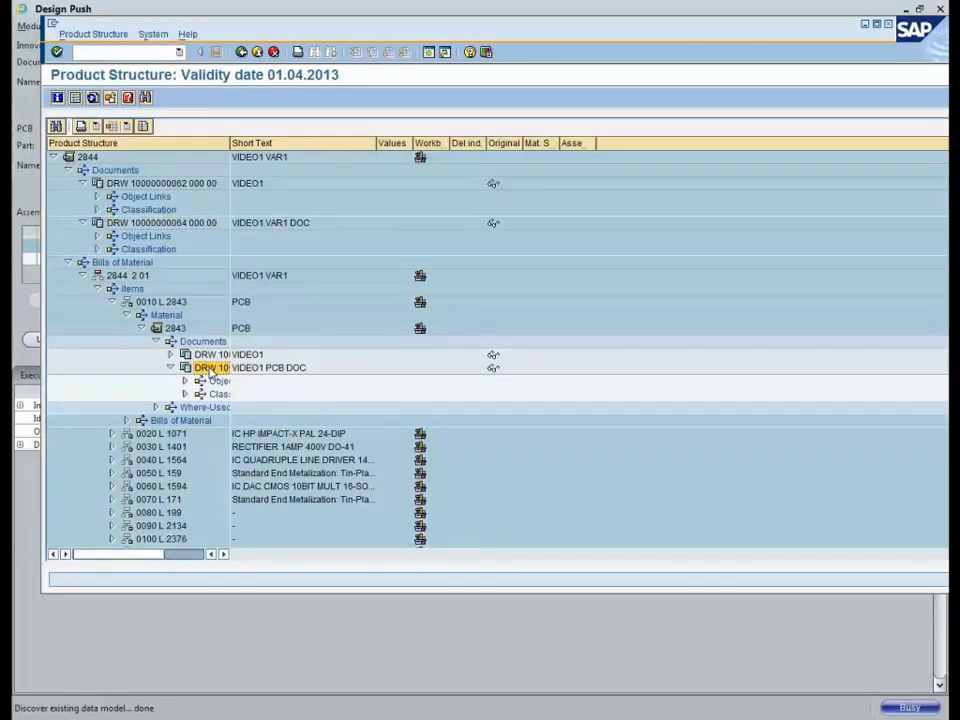
right_click(208, 370)
left_click(236, 395)
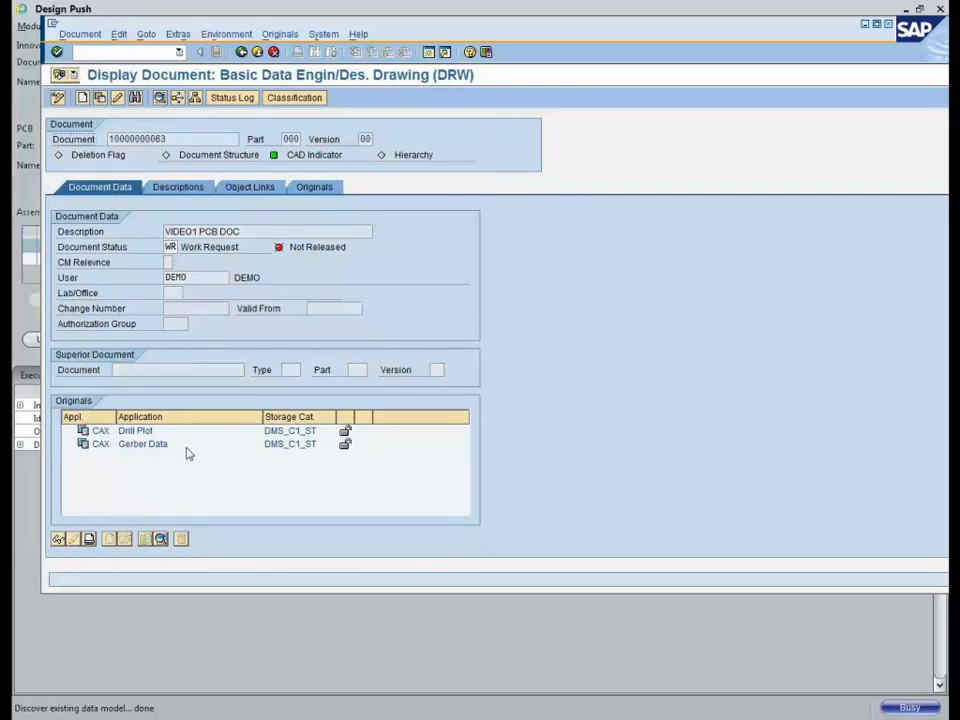
Step: Display the Drill Plot original's Gerber archive, then close it
left_click(130, 431)
right_click(142, 432)
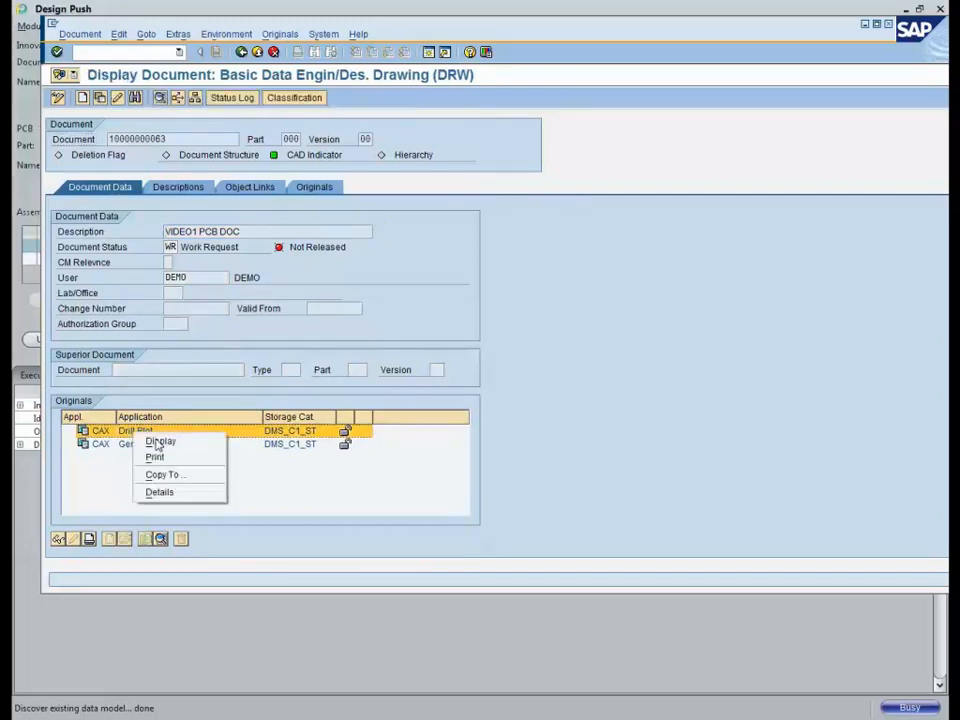
left_click(158, 440)
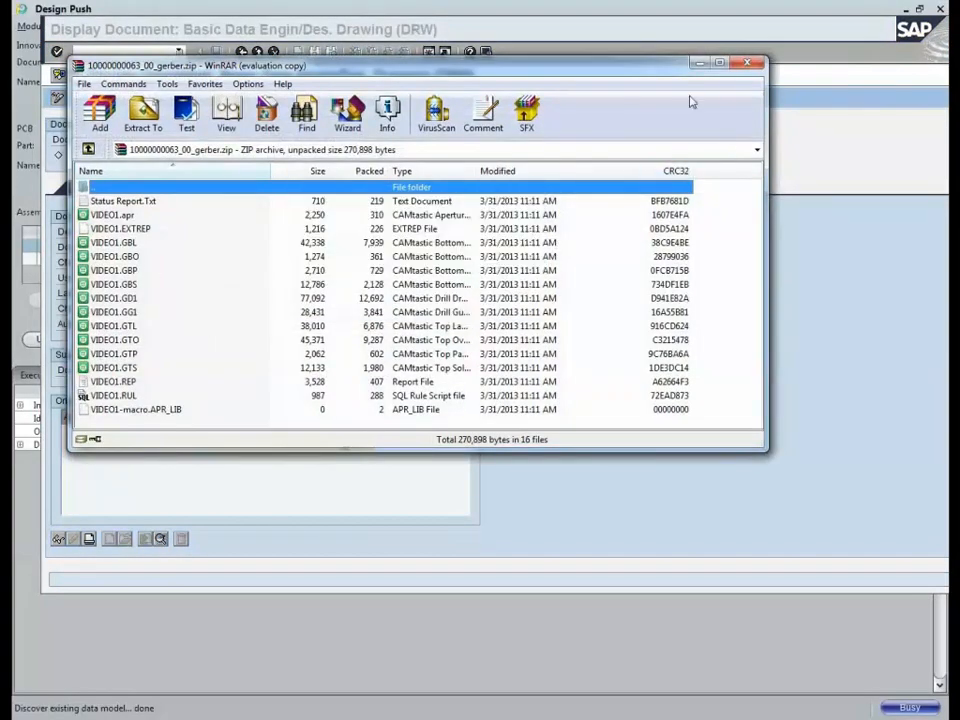
left_click(752, 65)
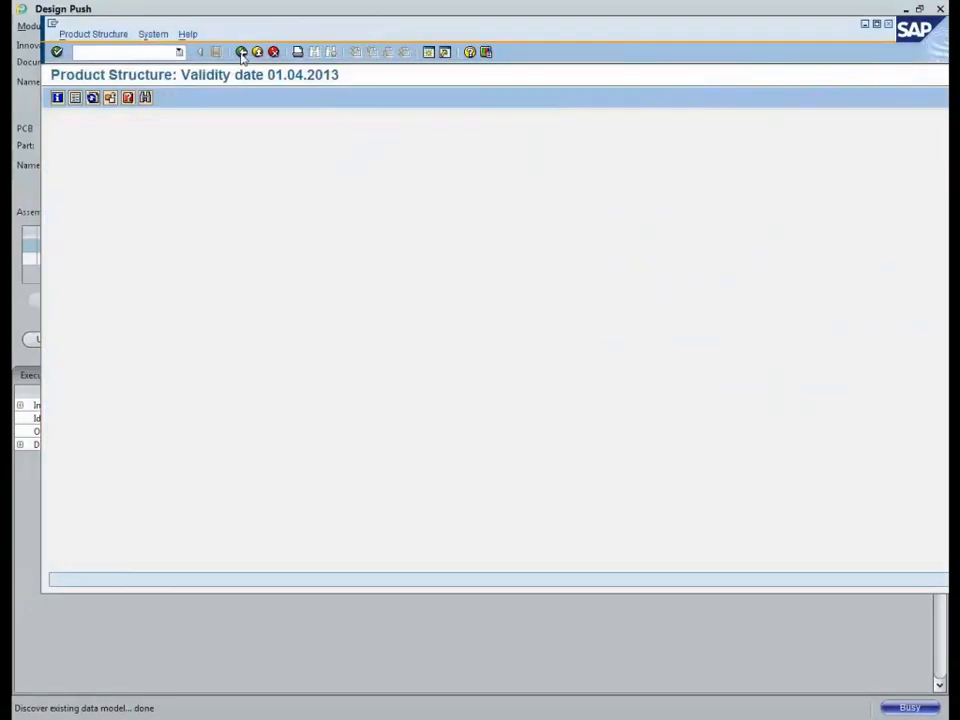
Step: Go back to the Engineering screen and exit the SAP session
left_click(241, 53)
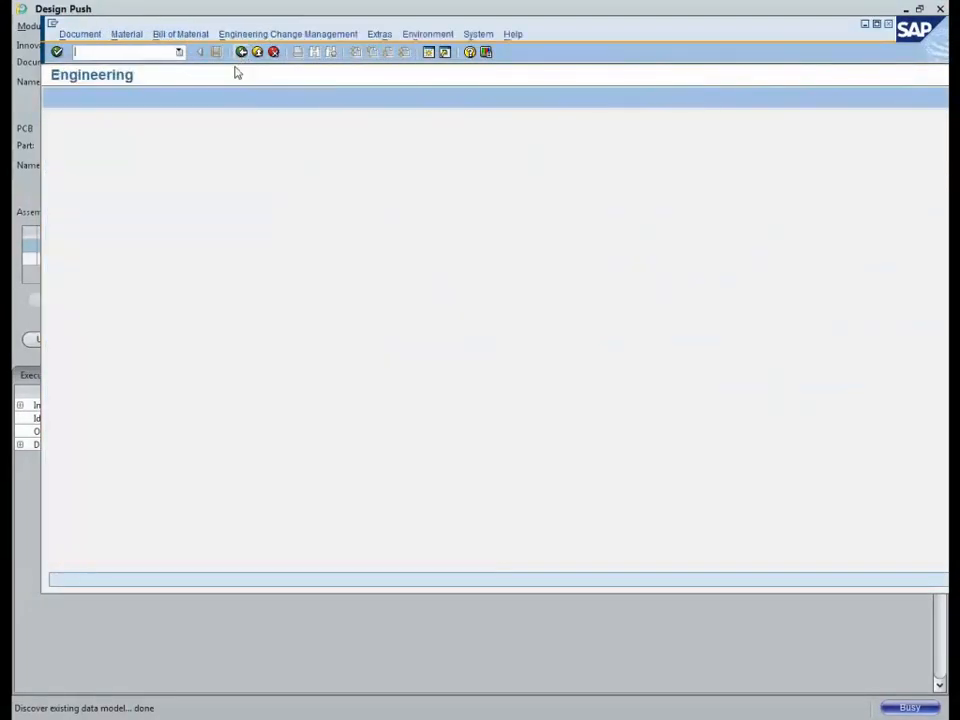
left_click(259, 56)
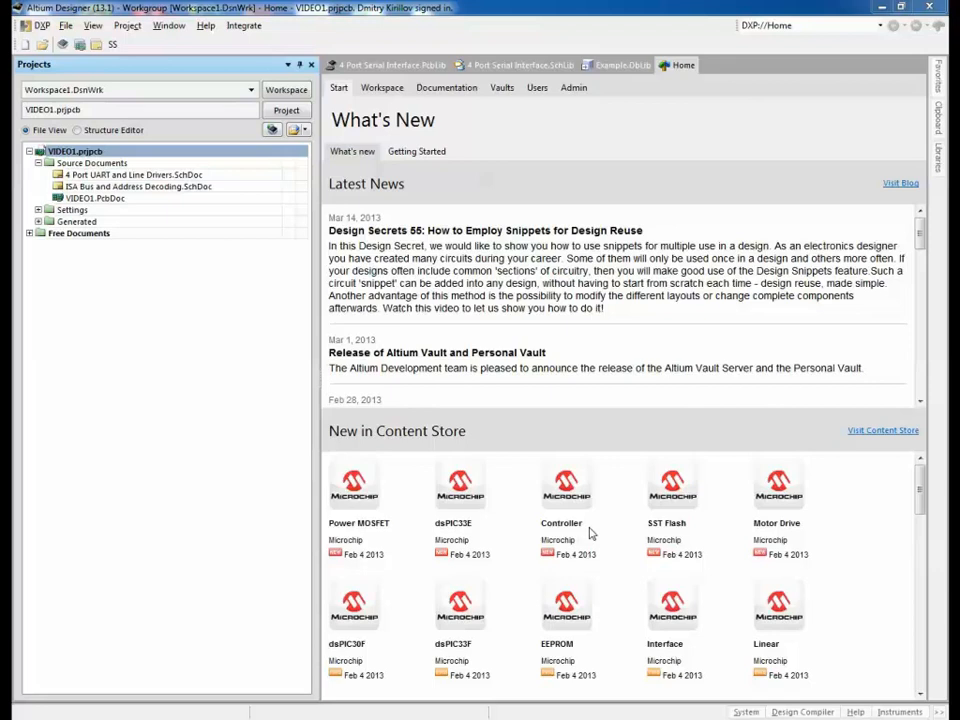
Step: Open Example.DbLib's capacitor table and add a new component record
left_click(29, 234)
double_click(92, 257)
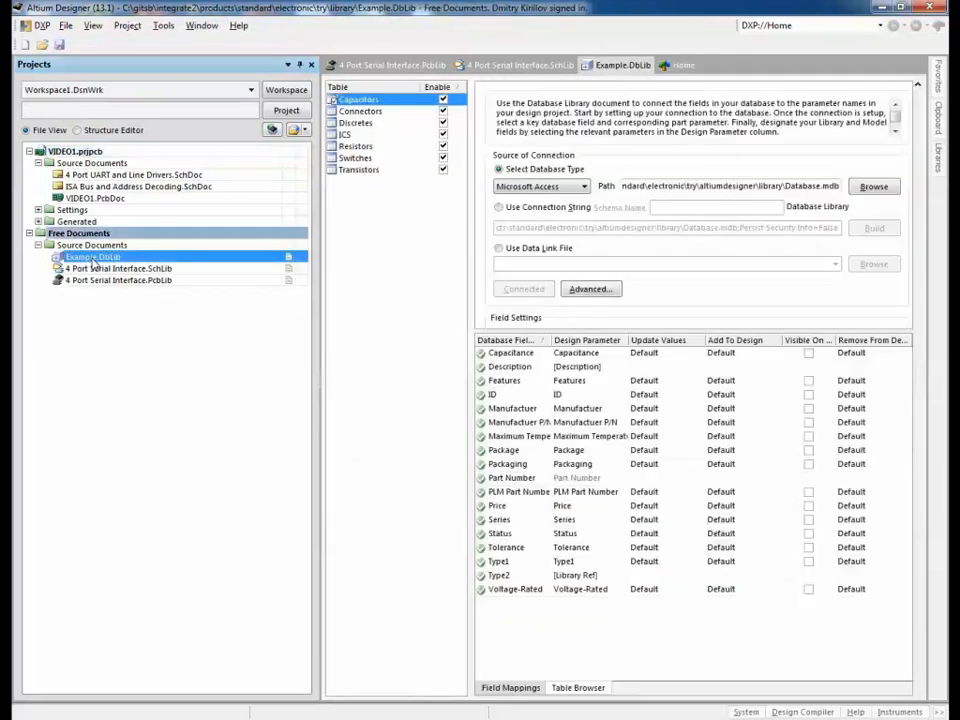
left_click(576, 688)
right_click(528, 428)
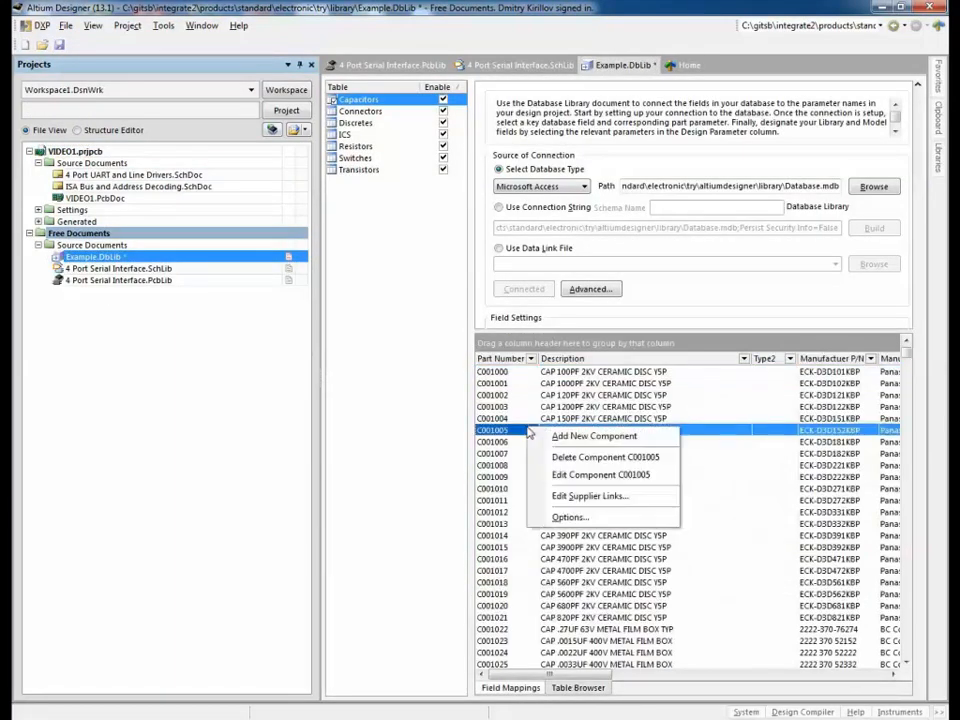
left_click(570, 437)
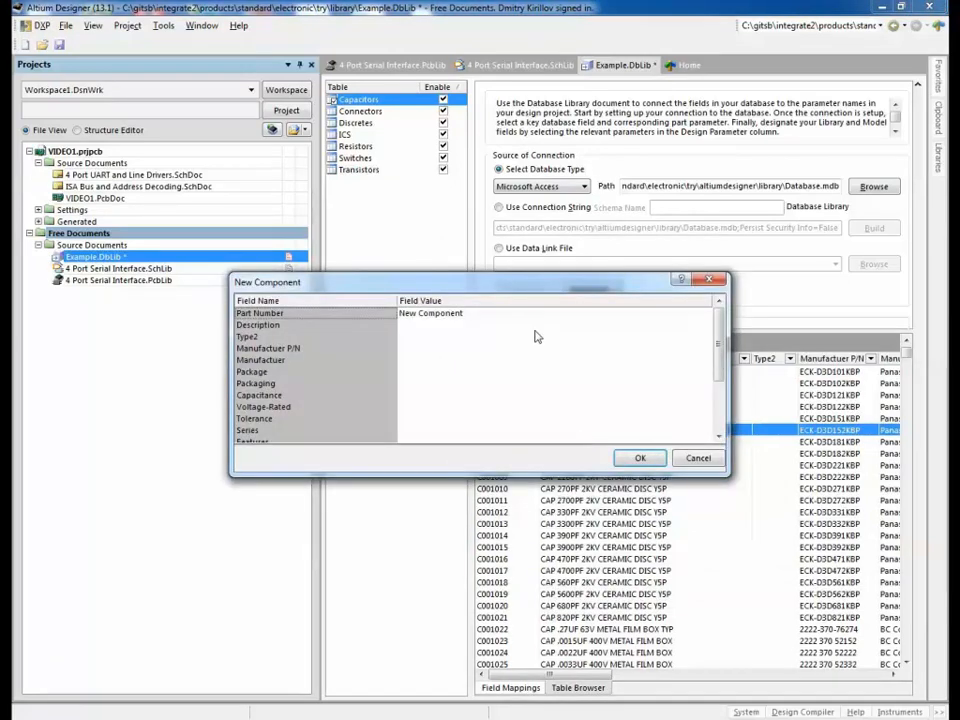
Step: Set part number VIDEO and description 'Example component' on the new record
left_click(499, 314)
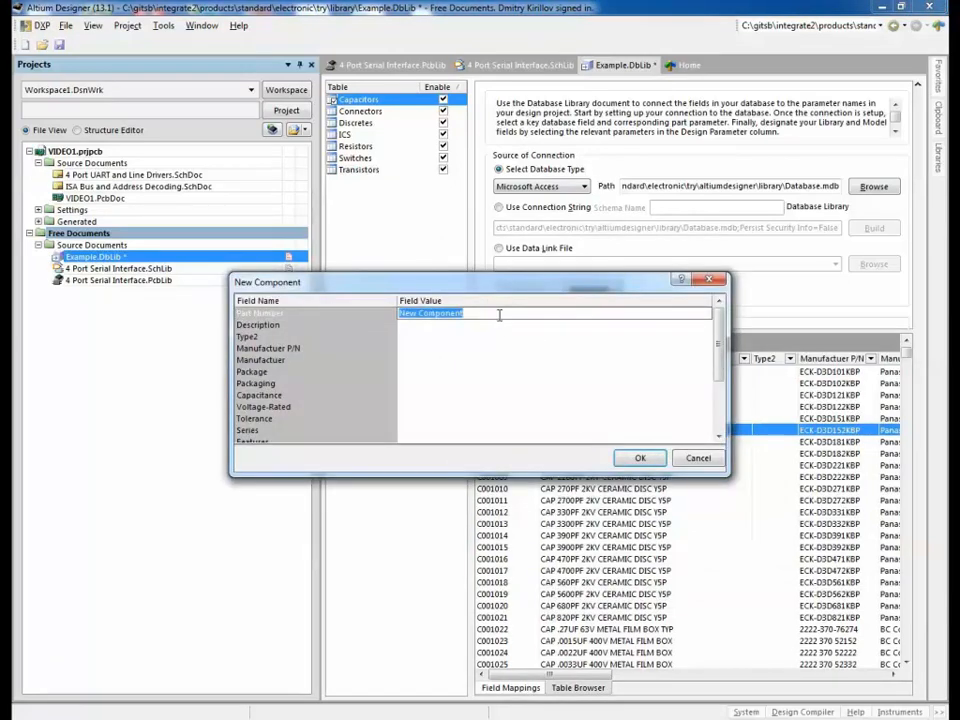
type("VIDEO")
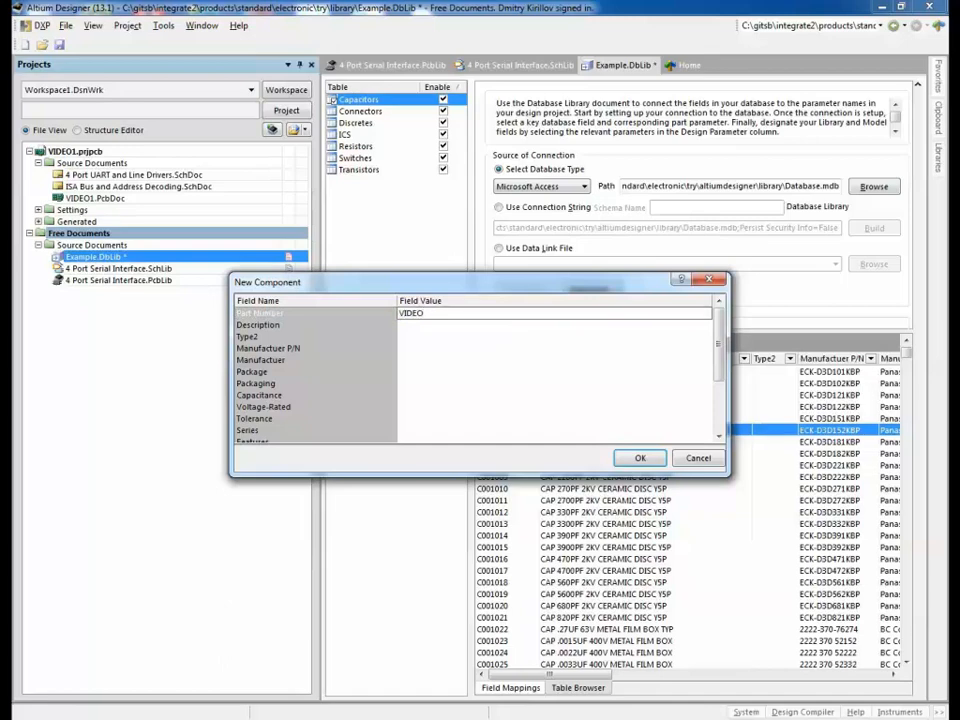
key("Return")
left_click(500, 321)
type("Ex")
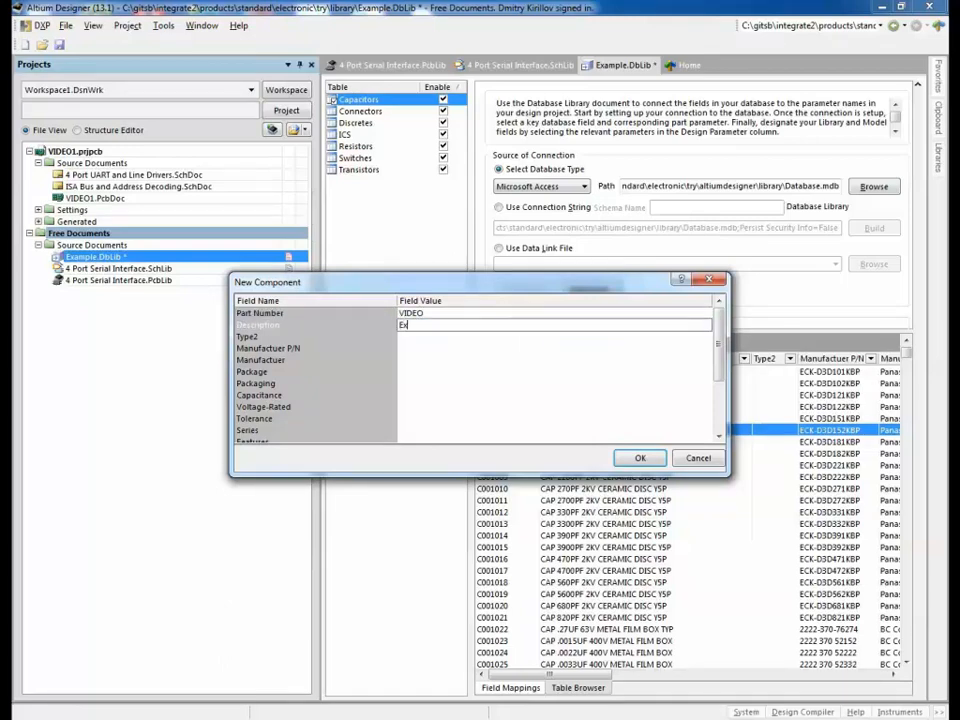
type("ample component")
key("Return")
Step: Enter Type2 CAP 2M, manufacturer P/N EKZ-0133883, manufacturer Example, and save the library
type("CAP 2M")
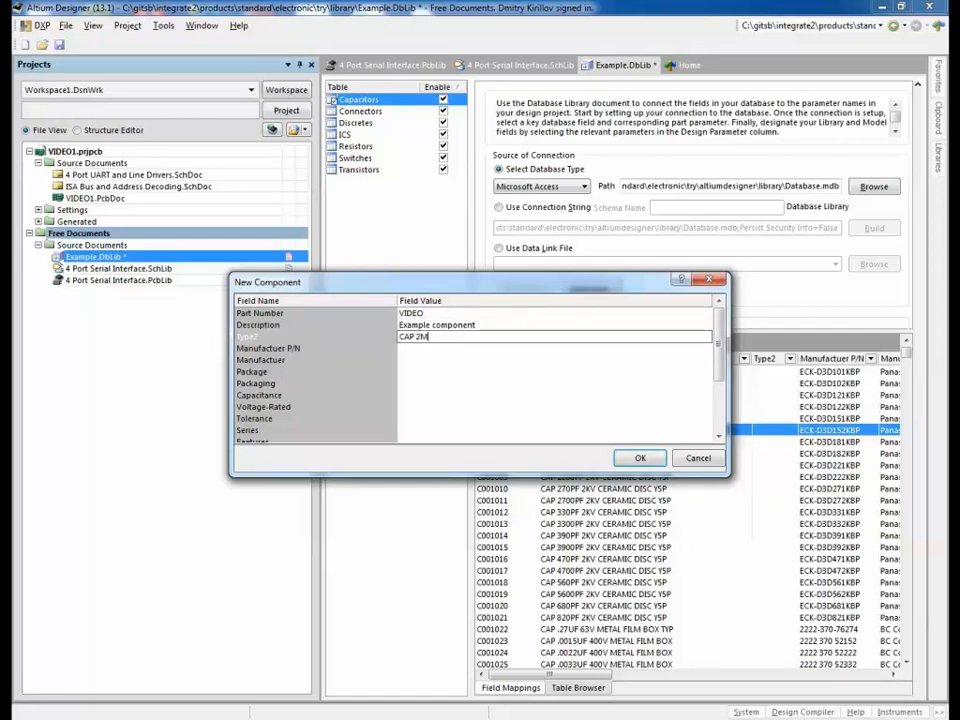
key("Return")
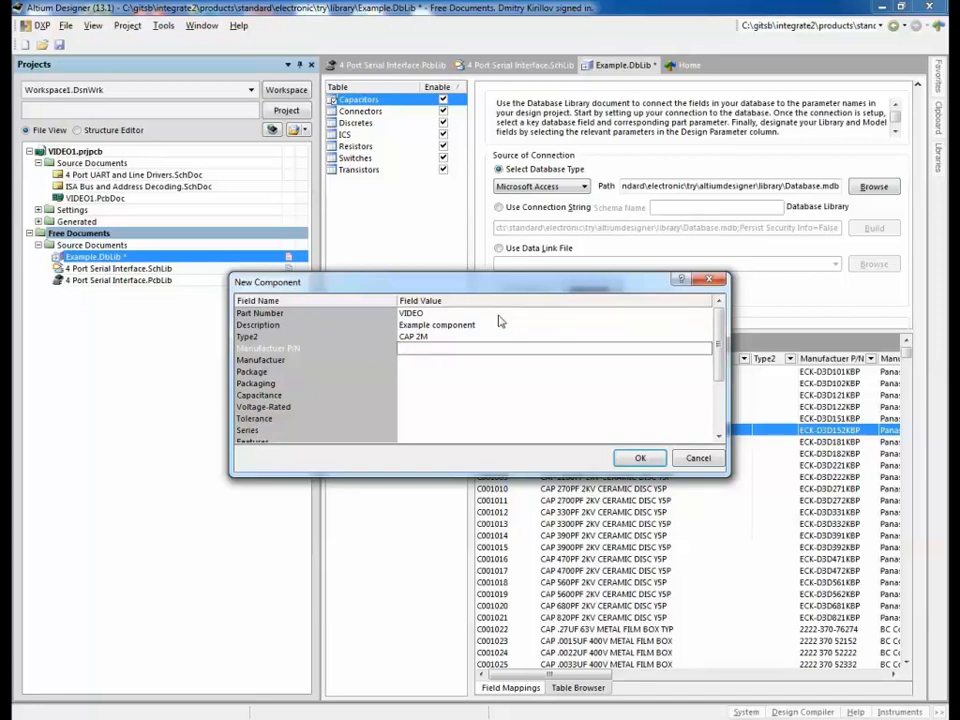
type("EKZ-0133883")
key("Return")
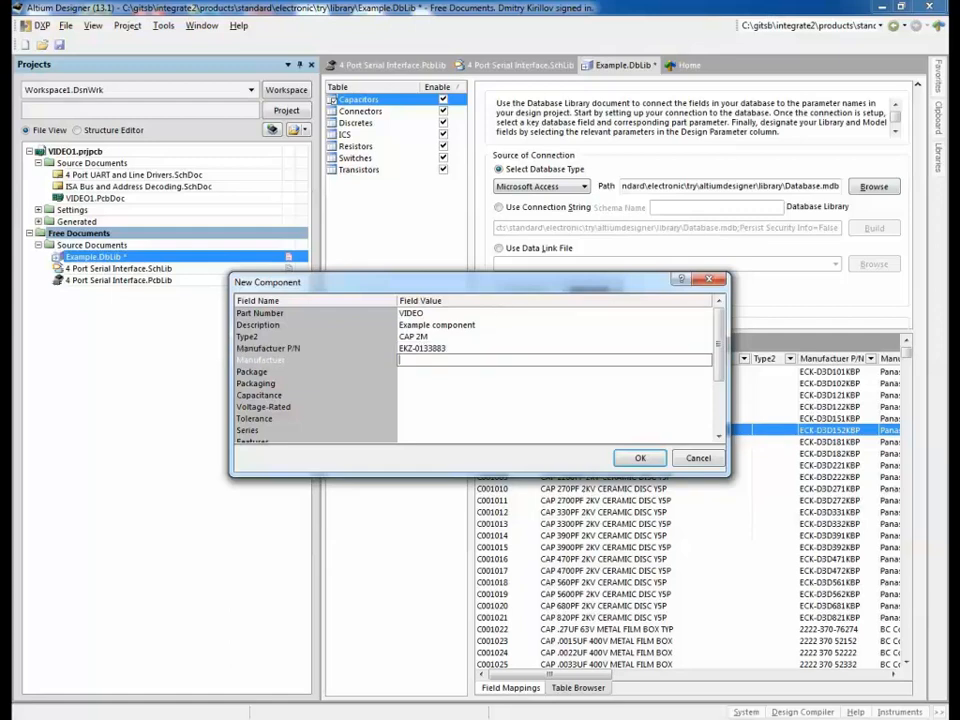
type("Example")
key("Return")
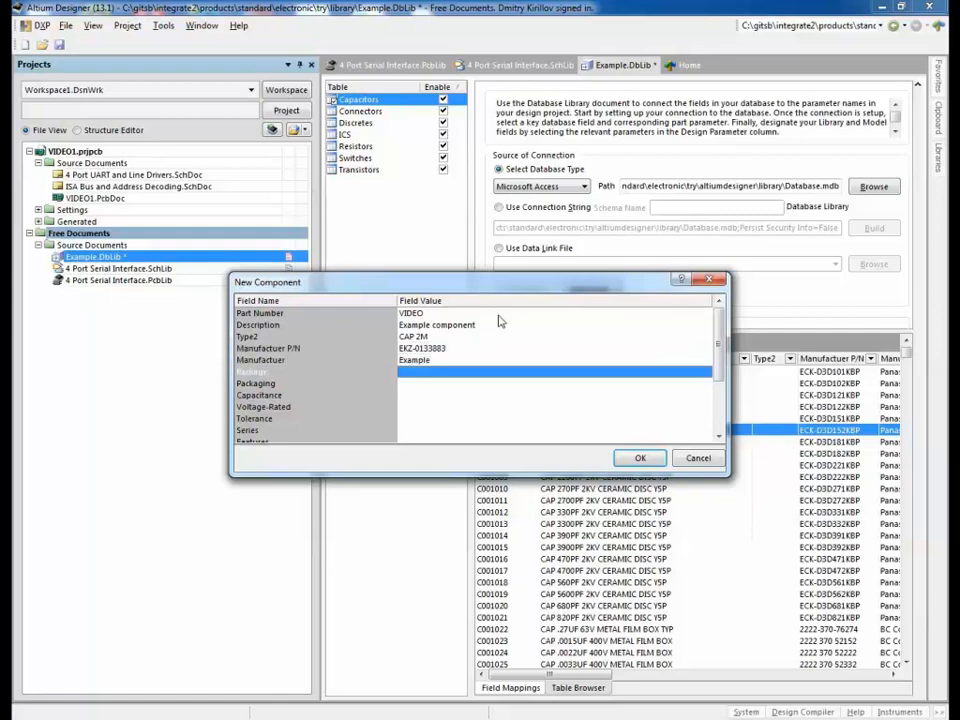
key("Return")
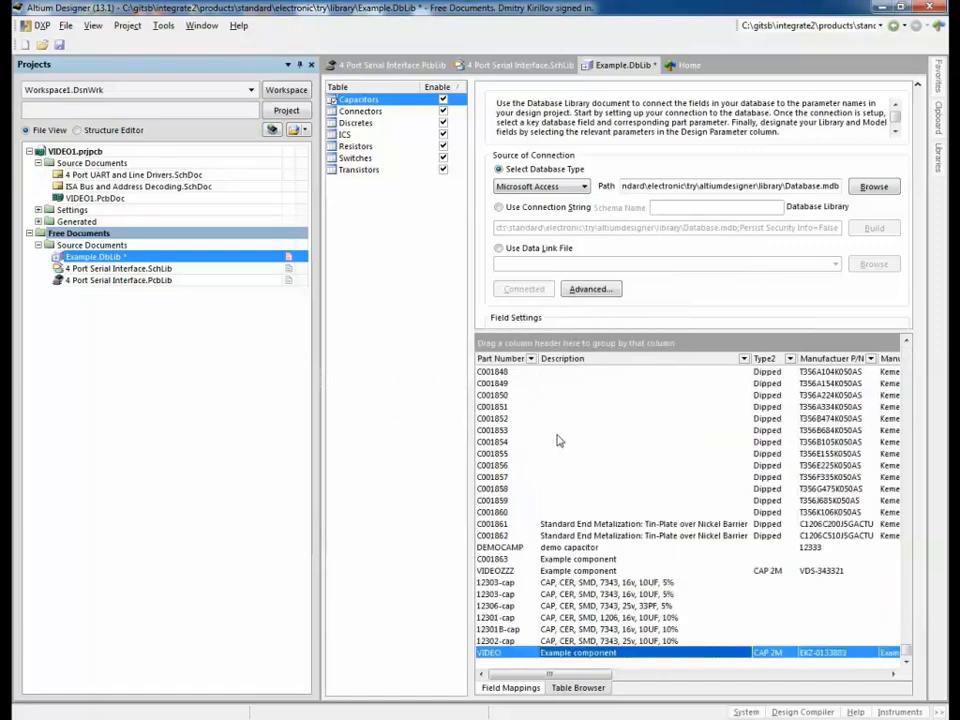
left_click(557, 431)
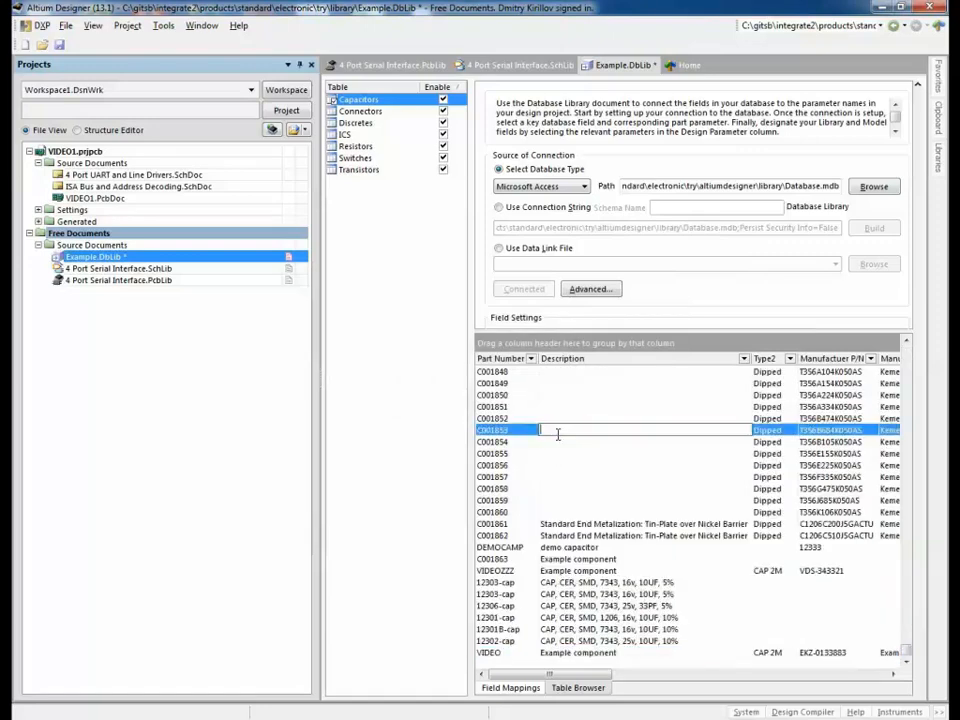
left_click(59, 47)
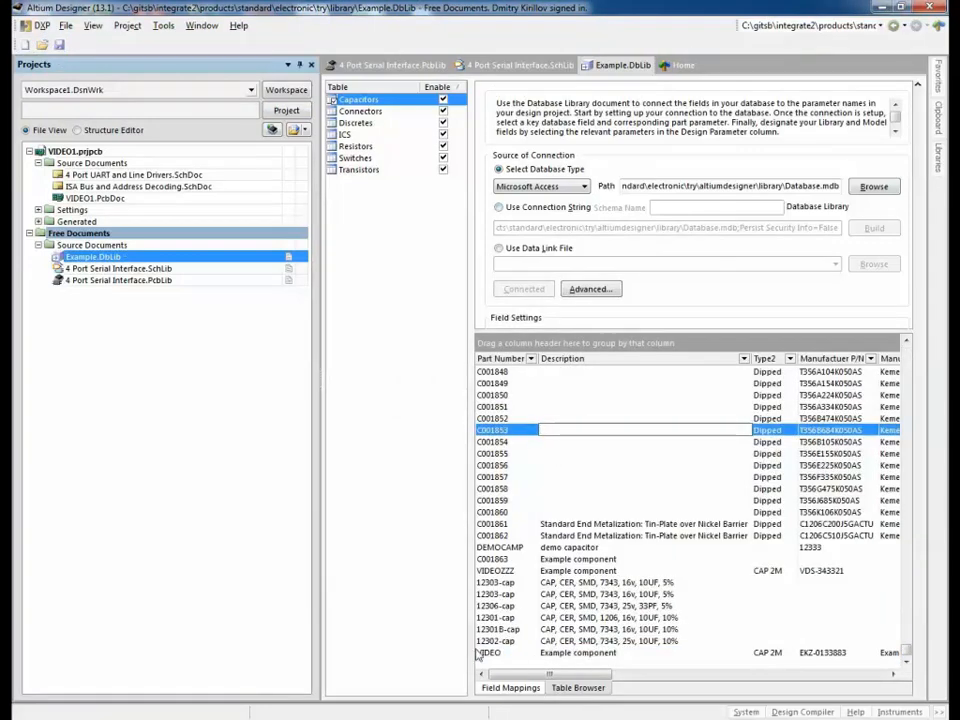
Step: From the Home page, choose Integrate > Synchronize Parts to start the add-items wizard
left_click(678, 66)
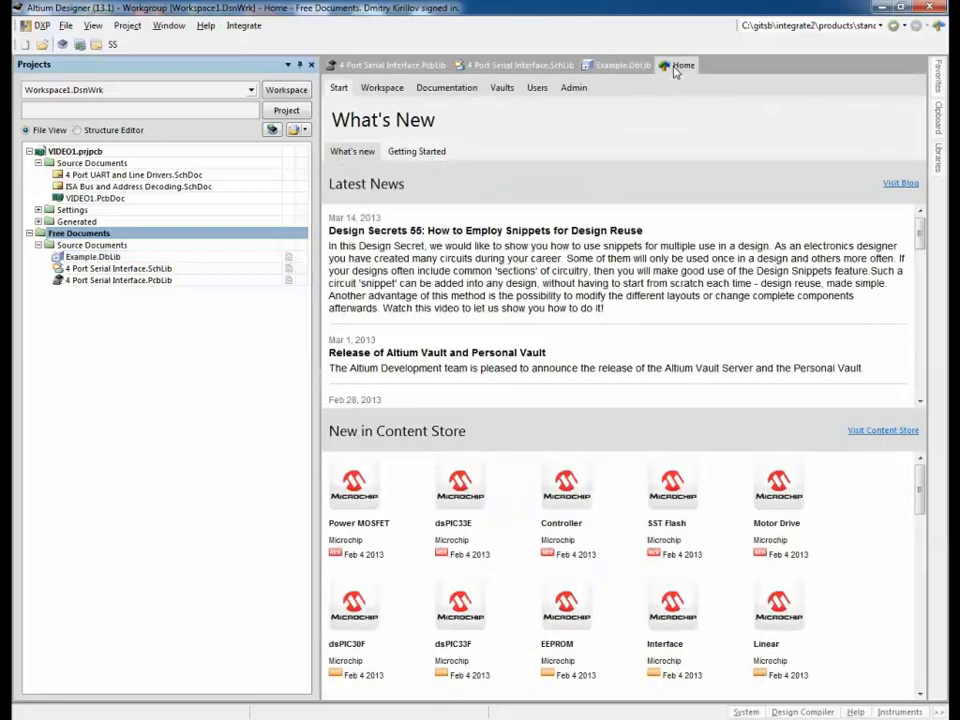
left_click(244, 26)
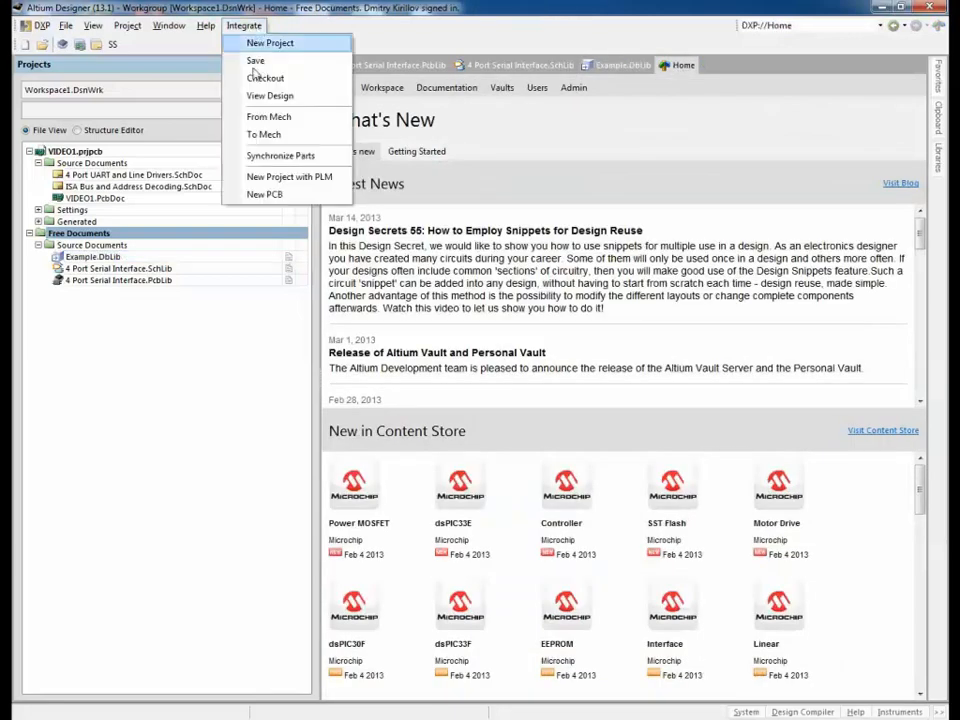
left_click(280, 156)
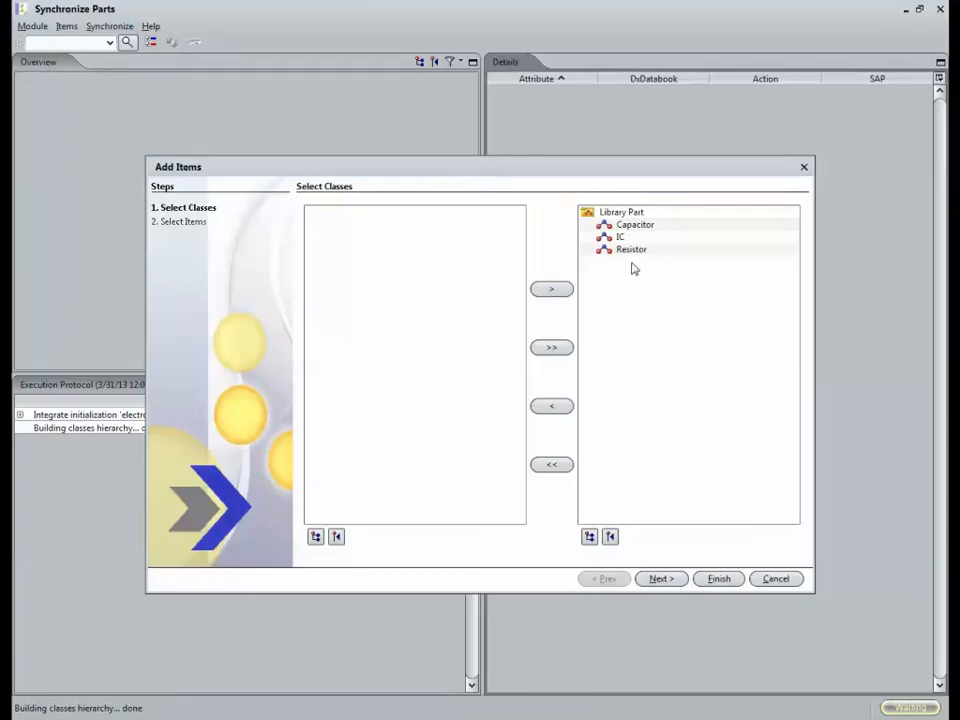
Step: Skip Add Items, search for 'VIDEO' and synchronize the VIDEO capacitor with SAP
left_click(775, 579)
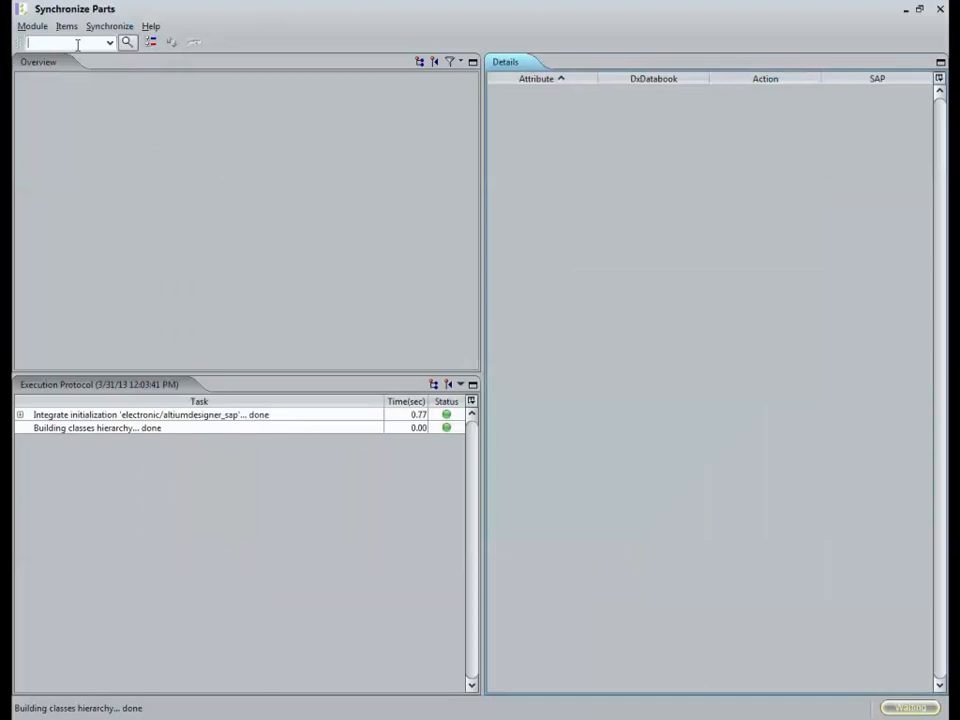
type("VIDEO")
key("Return")
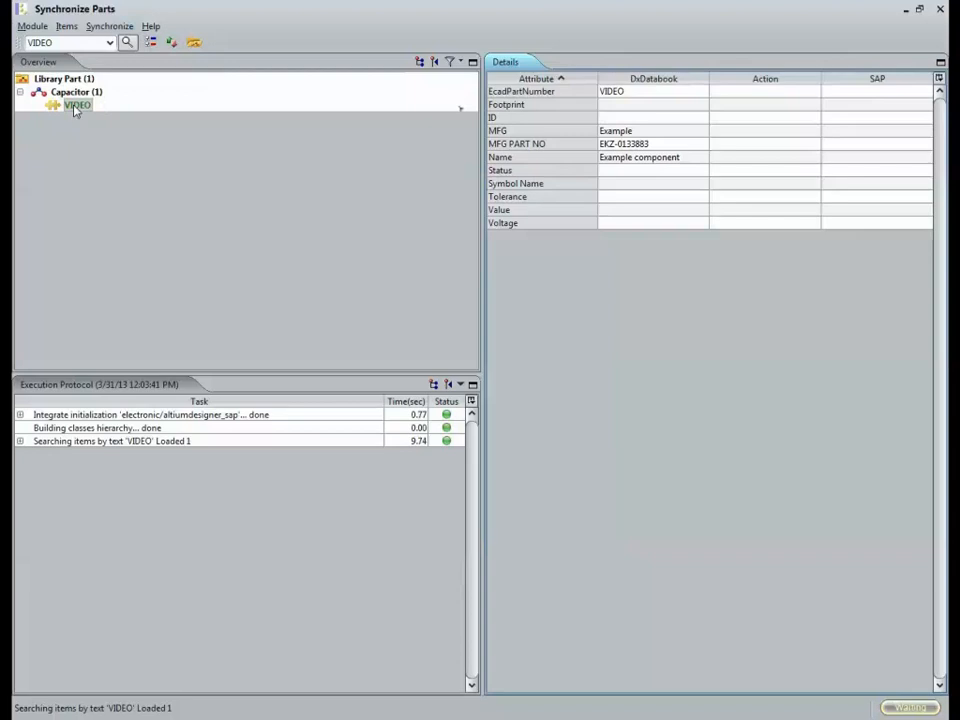
right_click(75, 110)
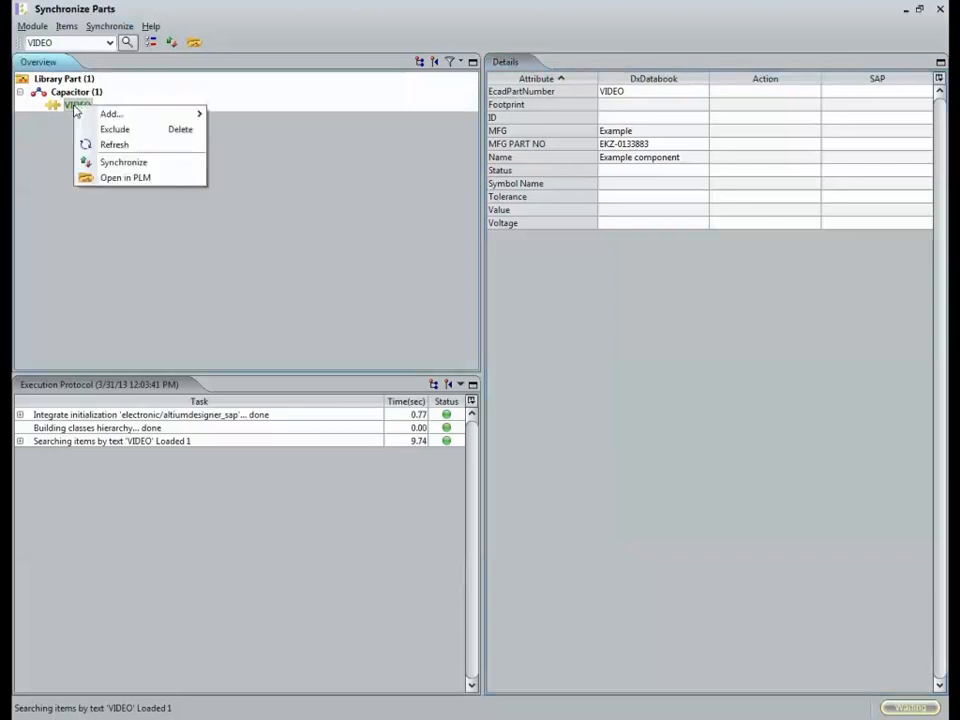
left_click(111, 163)
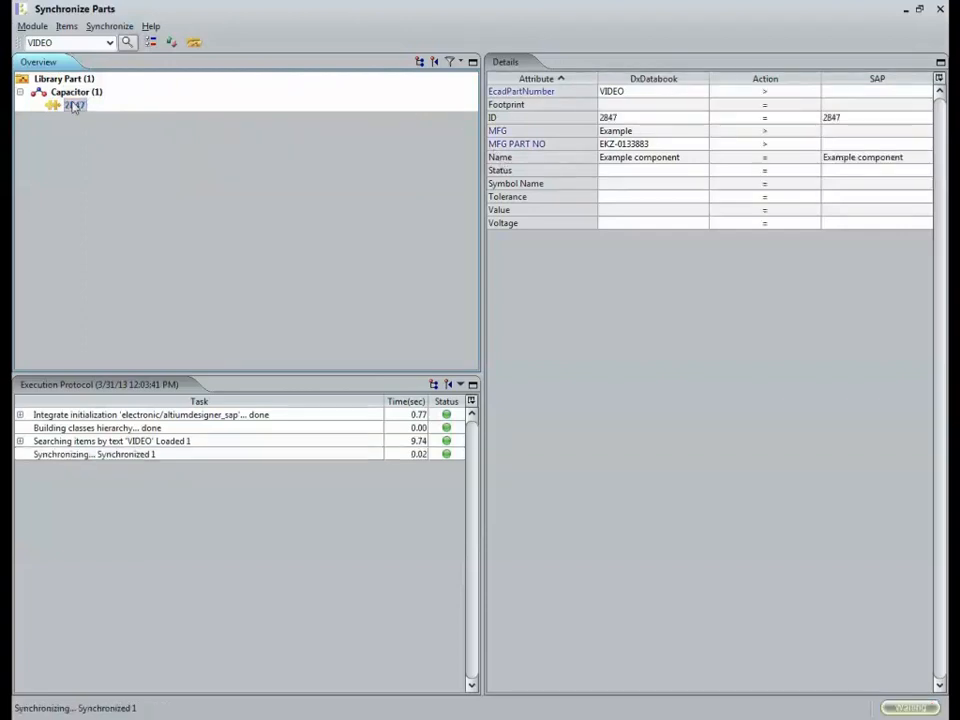
Step: Open the synchronized part 2847 in PLM
left_click(507, 119)
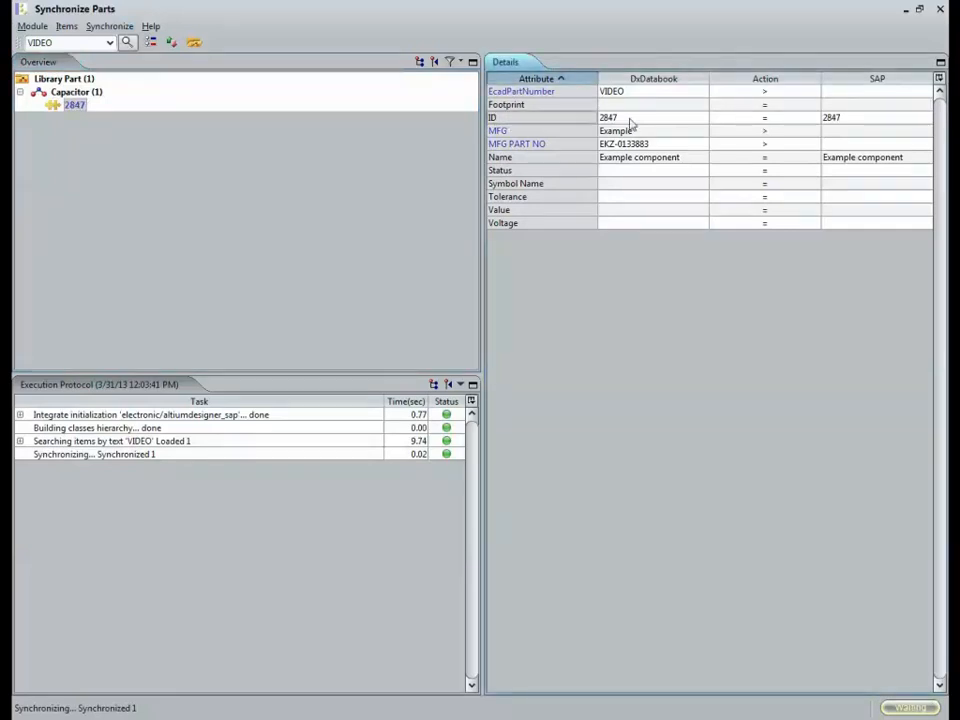
right_click(72, 106)
left_click(120, 178)
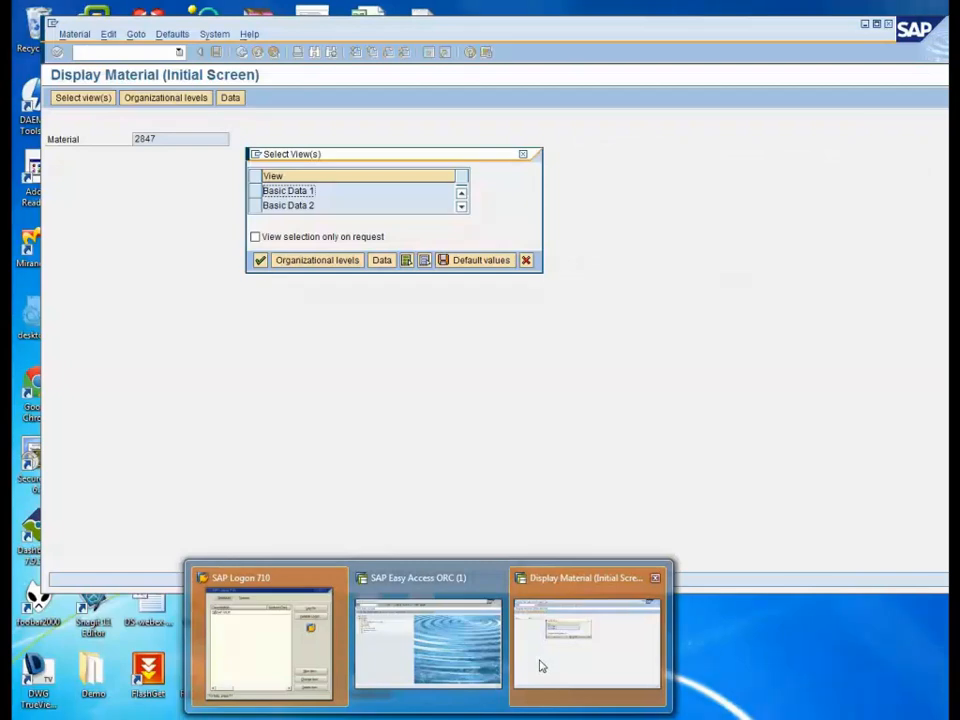
left_click(540, 666)
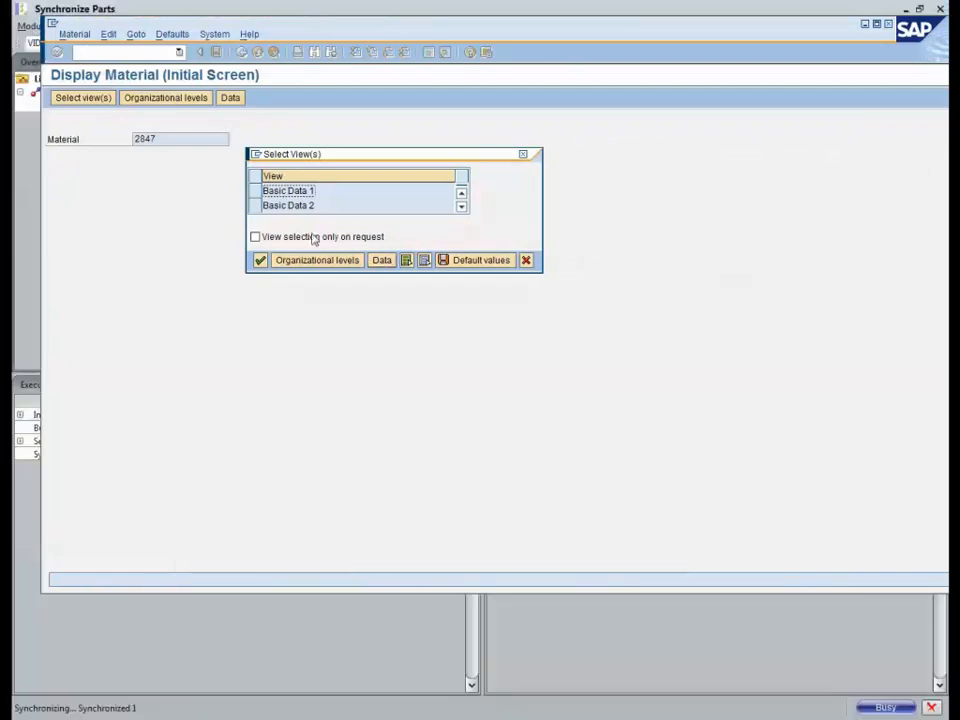
left_click(265, 190)
key("Return")
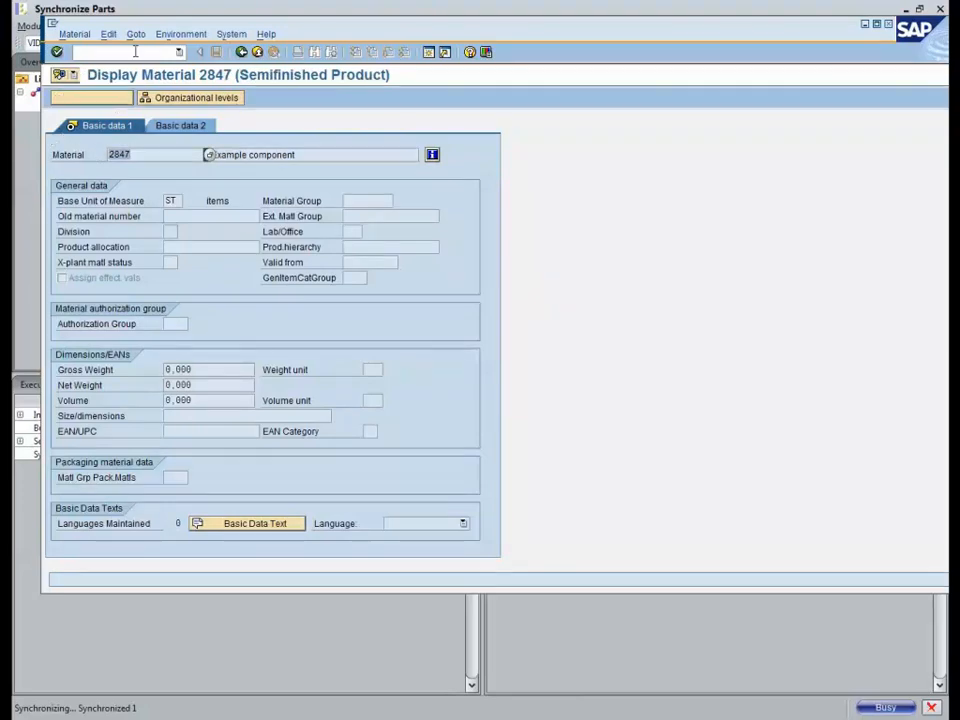
left_click_drag(148, 31, 167, 176)
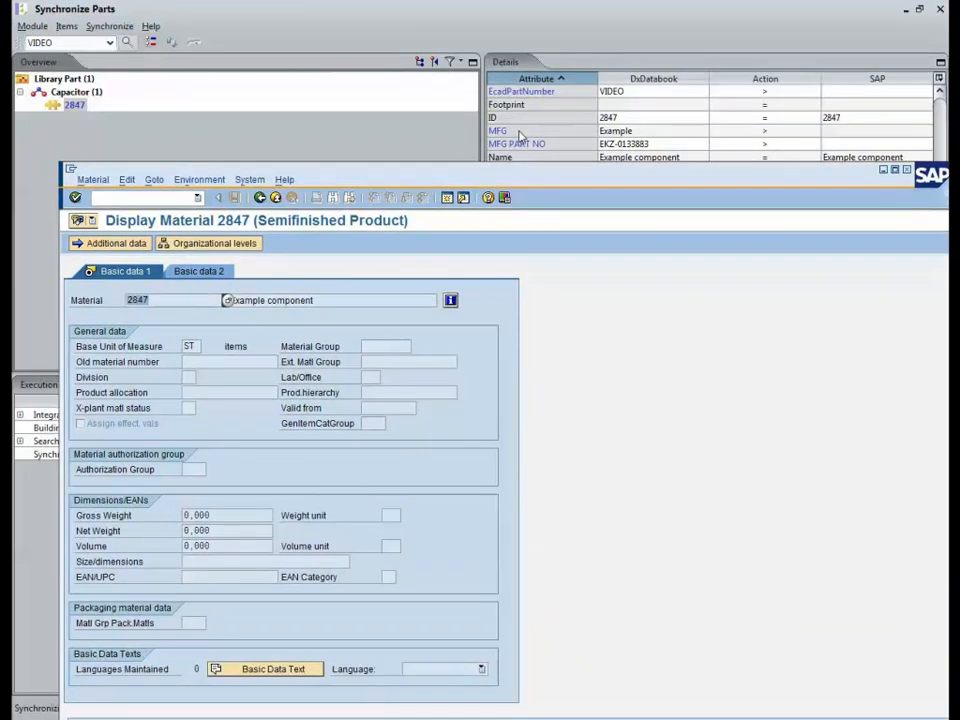
left_click_drag(500, 175, 495, 268)
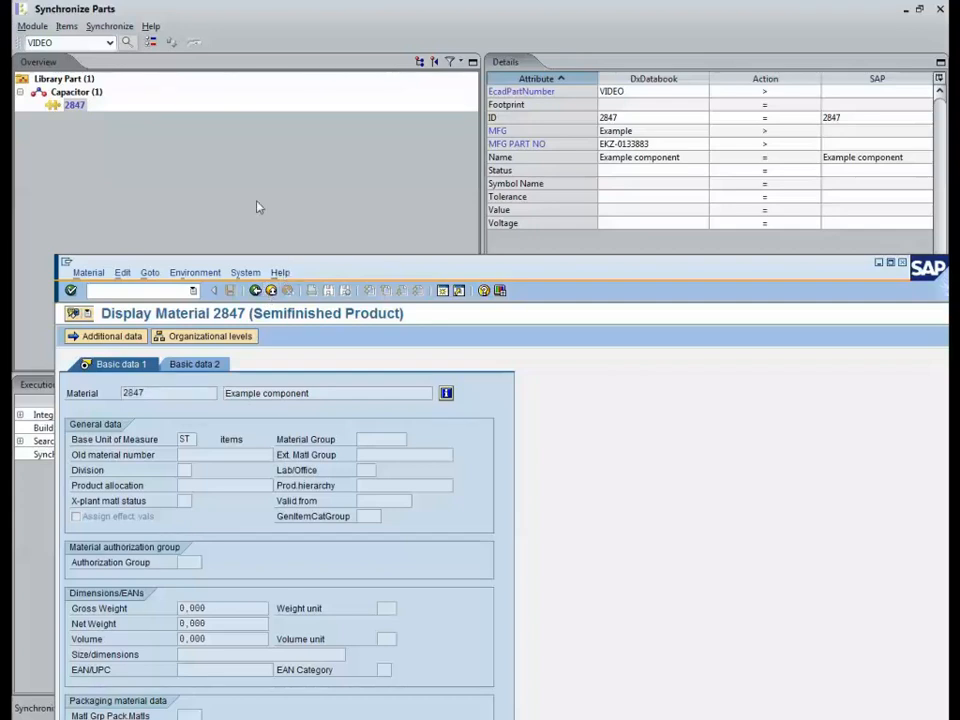
left_click(72, 105)
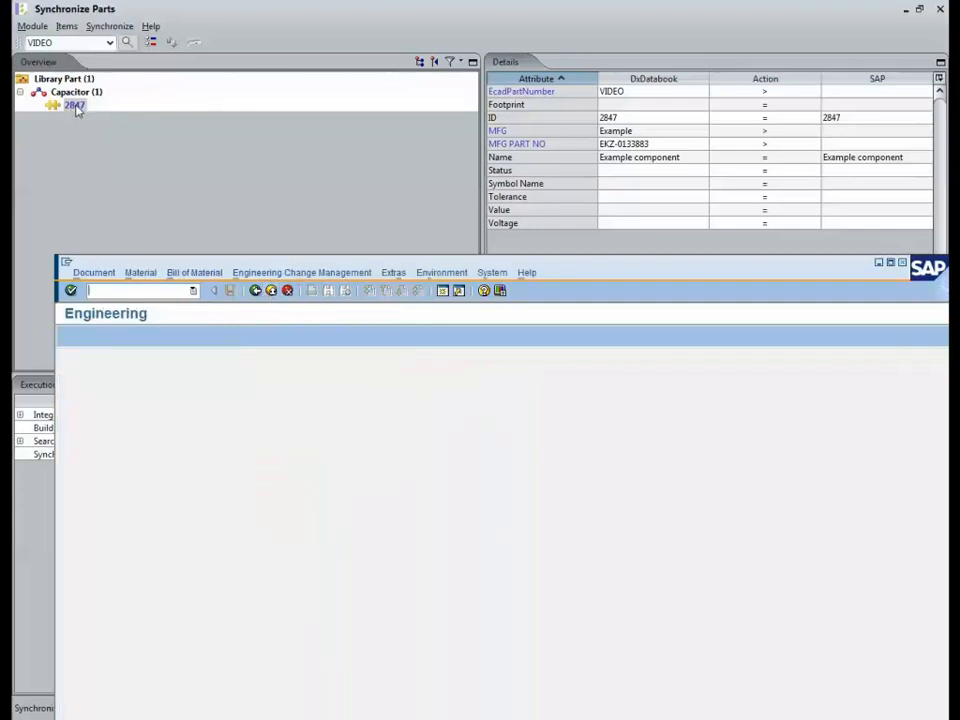
left_click(200, 107)
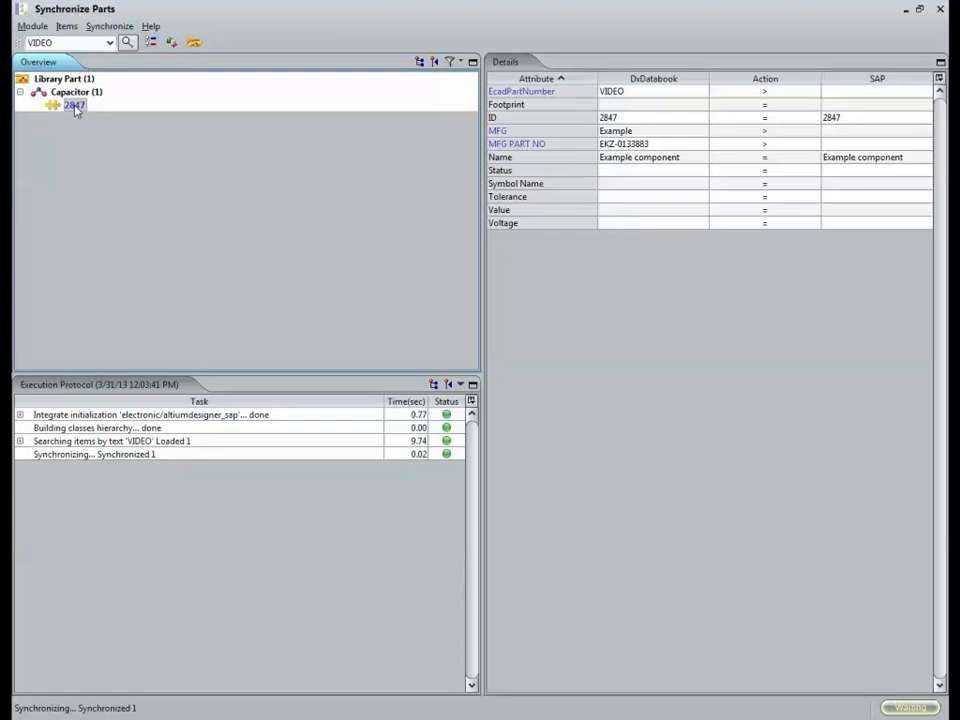
Step: Exit Synchronize Parts and reopen the 4 Port UART and Line Drivers schematic
left_click(34, 27)
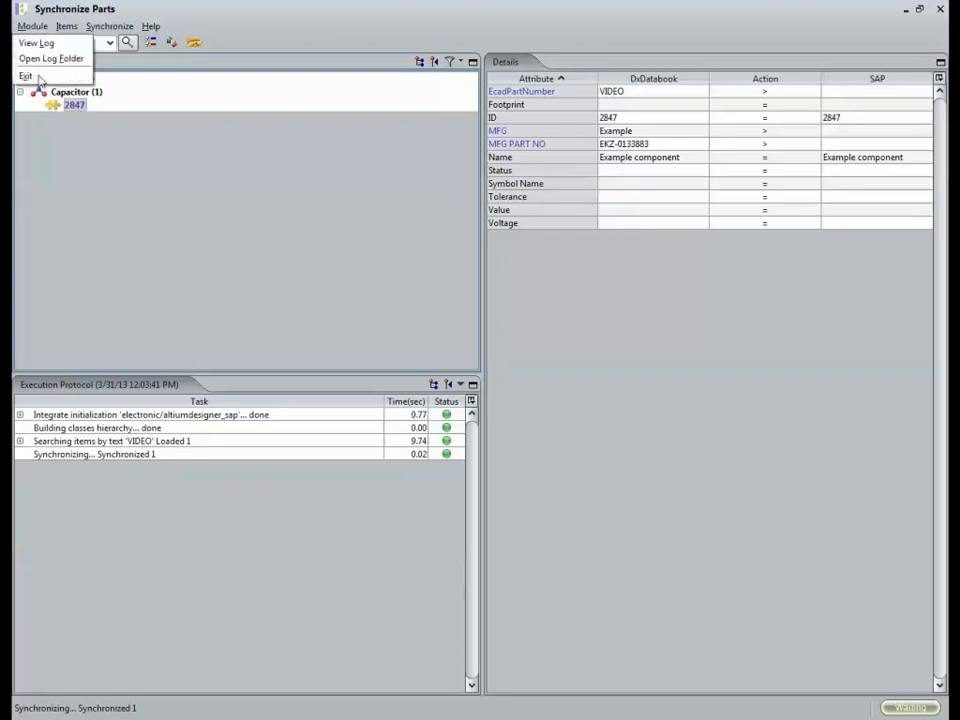
left_click(43, 77)
left_click(451, 385)
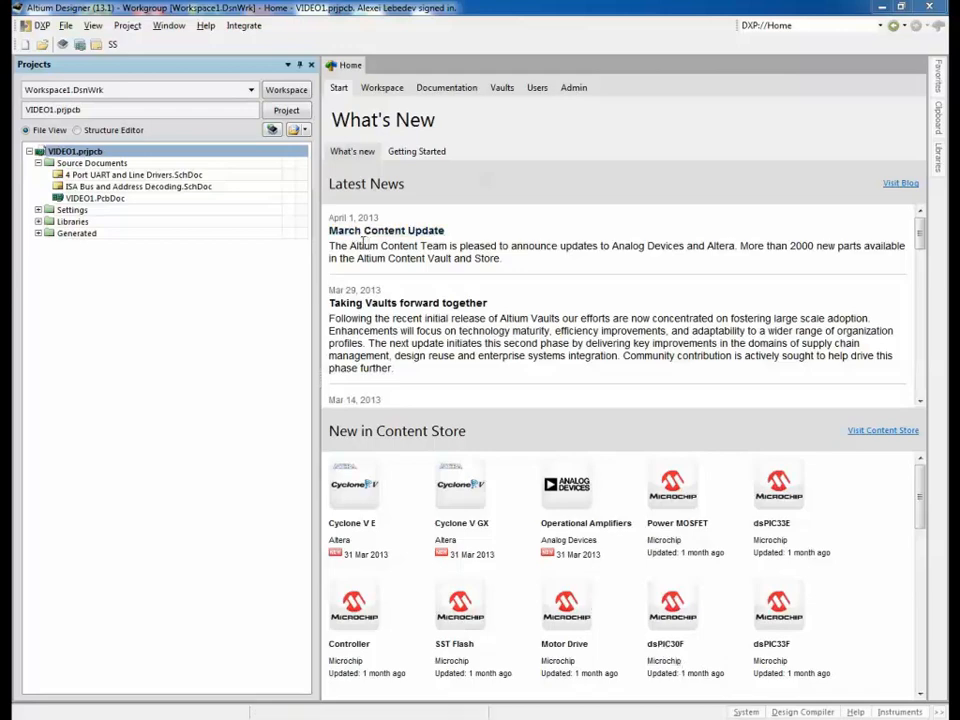
double_click(140, 175)
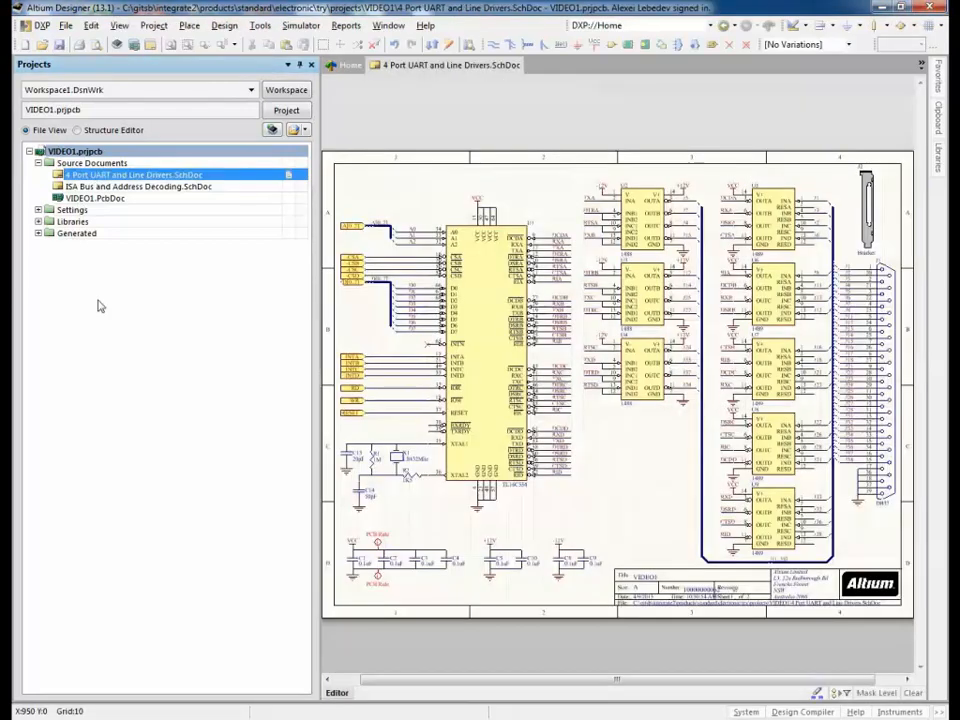
Step: Place the VIDEO capacitor, found with the '*VIDEO' library mask, on the schematic
right_click(576, 505)
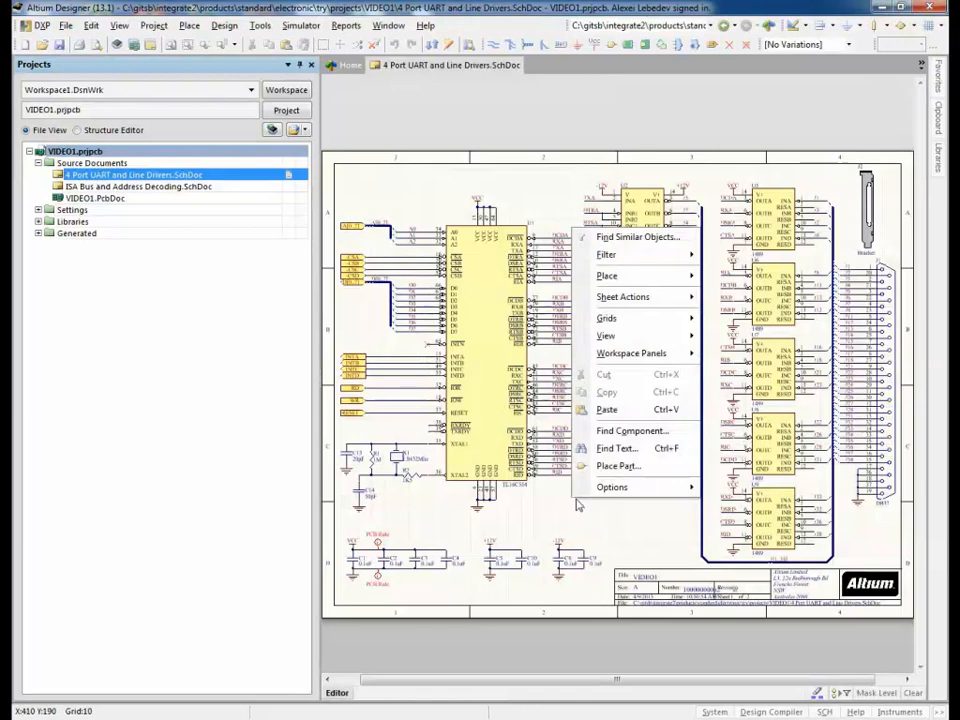
left_click(616, 466)
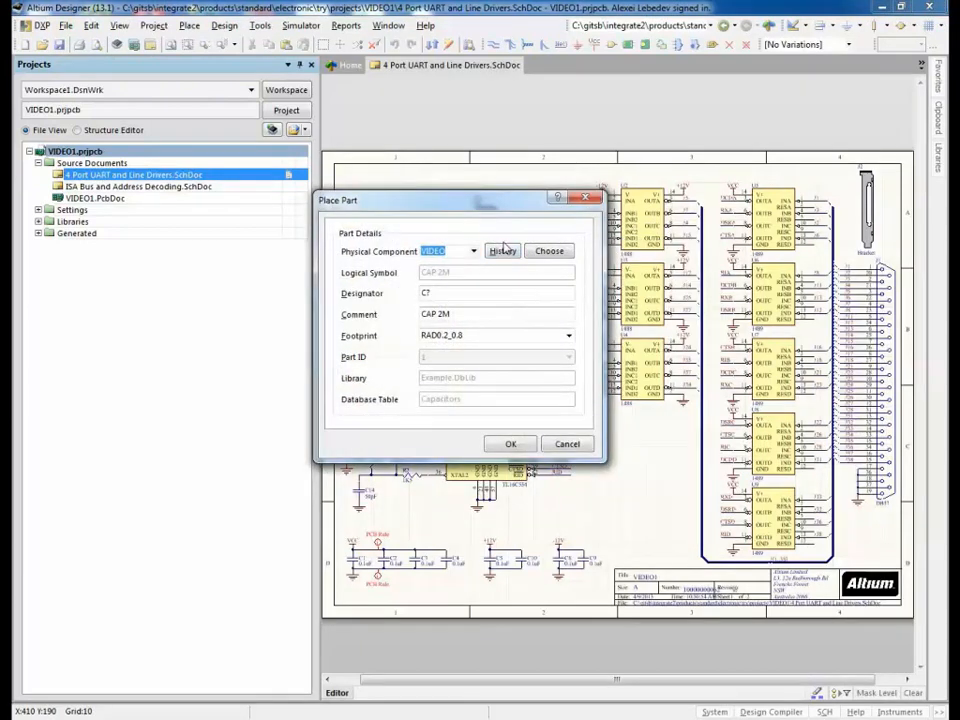
left_click(549, 253)
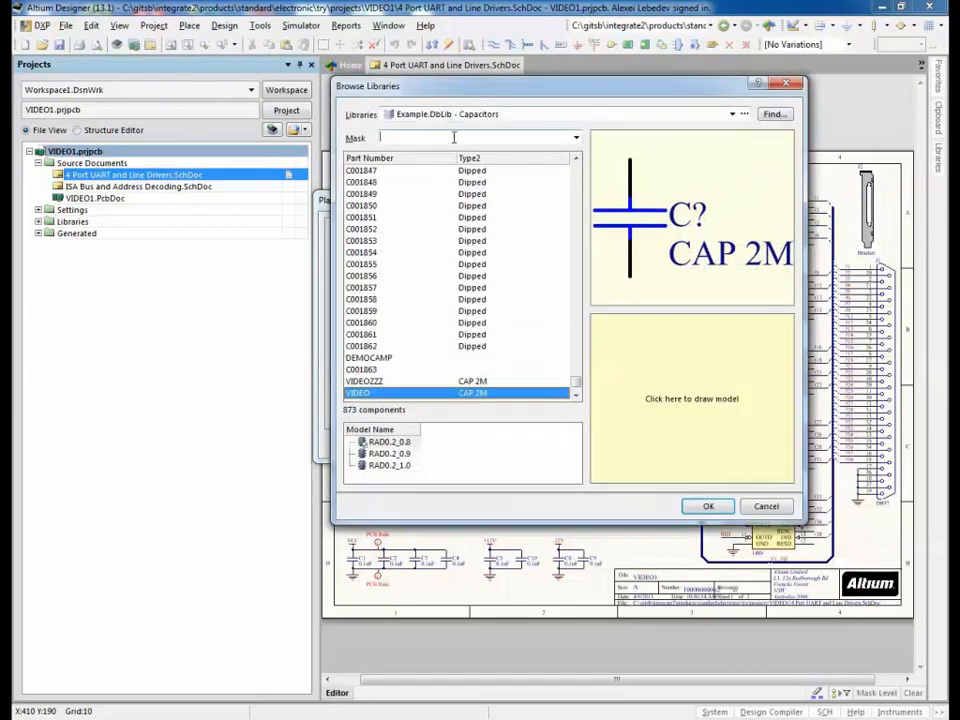
left_click(454, 138)
type("v")
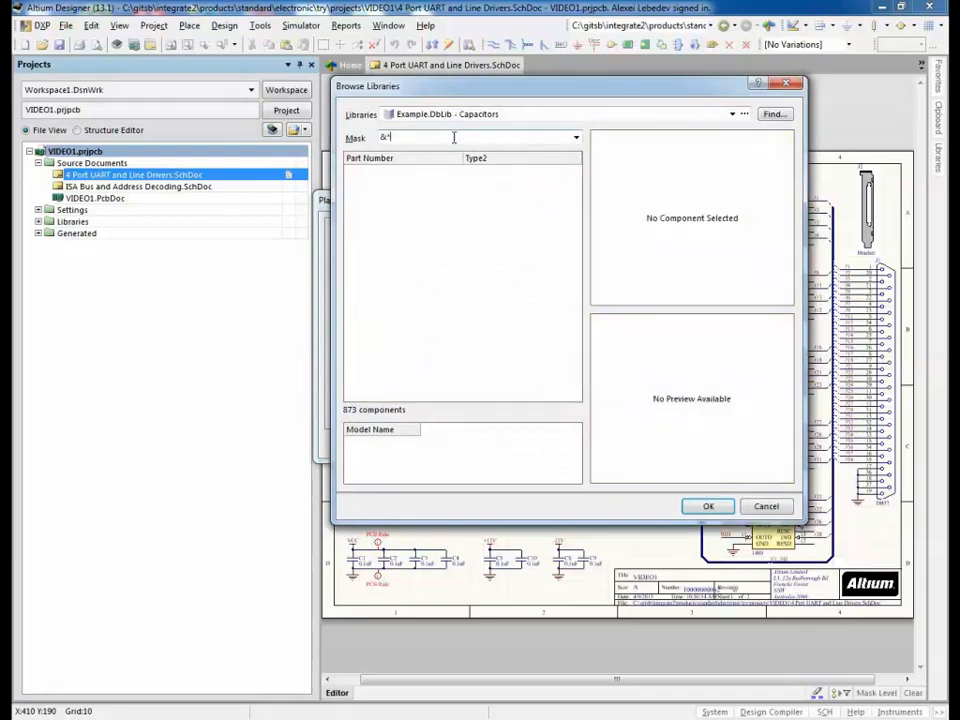
key("BackSpace")
type("*VIDEO")
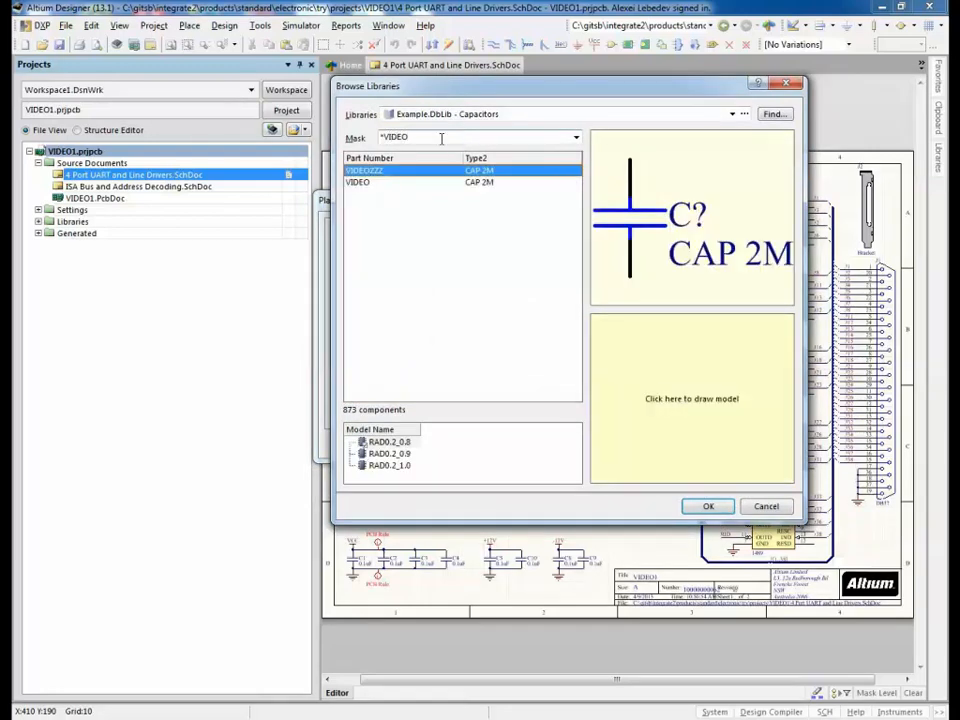
left_click(377, 183)
left_click(708, 506)
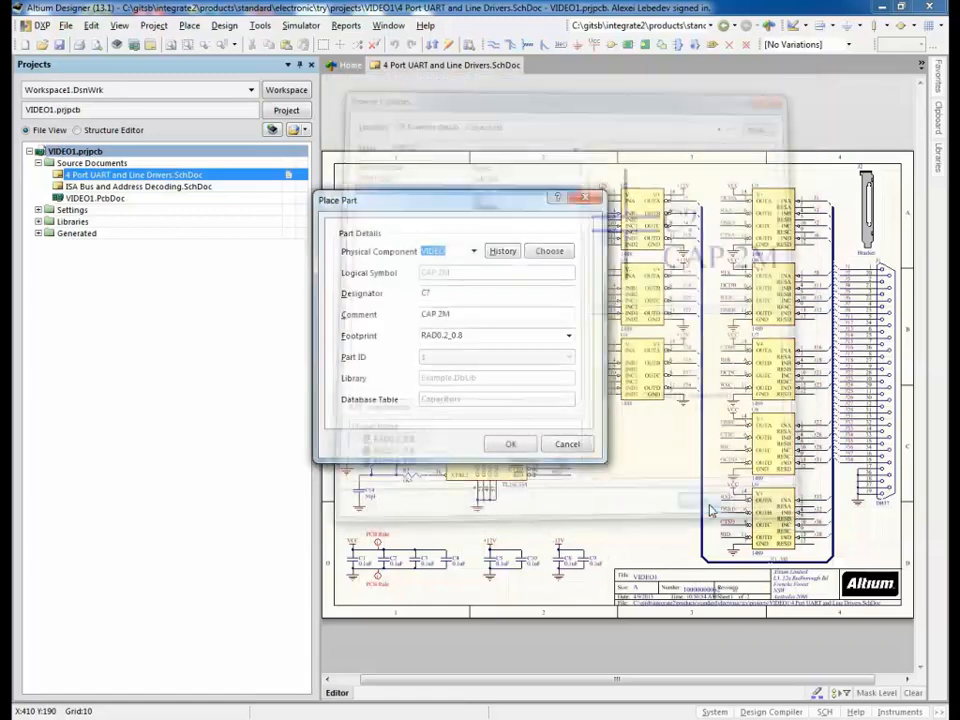
key("Return")
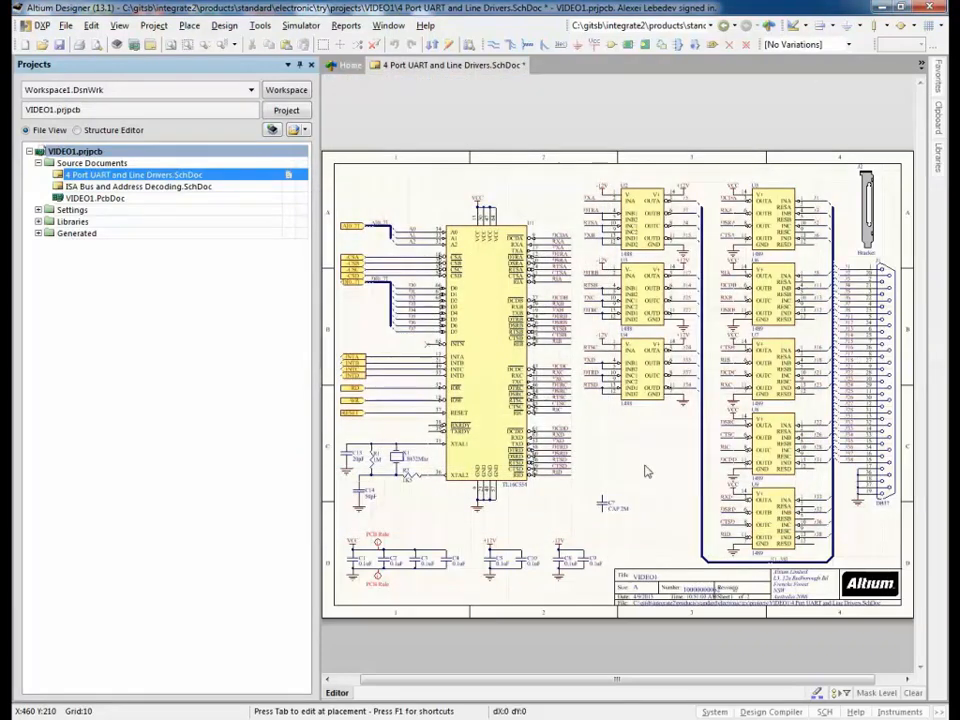
key("Escape")
left_click(566, 444)
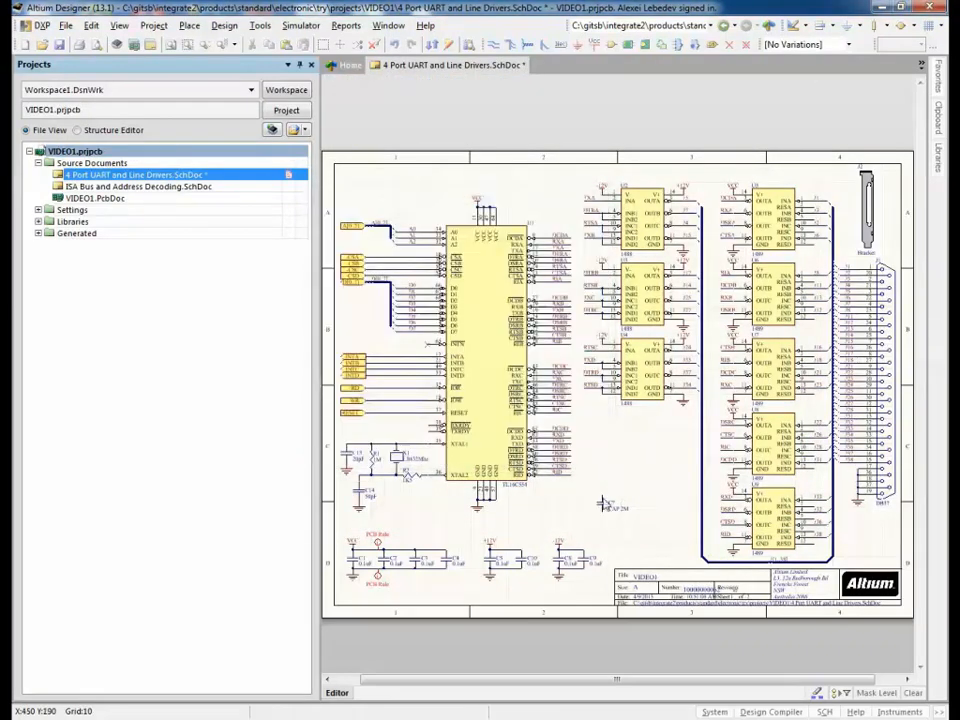
Step: Check the new capacitor's properties and save the schematic
left_click(603, 504)
right_click(603, 507)
left_click(645, 491)
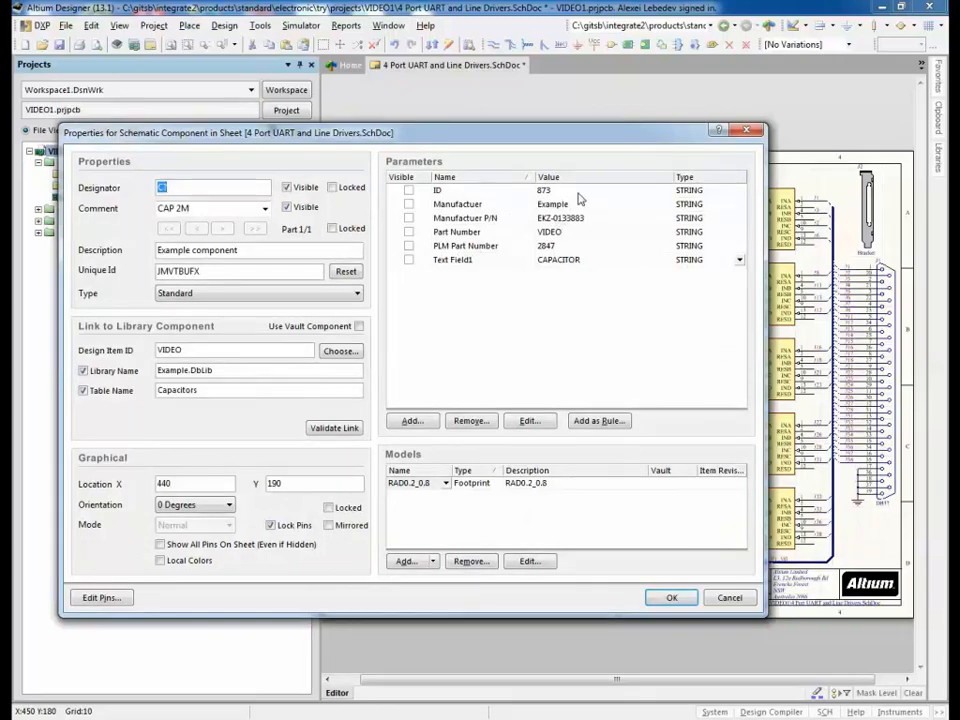
left_click(708, 600)
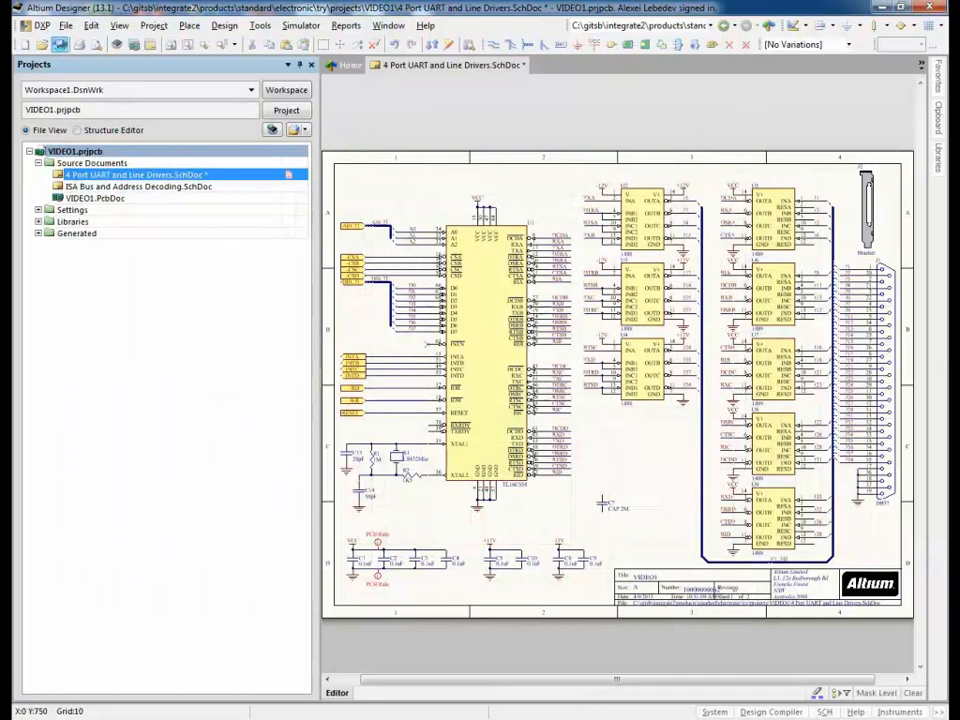
left_click(60, 44)
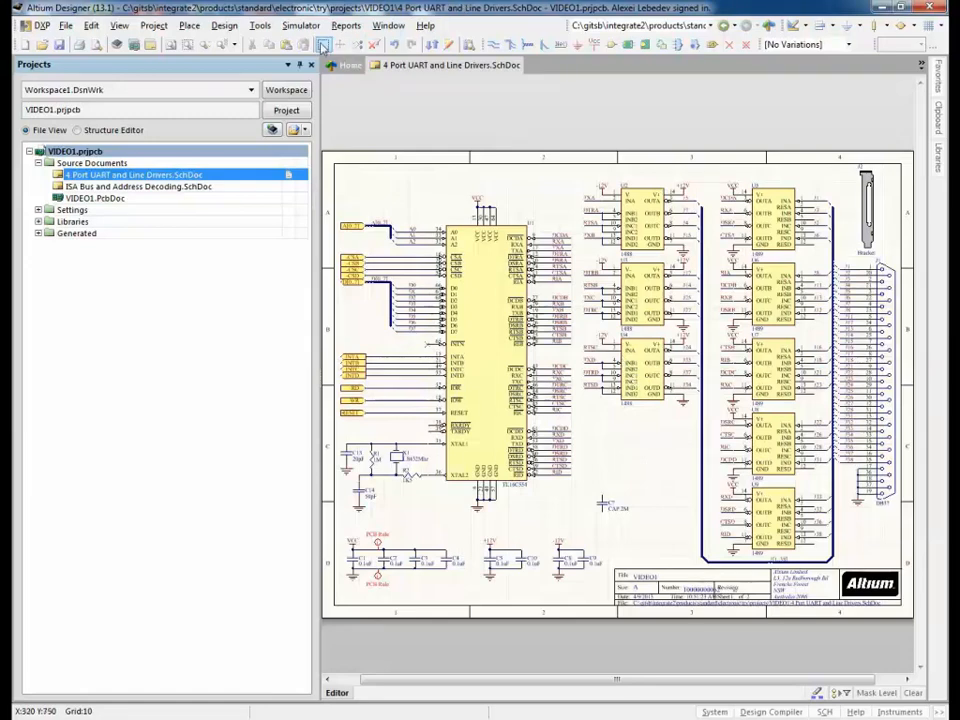
Step: Annotate the schematic so the VIDEO capacitor becomes C6, then save it
left_click(260, 25)
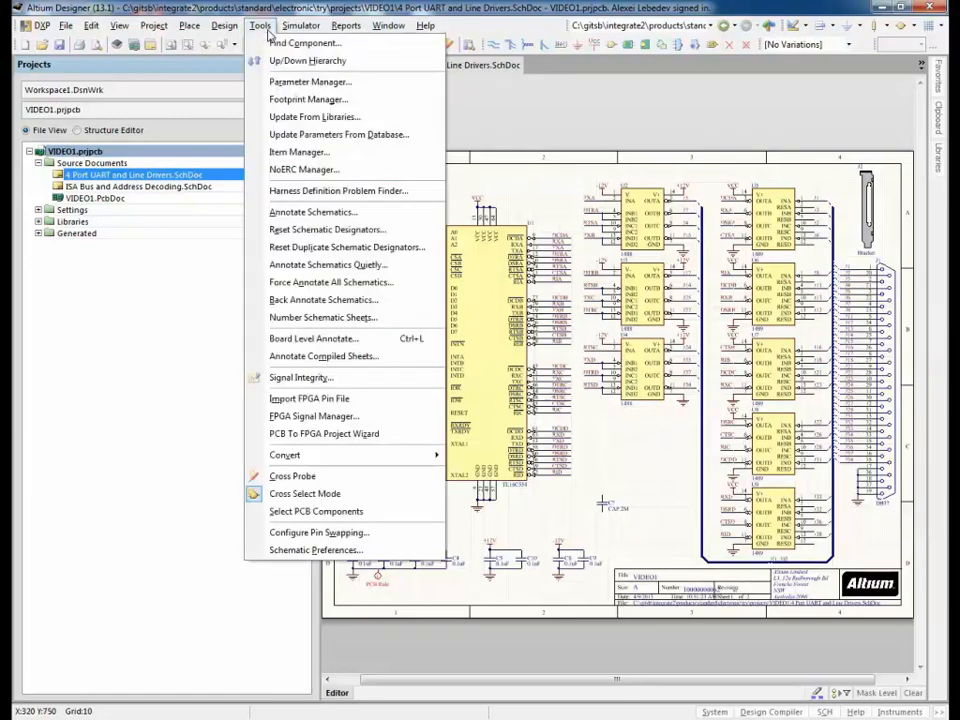
left_click(352, 231)
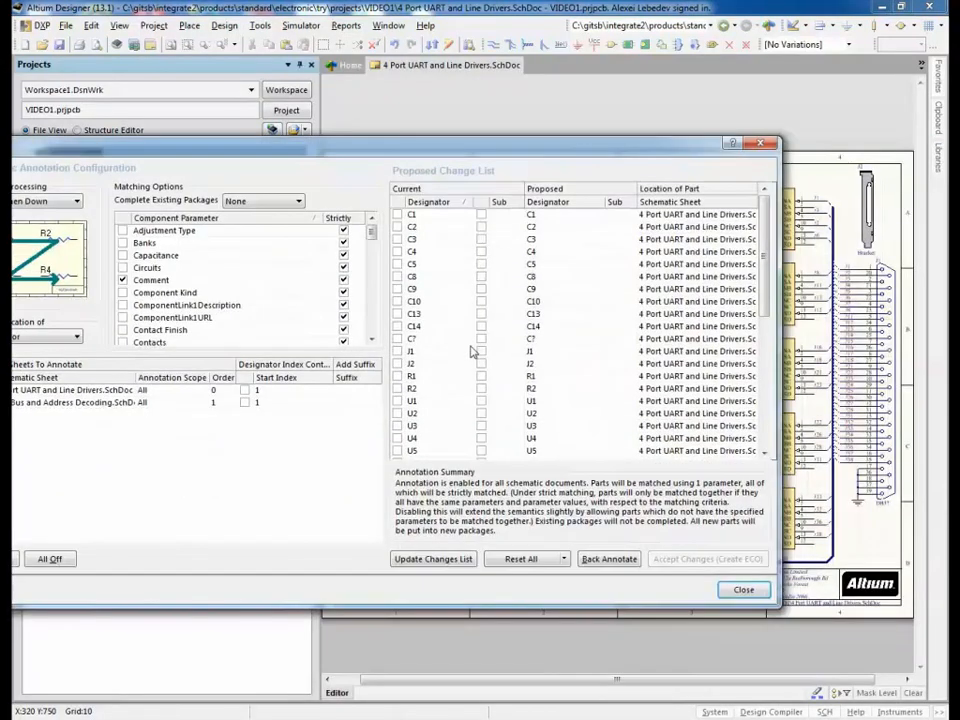
left_click(410, 559)
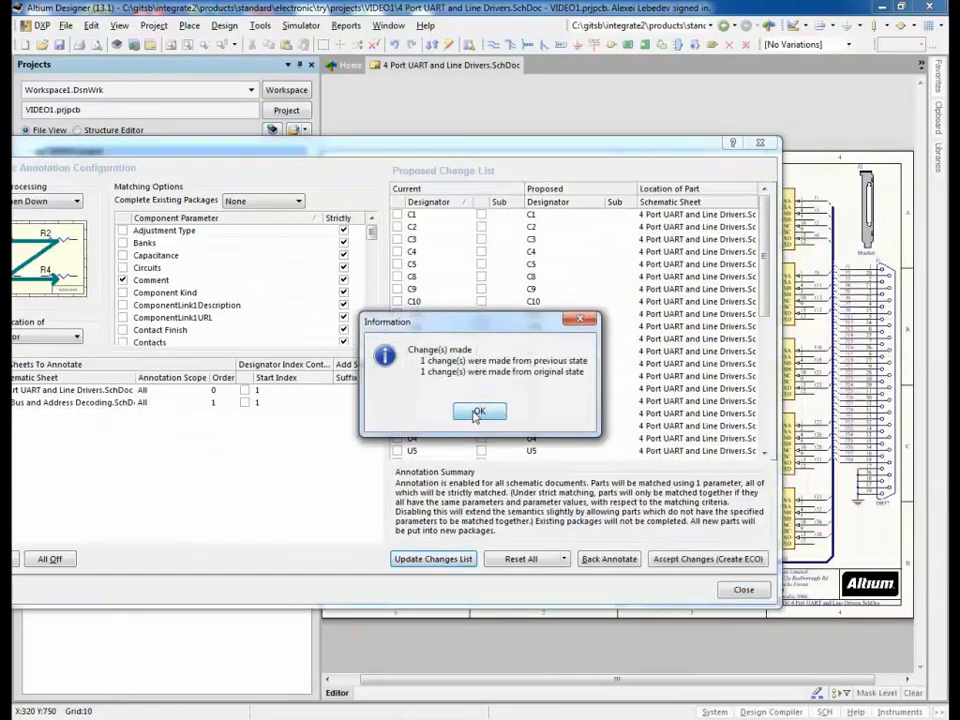
left_click(478, 412)
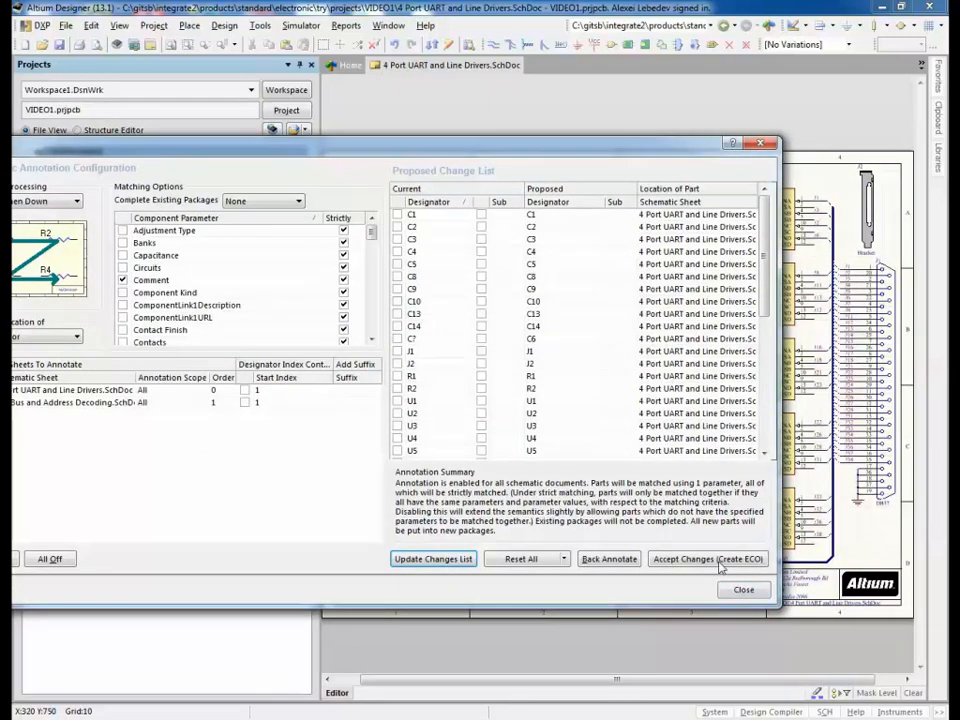
left_click(718, 564)
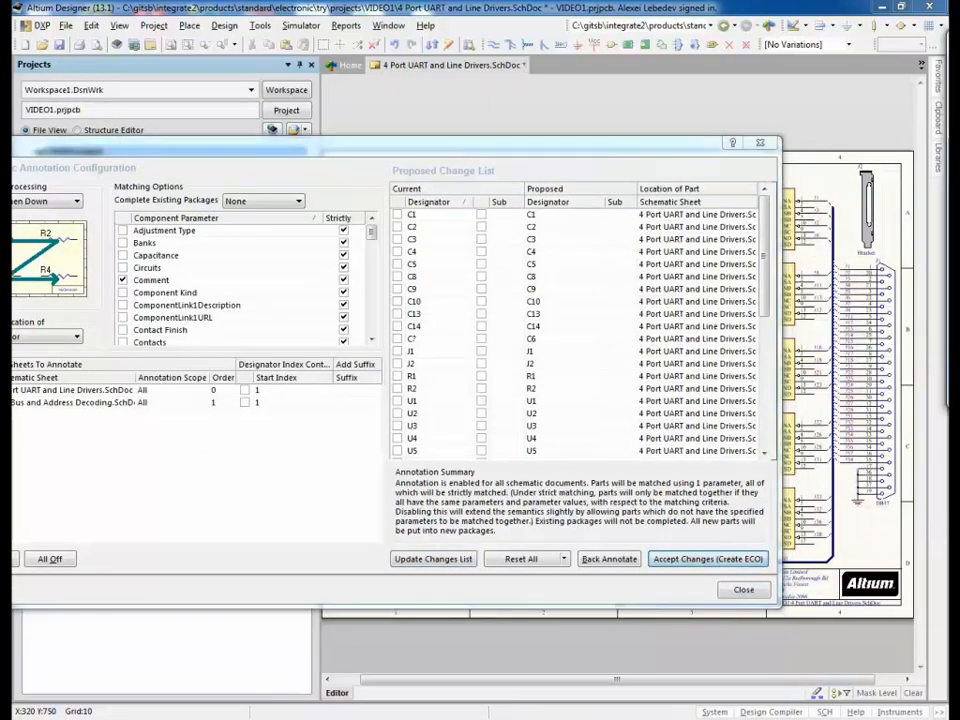
left_click(741, 589)
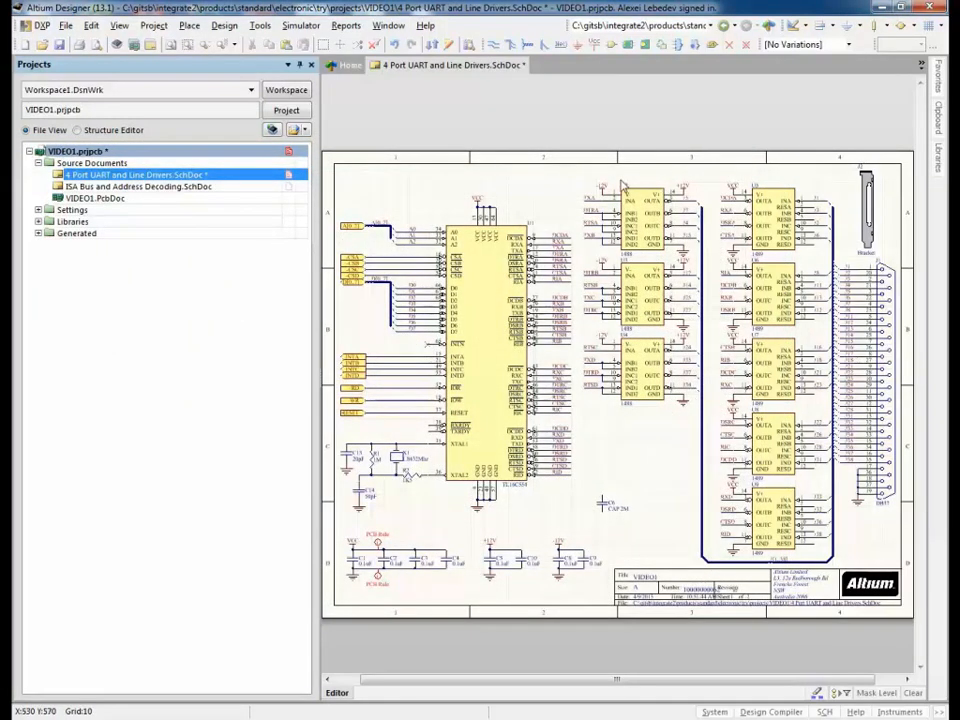
left_click(60, 45)
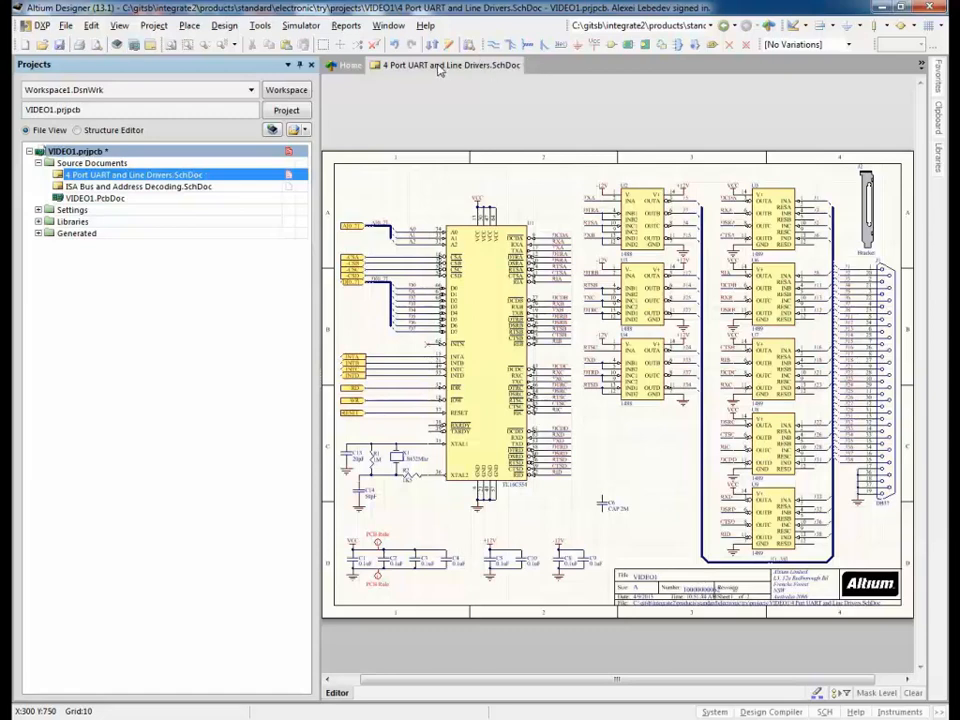
Step: Close the schematic and push the design to SAP XPLM with BOMs for 2844 and 2845
right_click(440, 70)
left_click(470, 74)
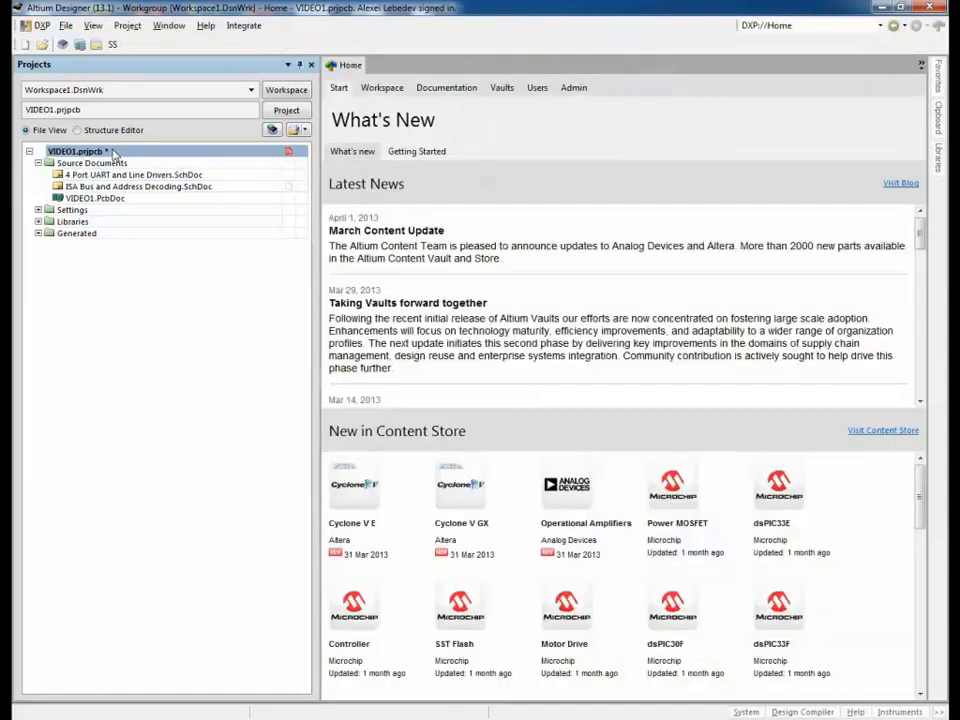
left_click(234, 27)
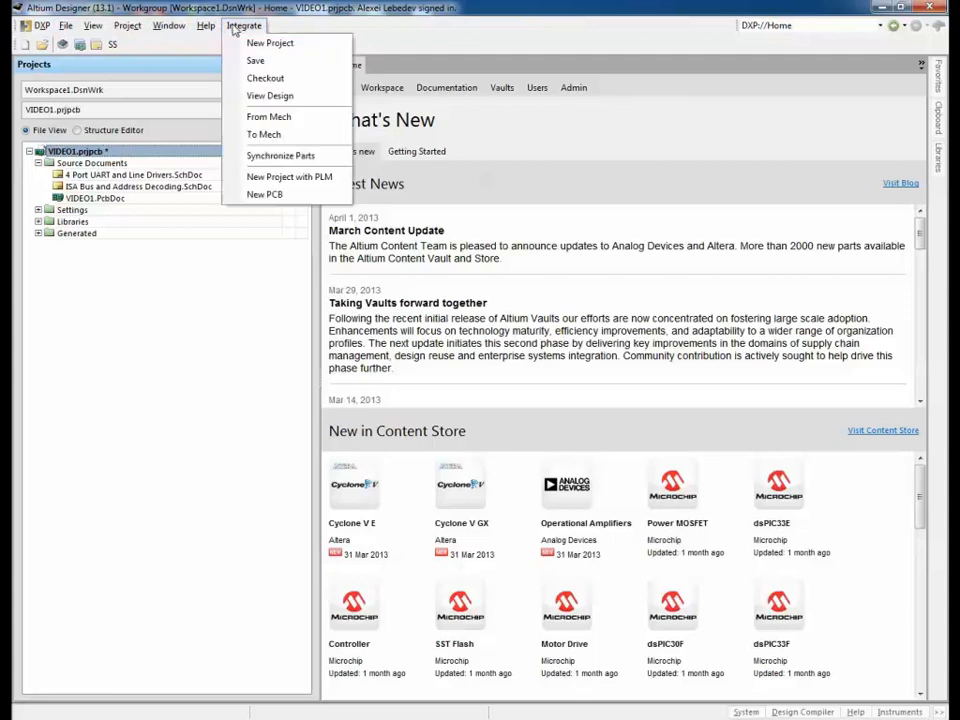
left_click(255, 60)
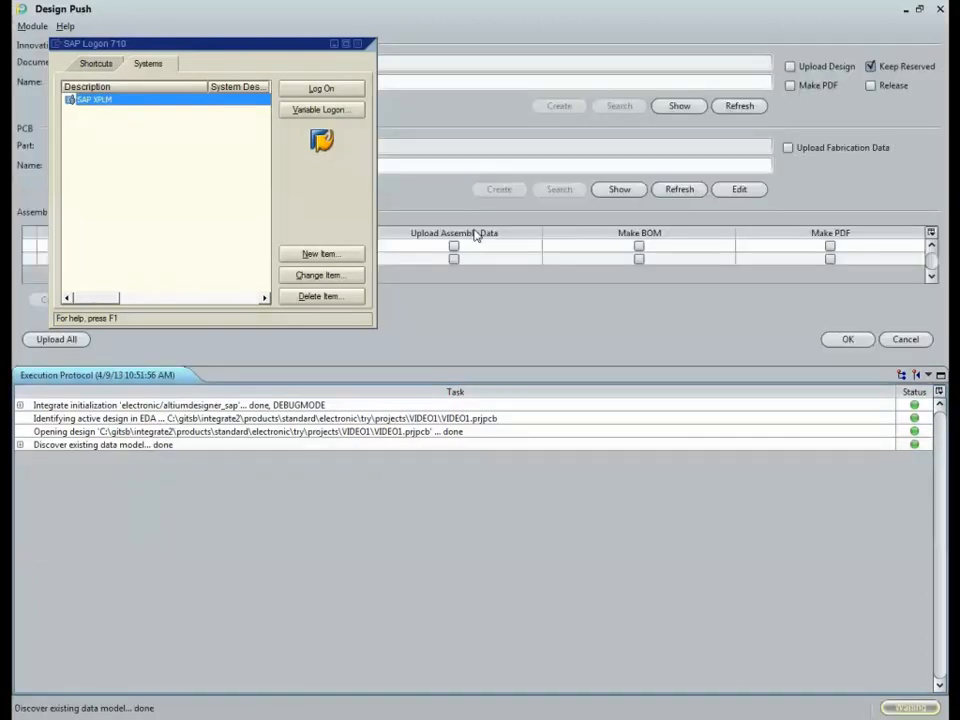
left_click(639, 245)
left_click(639, 258)
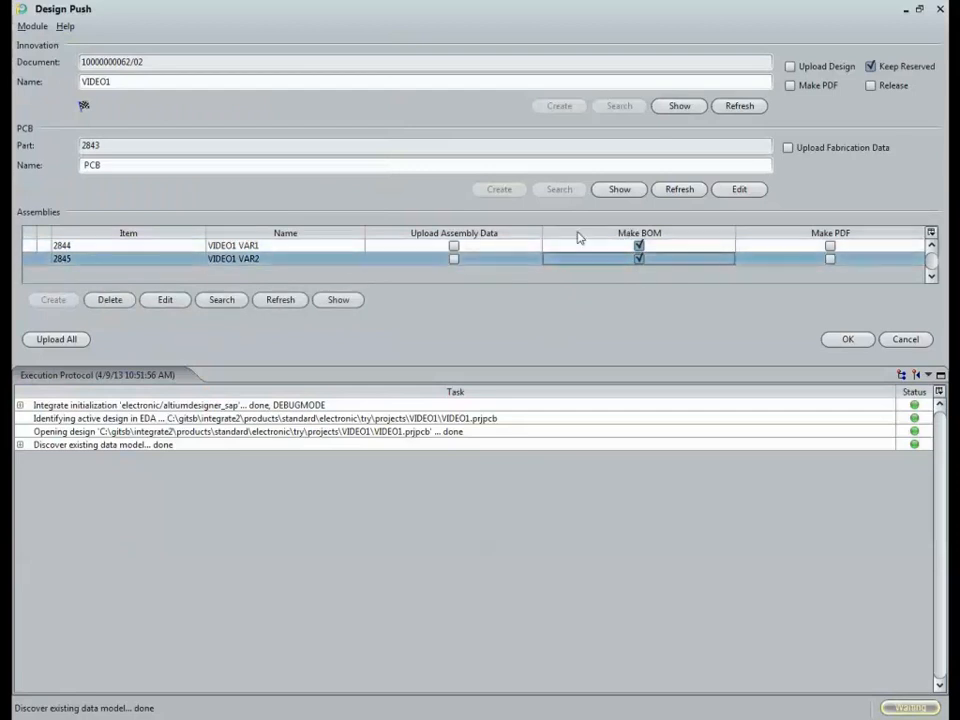
left_click(848, 339)
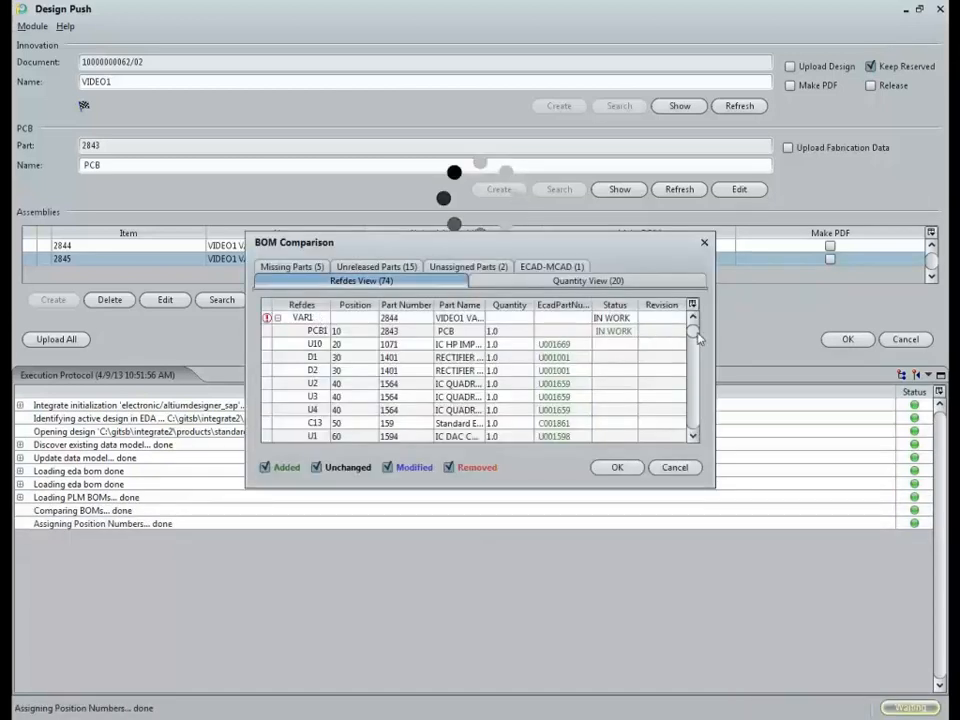
Step: Review the added C6 row, accept the BOM comparison and confirm the validation warning
left_click_drag(697, 338, 701, 376)
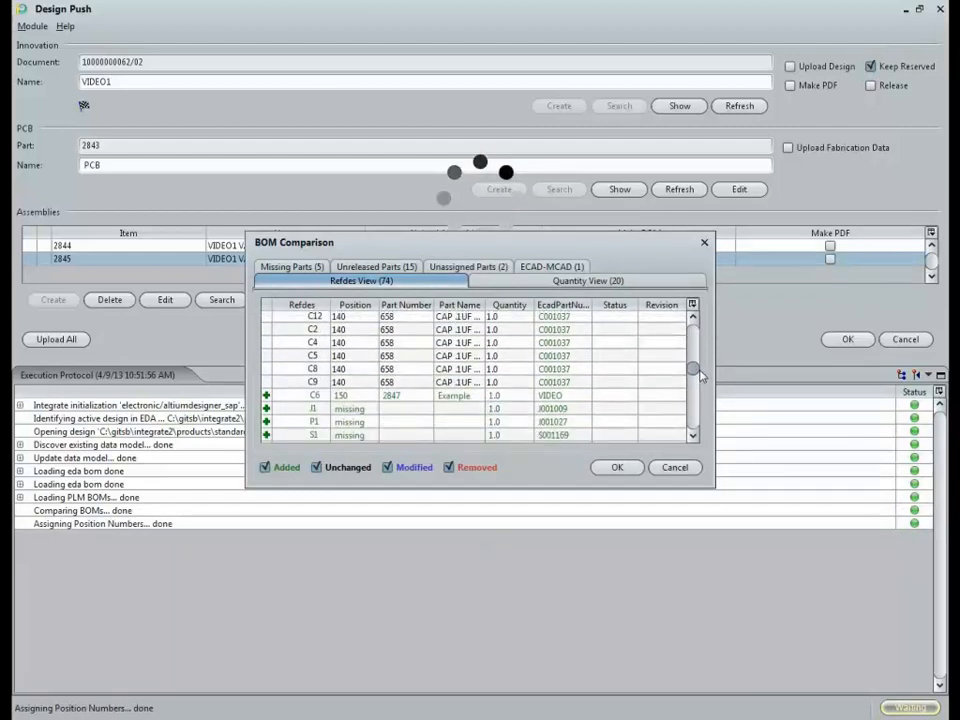
left_click(300, 395)
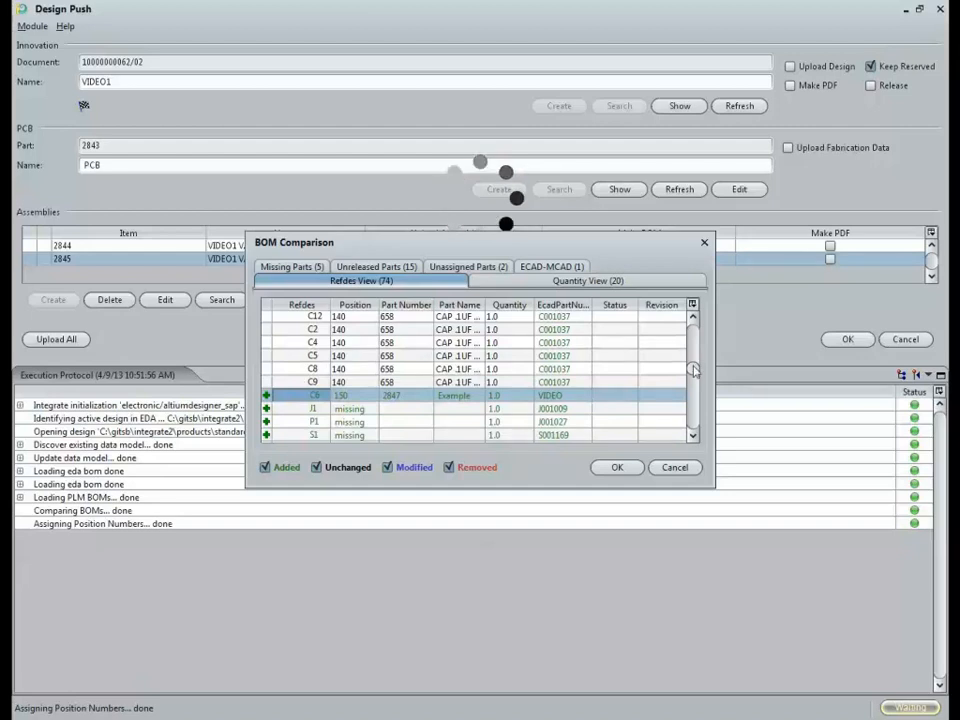
left_click_drag(693, 368, 697, 436)
left_click(405, 370)
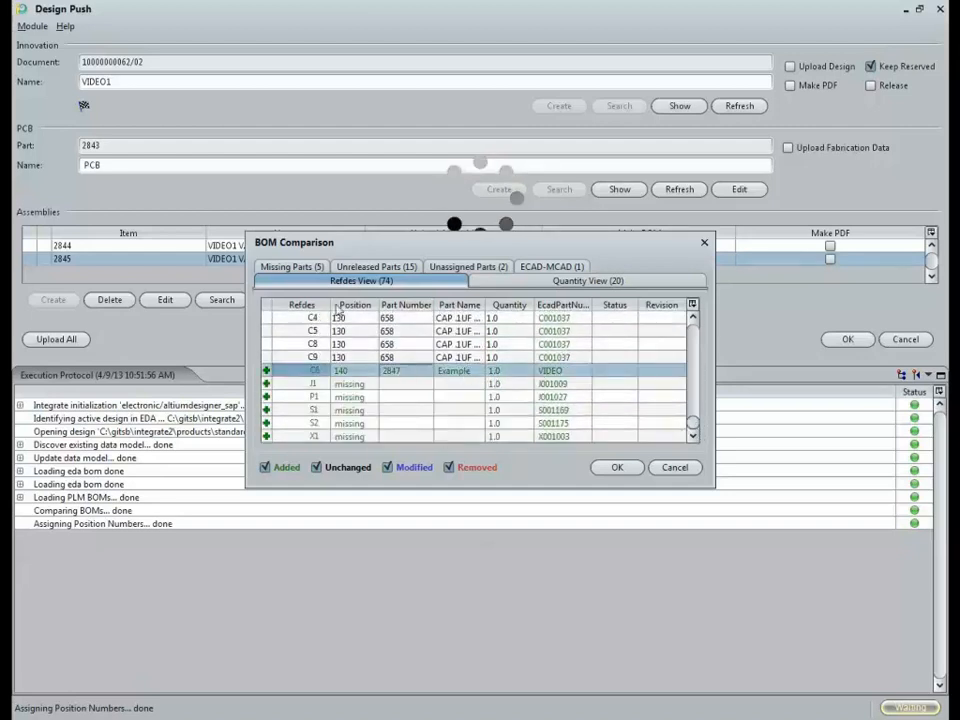
left_click(620, 468)
key("Return")
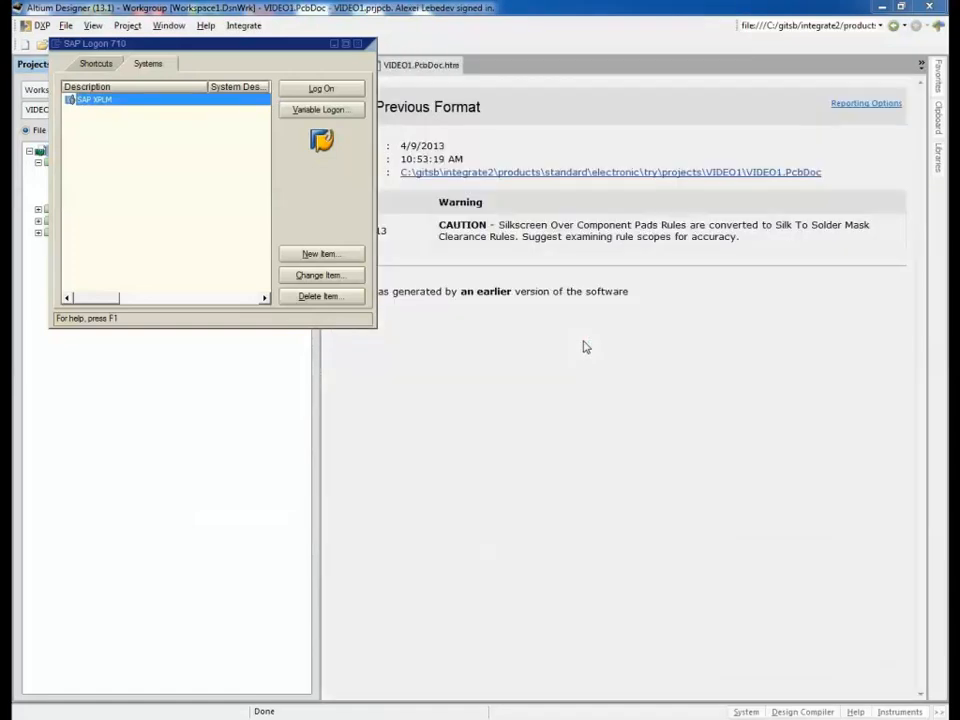
Step: Bring Altium Designer back to the front
left_click(342, 7)
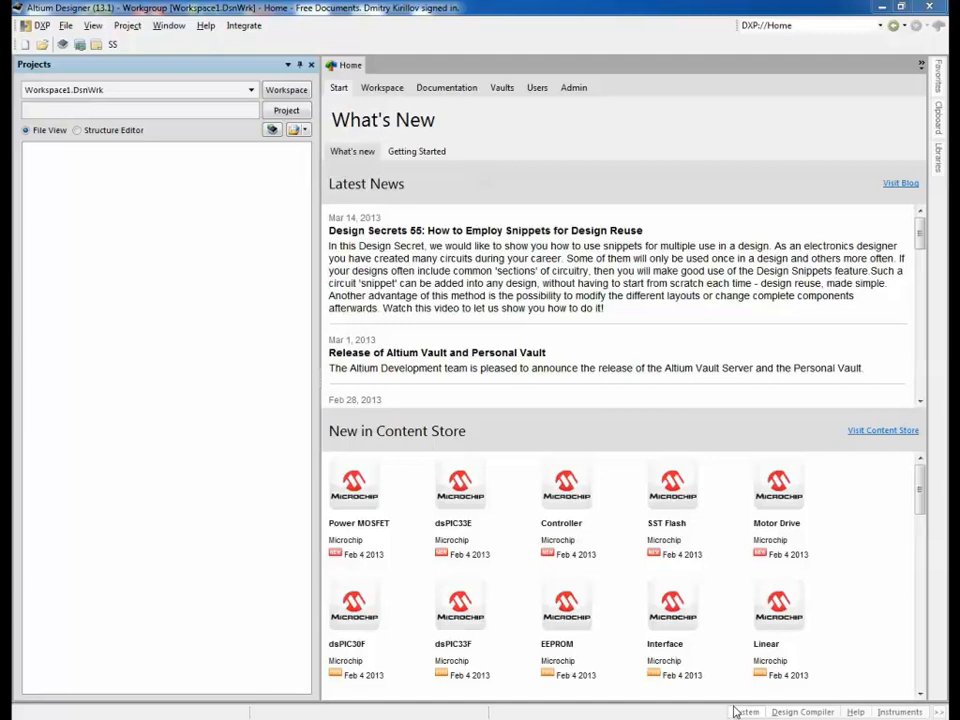
Step: Start an Integrate checkout, search SAP for VIDEO1 and select released revision 02
left_click(250, 26)
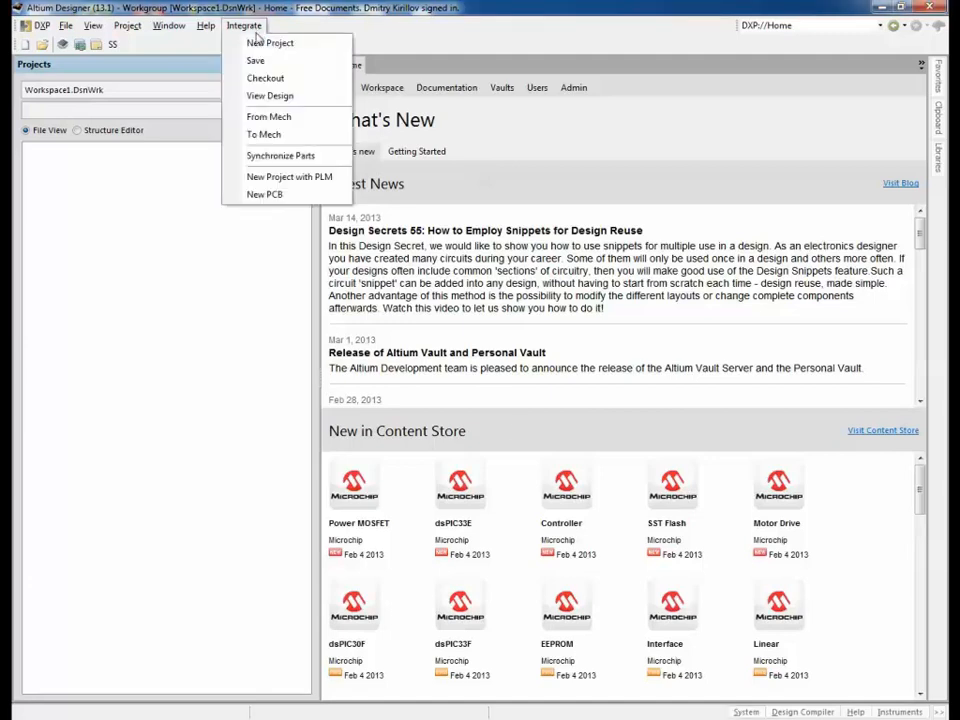
left_click(265, 77)
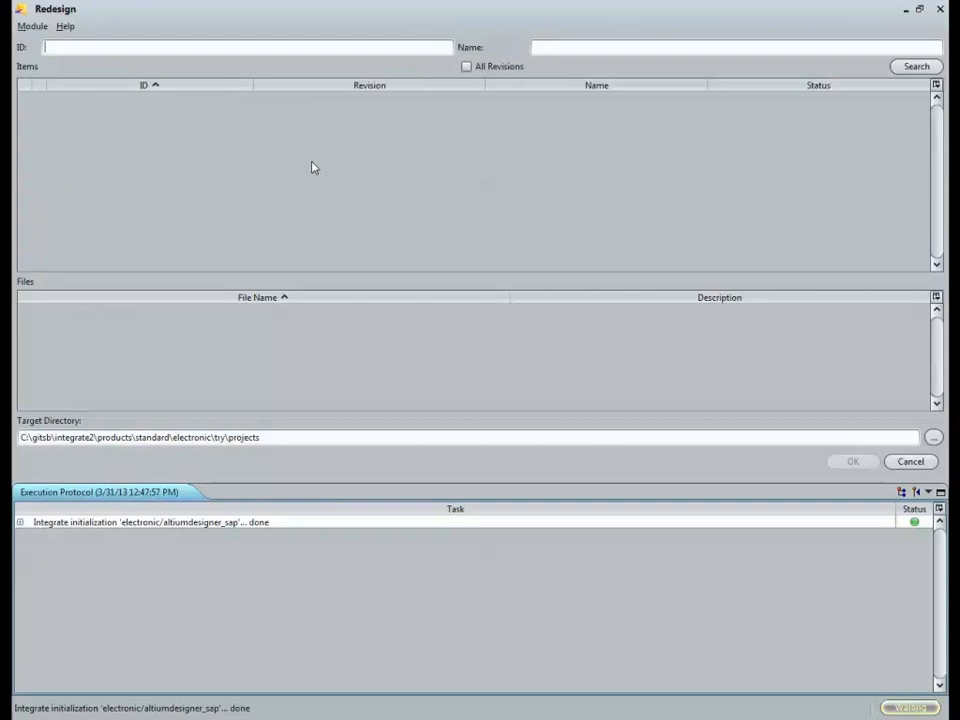
left_click(587, 48)
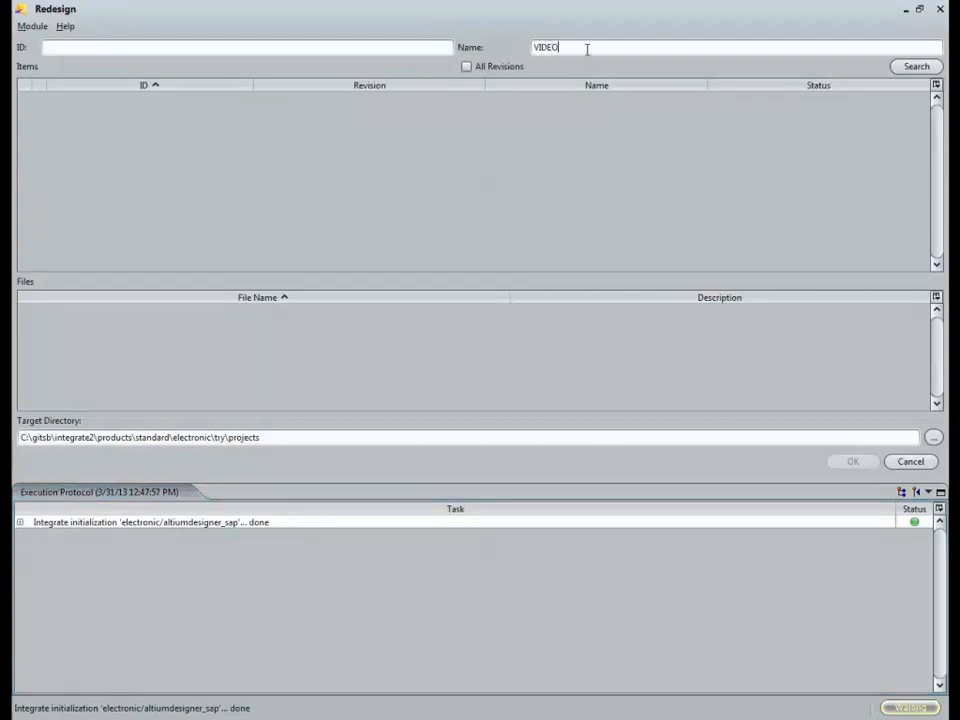
left_click(903, 71)
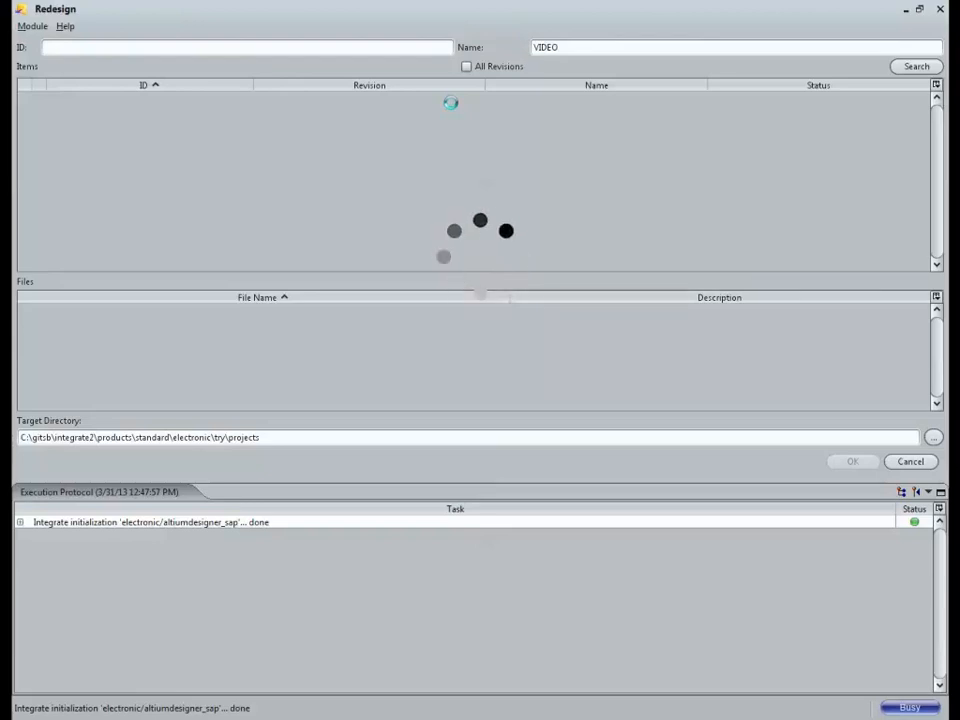
left_click(589, 46)
type("1")
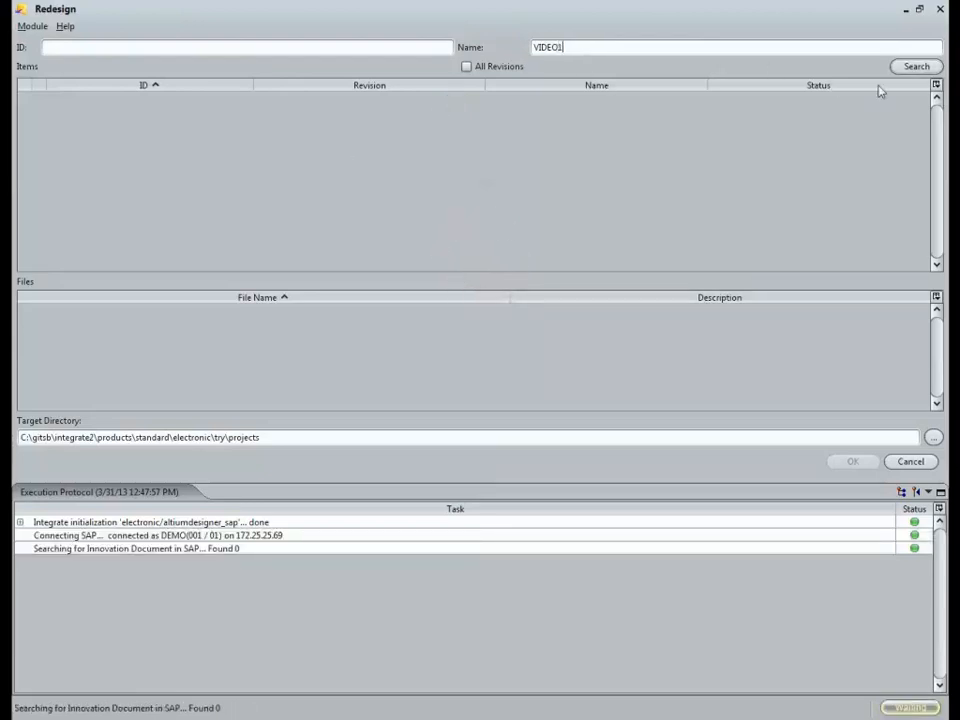
left_click(916, 66)
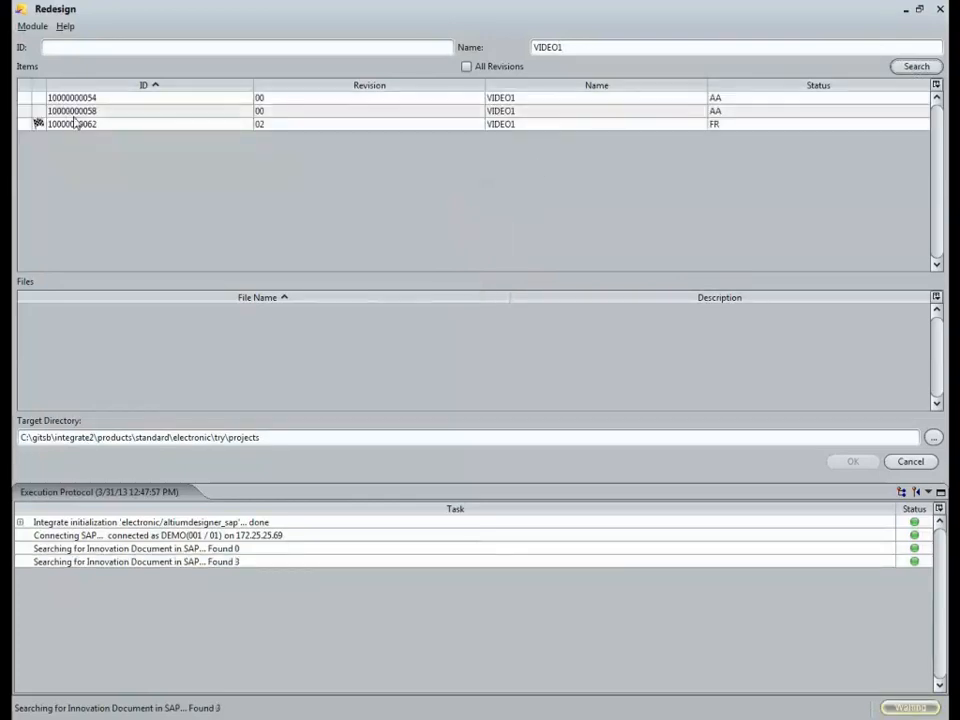
left_click(90, 125)
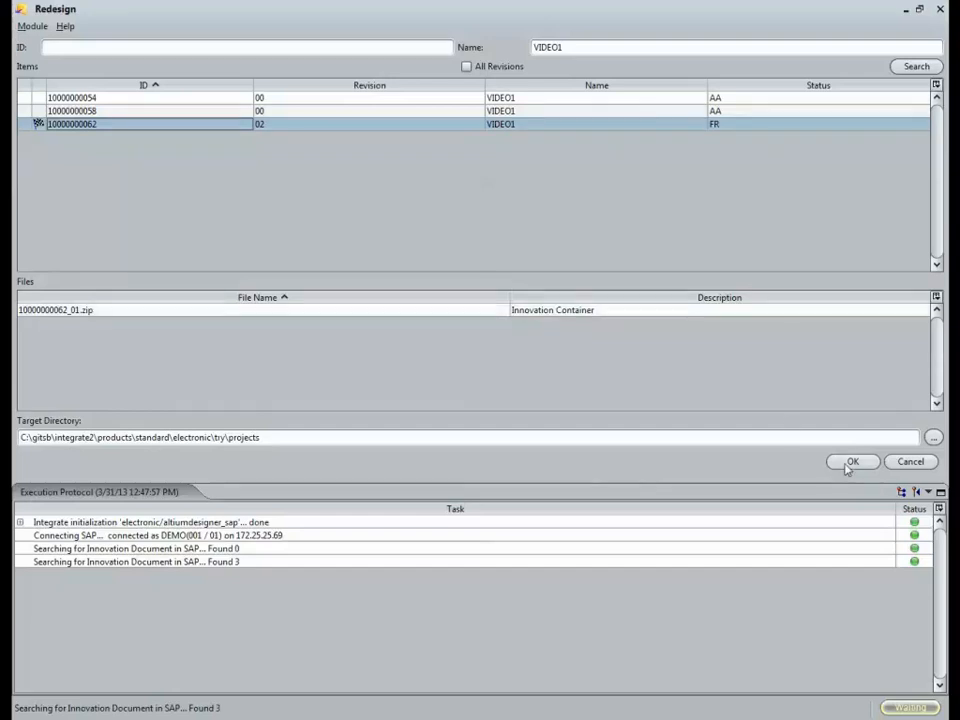
left_click(699, 312)
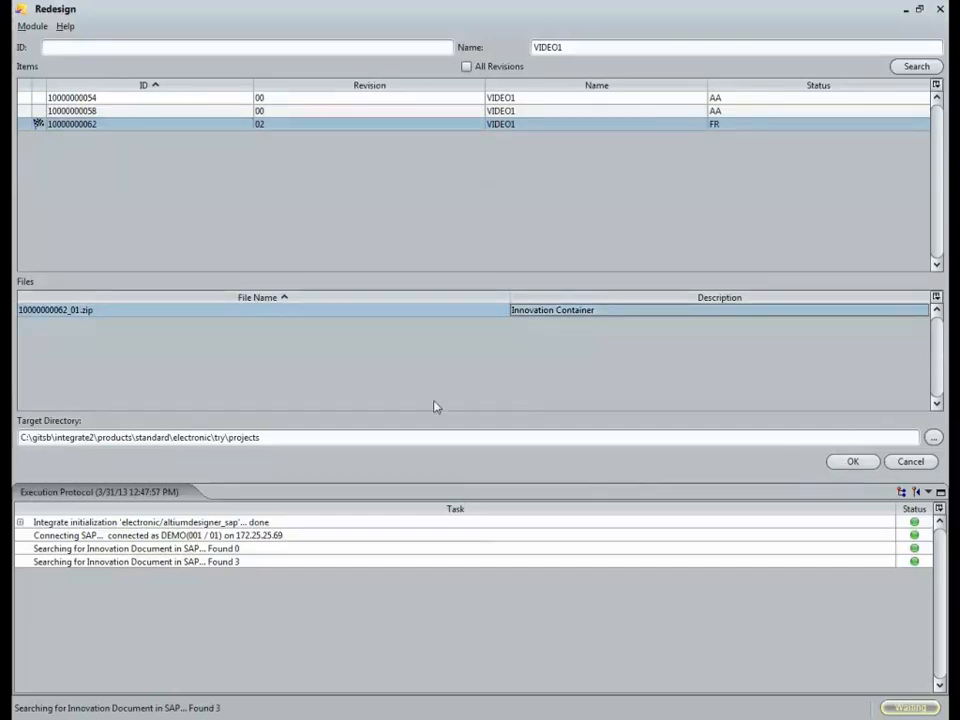
left_click(379, 437)
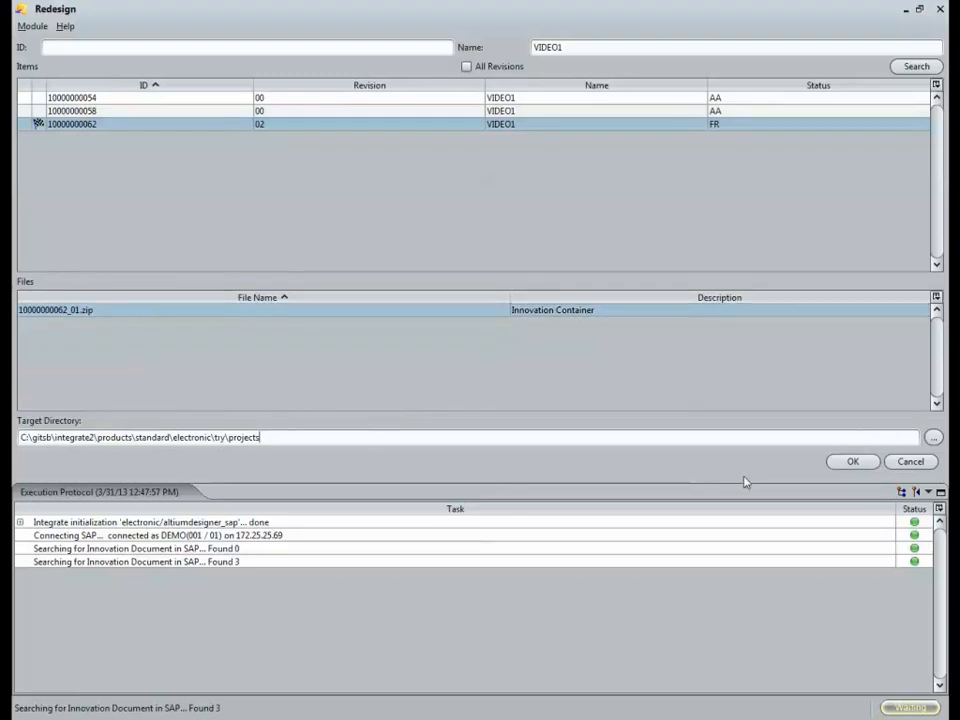
left_click(851, 464)
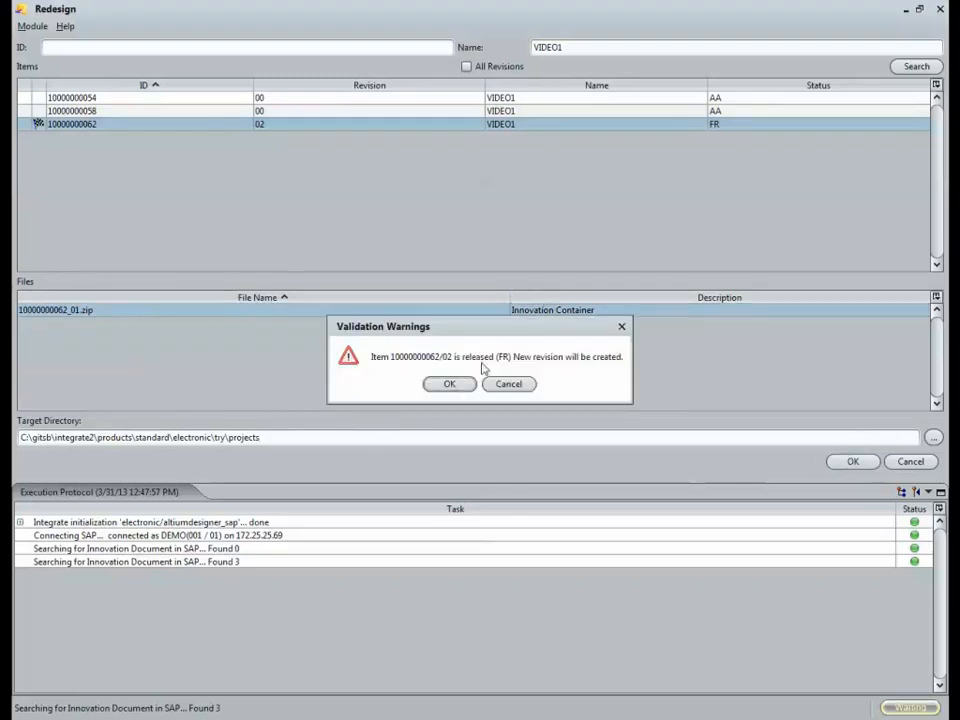
left_click_drag(480, 332, 506, 347)
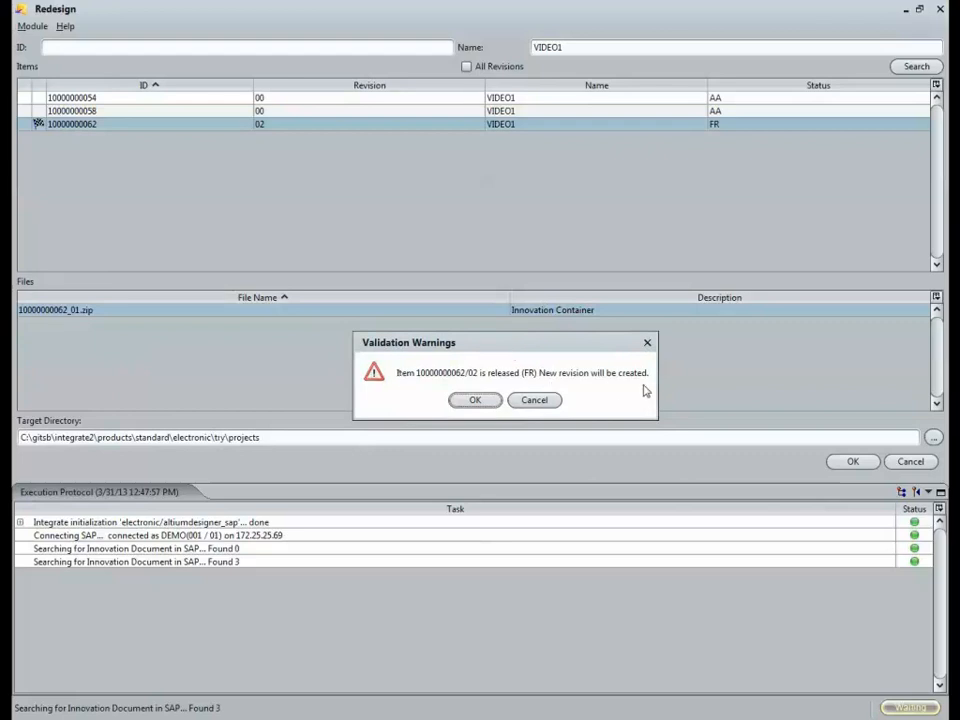
left_click(472, 401)
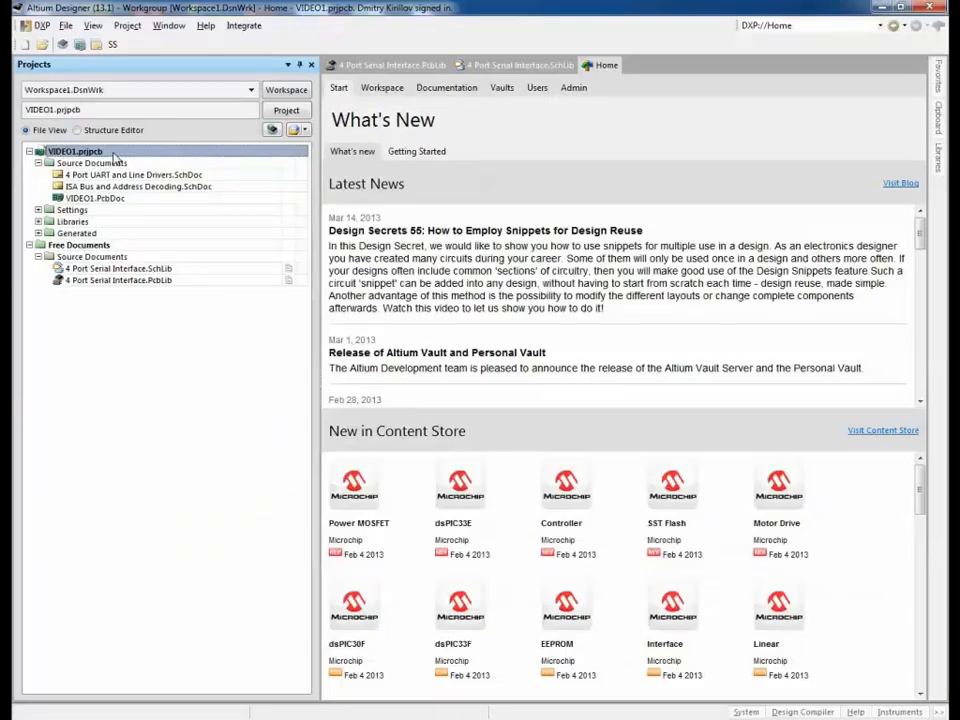
right_click(115, 157)
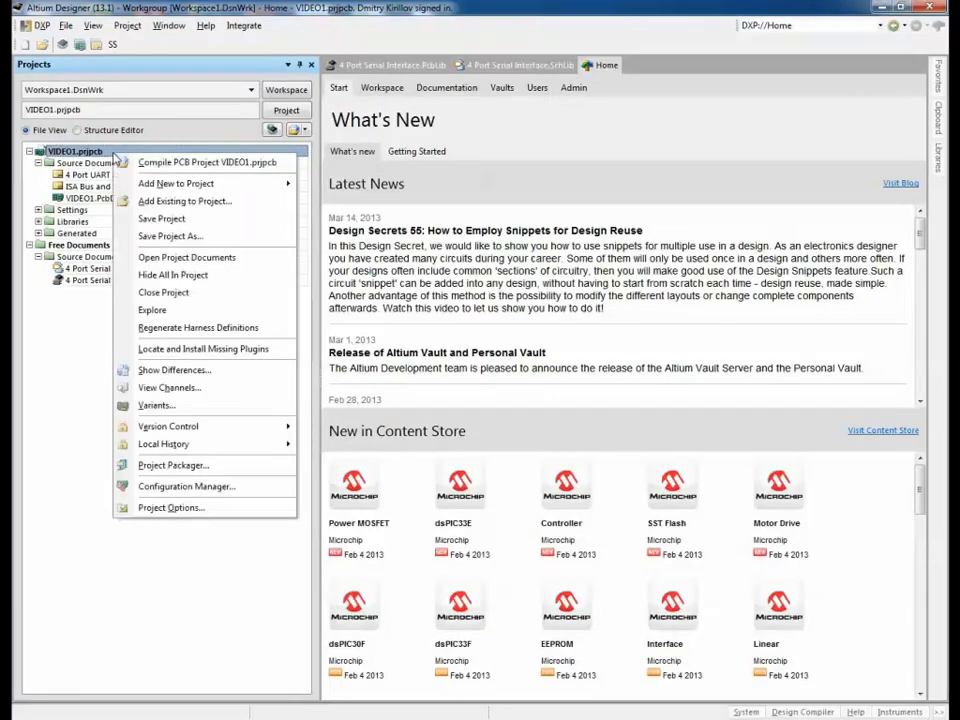
left_click(198, 509)
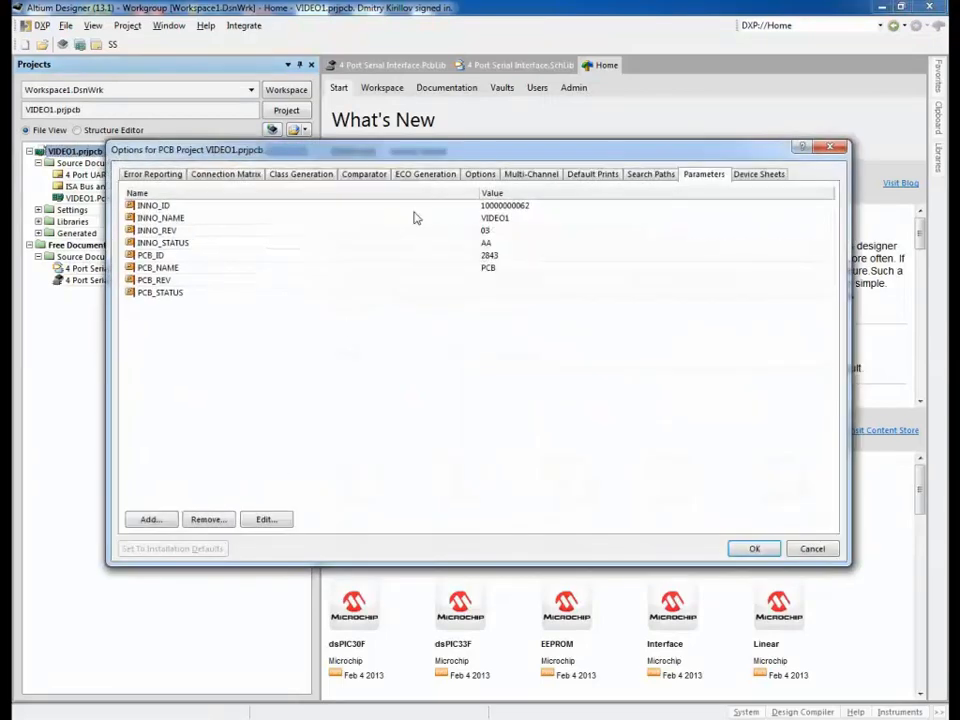
left_click(205, 230)
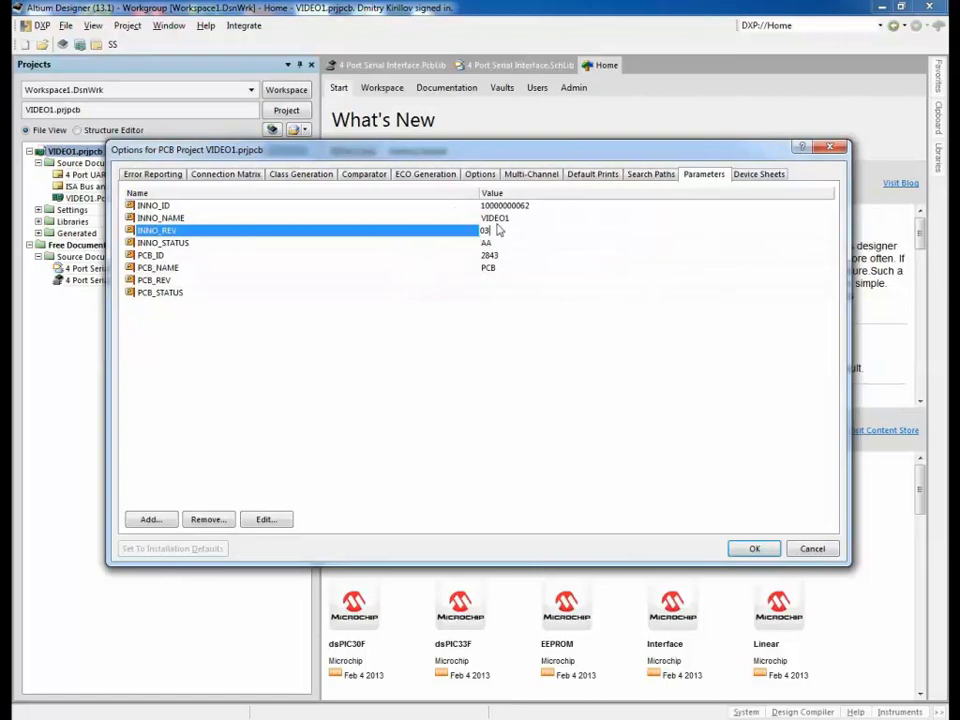
left_click(754, 548)
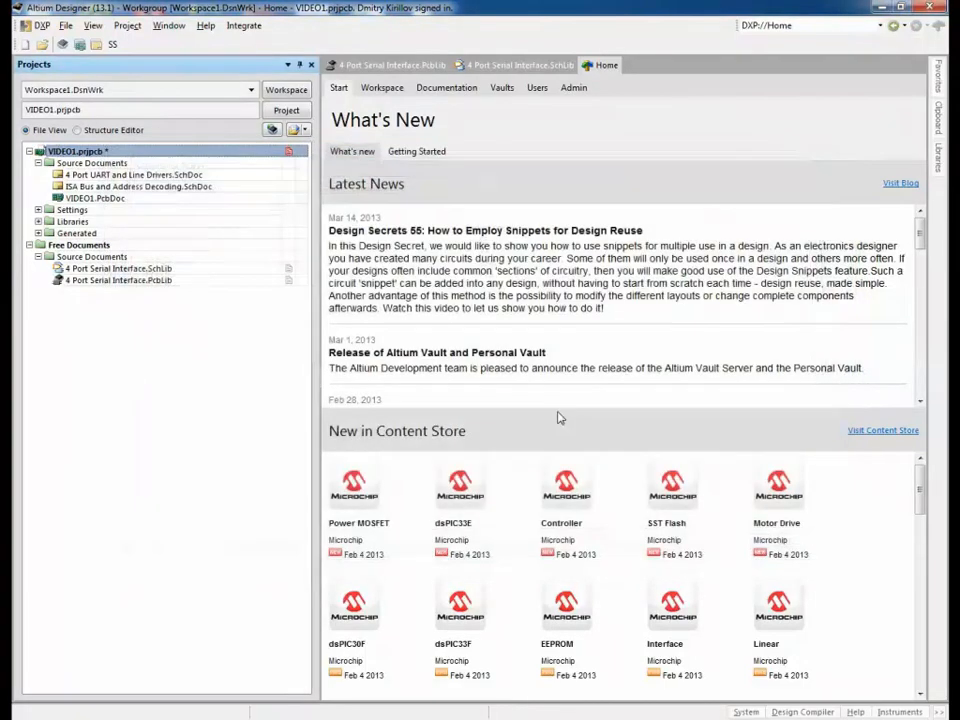